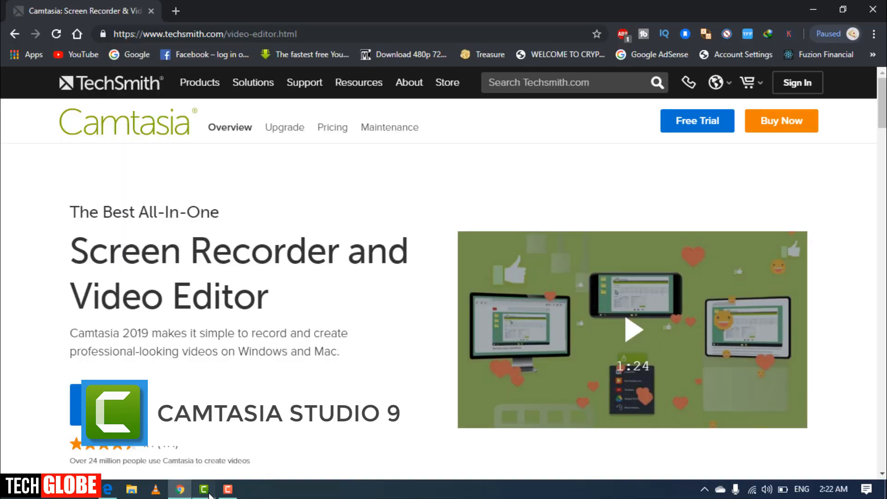
- Switch to Camtasia and import IN SIDE PNG.png, d copy.png, the name-banner PNG and Tech Globe Intro No 3 .mp4 into the media bin
{"action": "left_click", "coordinate": [206, 491]}
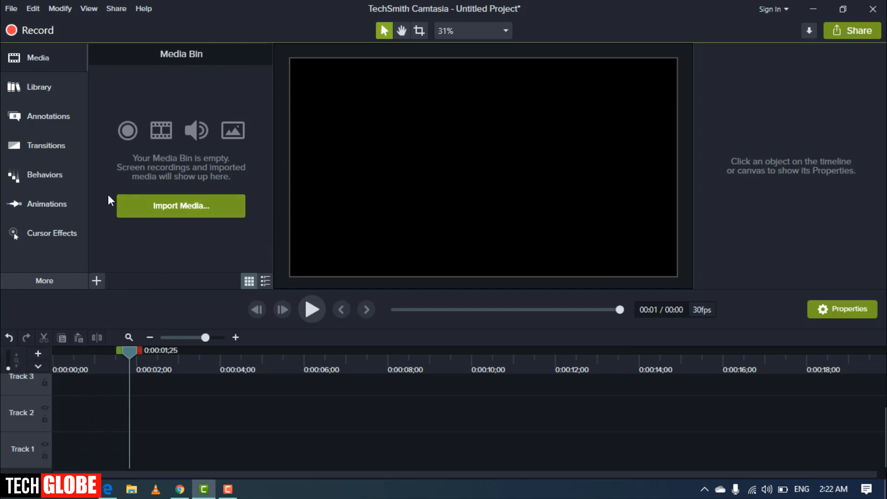
{"action": "right_click", "coordinate": [154, 249]}
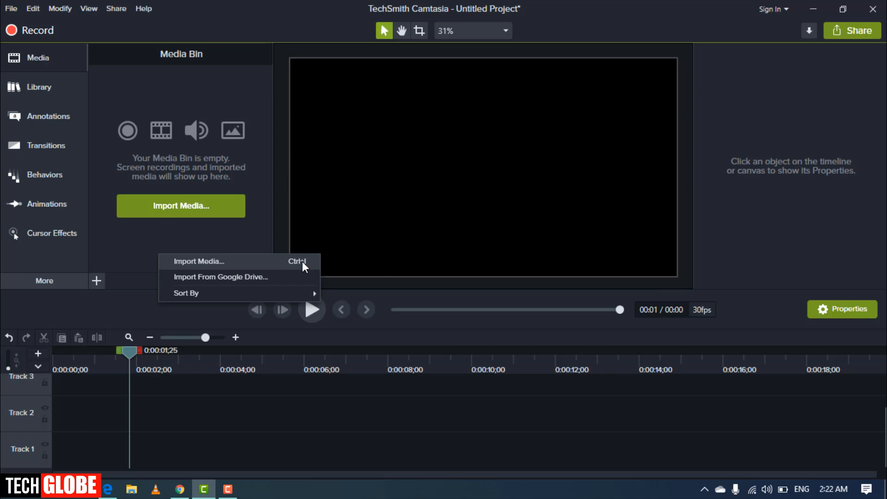
{"action": "left_click", "coordinate": [165, 208]}
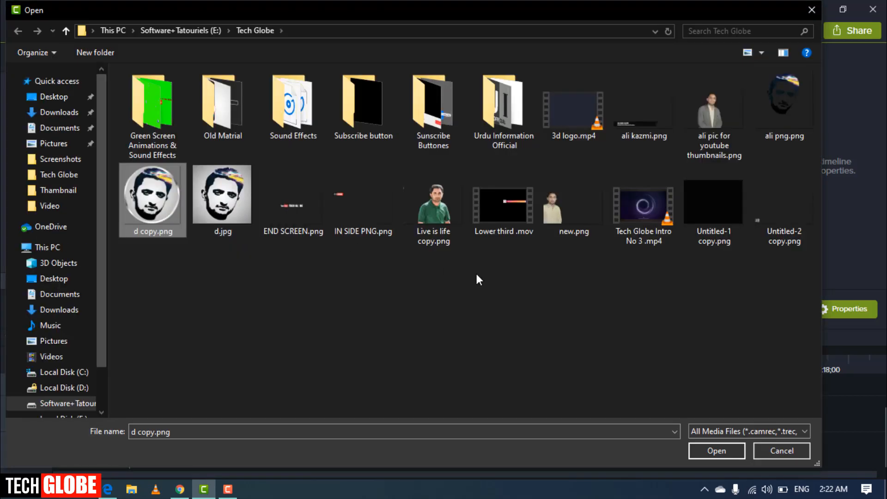
{"action": "left_click", "coordinate": [645, 211], "text": "ctrl"}
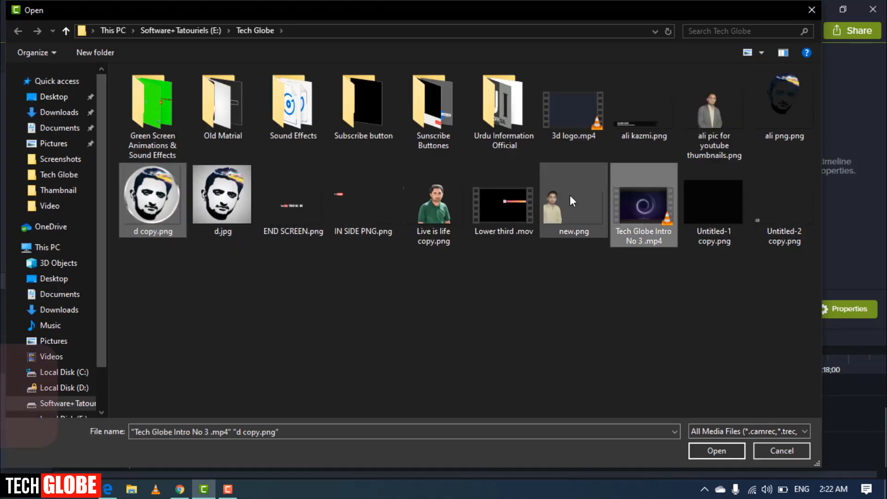
{"action": "left_click", "coordinate": [621, 109], "text": "ctrl"}
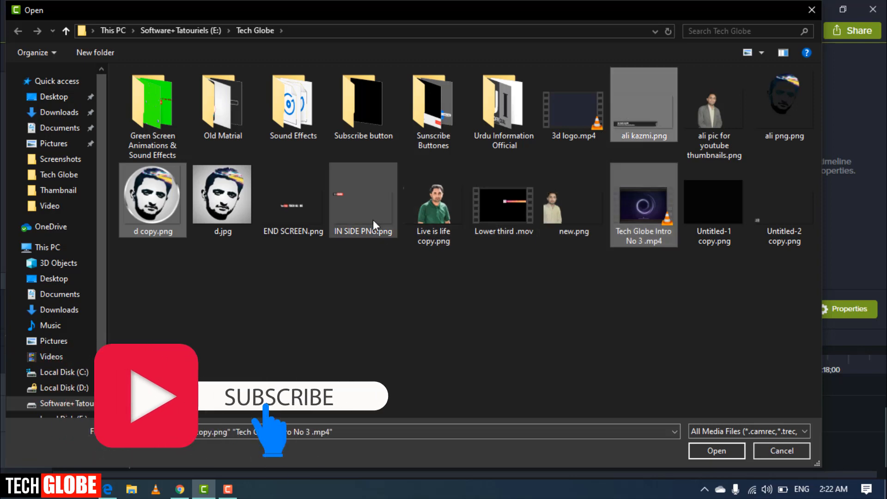
{"action": "left_click", "coordinate": [716, 451]}
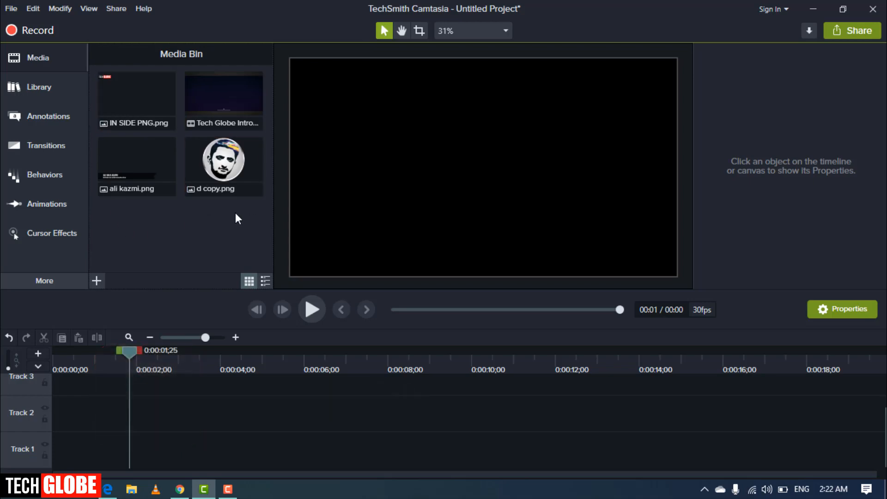
- Shrink the editor window, clear the browser out of the way, add the desktop image maxresdefault (1) to Track 1, and maximize the editor again
{"action": "double_click", "coordinate": [267, 2]}
{"action": "left_click", "coordinate": [814, 10]}
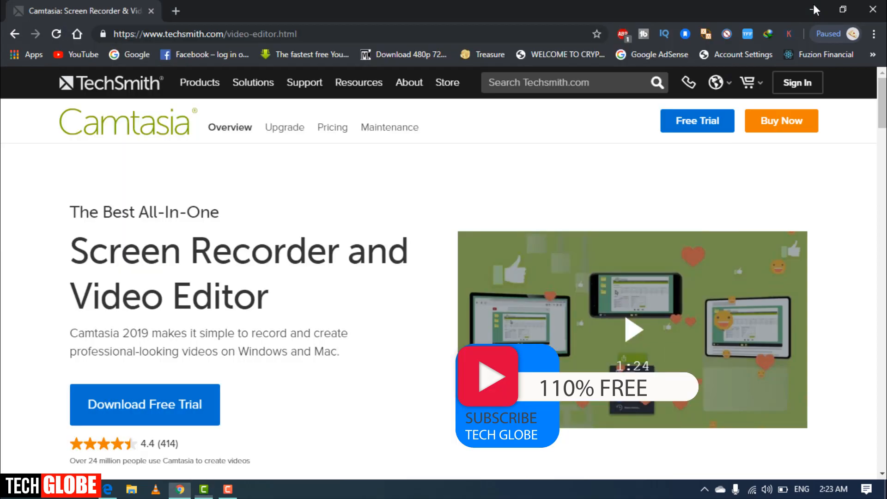
{"action": "left_click_drag", "start_coordinate": [397, 36], "coordinate": [386, 51]}
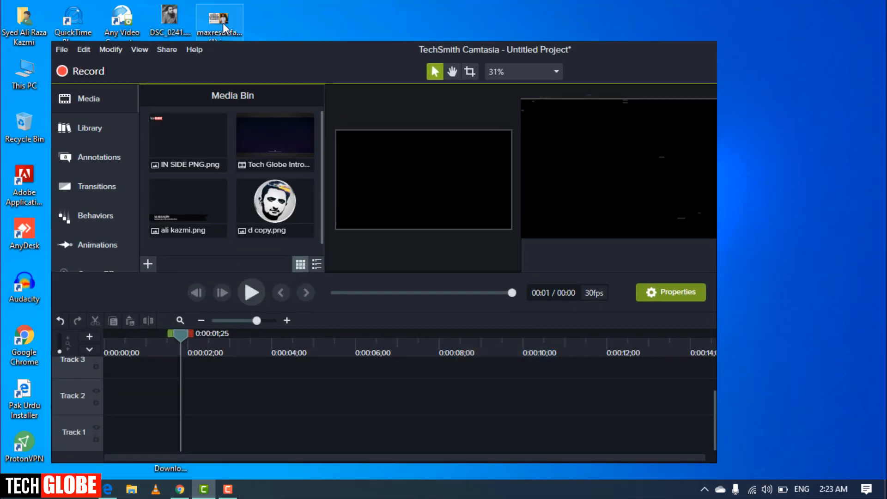
{"action": "left_click_drag", "start_coordinate": [224, 28], "coordinate": [147, 430]}
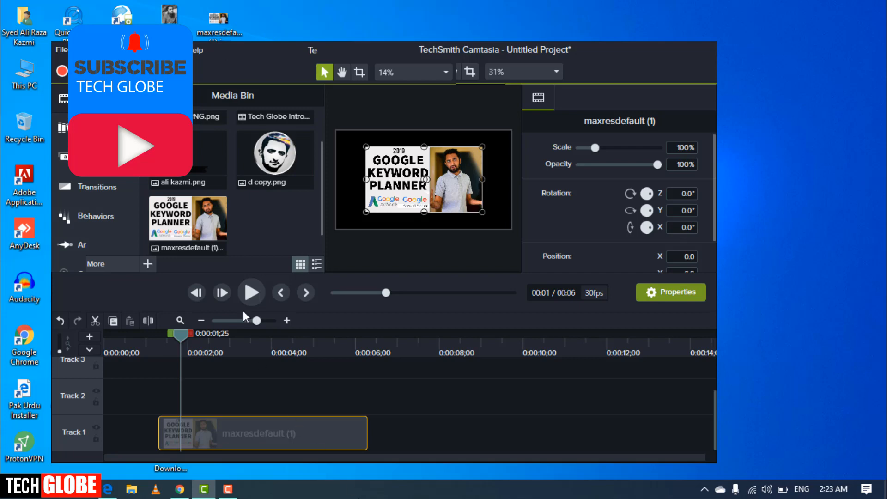
{"action": "left_click", "coordinate": [673, 51]}
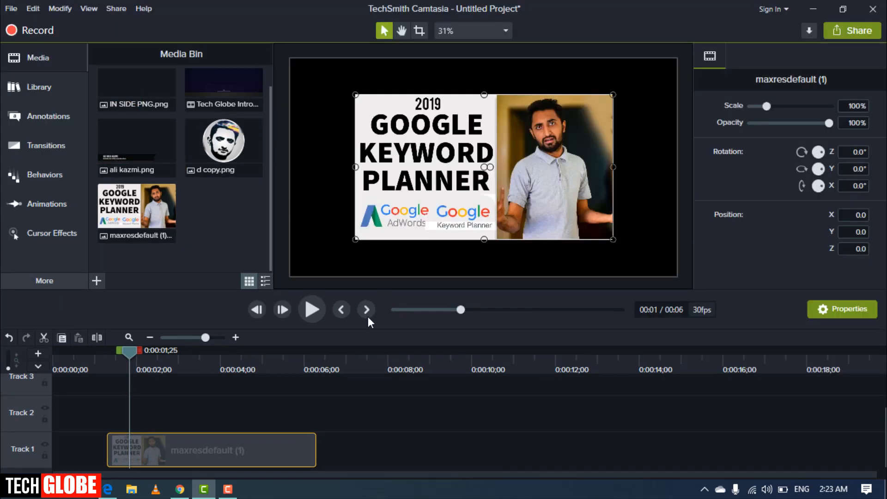
- Delete the maxresdefault (1) clip from Track 1 and place the Tech Globe Intro video there, starting at 0:00:00;00
{"action": "right_click", "coordinate": [282, 445]}
{"action": "left_click", "coordinate": [342, 233]}
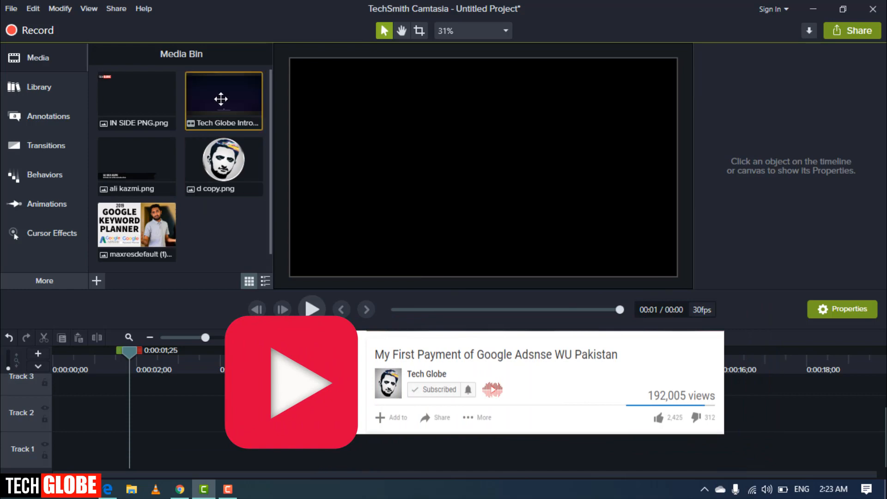
{"action": "left_click_drag", "start_coordinate": [222, 98], "coordinate": [75, 454]}
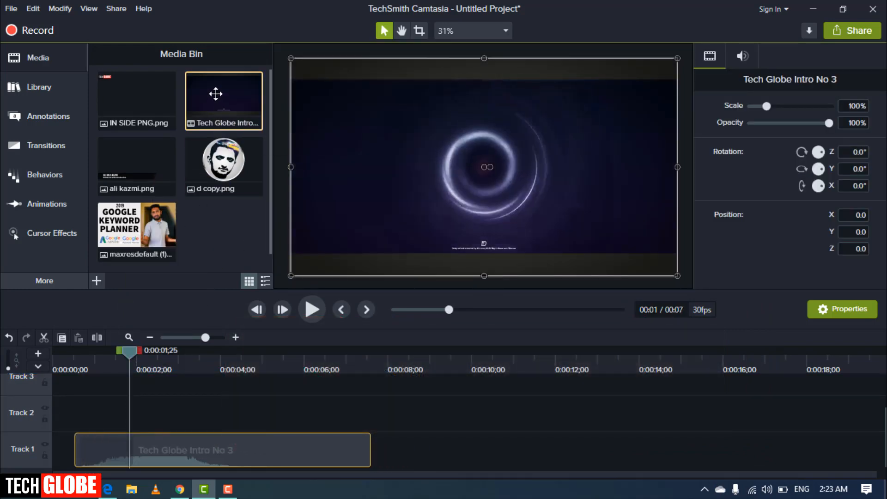
{"action": "left_click_drag", "start_coordinate": [214, 93], "coordinate": [162, 388]}
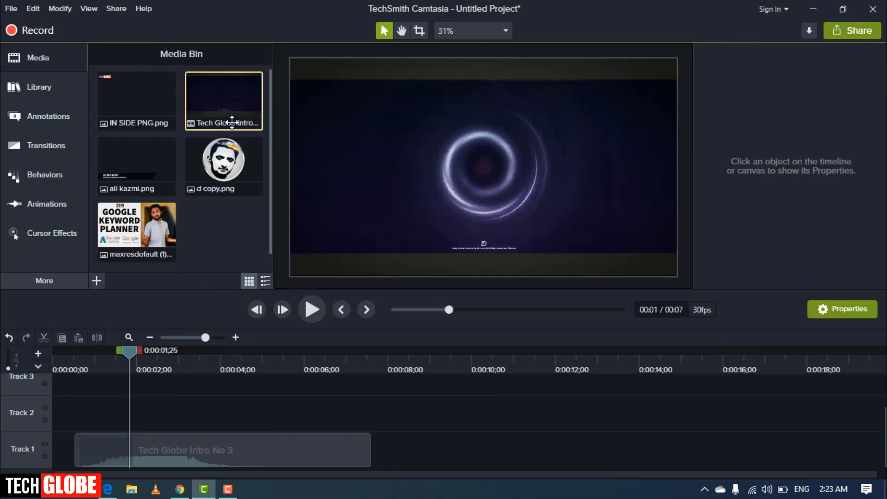
{"action": "left_click_drag", "start_coordinate": [198, 451], "coordinate": [170, 461]}
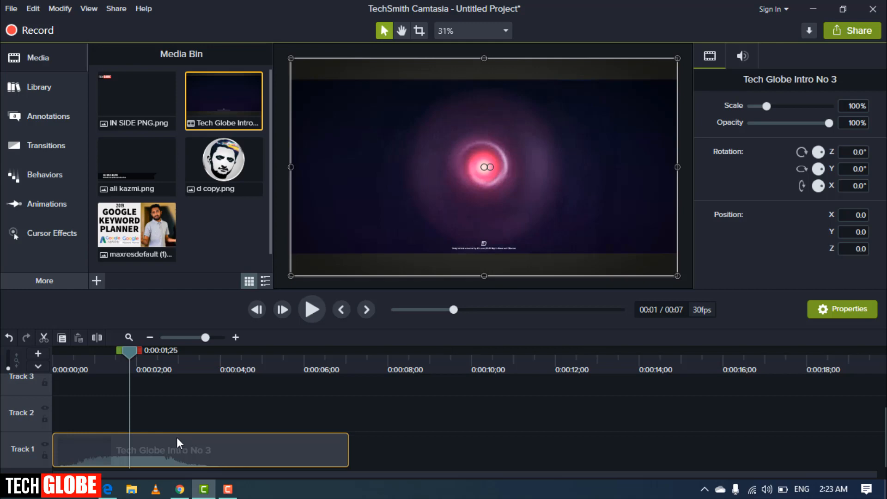
- Separate the audio and video of the Tech Globe Intro clip and select the audio on Track 2
{"action": "right_click", "coordinate": [154, 458]}
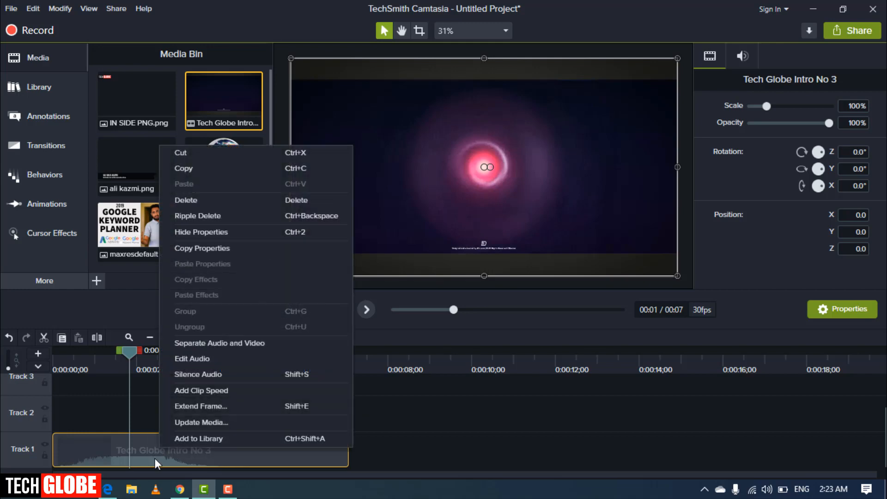
{"action": "left_click", "coordinate": [216, 347]}
{"action": "left_click", "coordinate": [160, 412]}
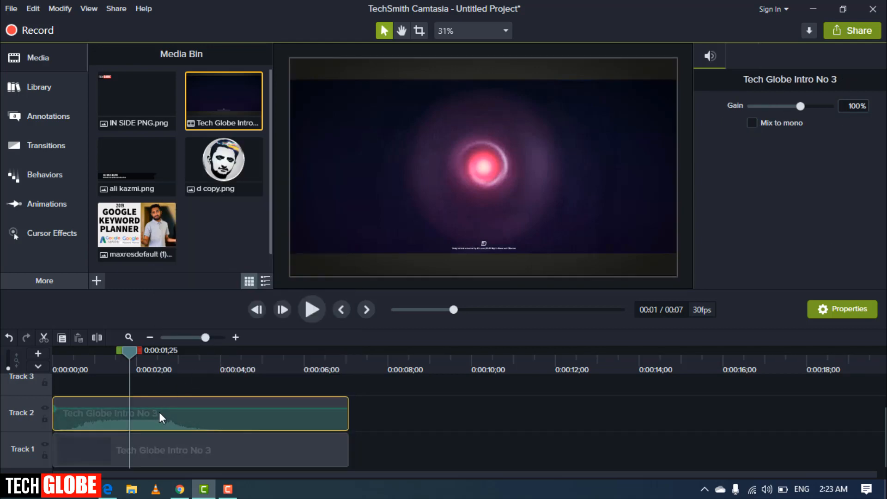
- Lower the volume line of the Track 2 audio clip all the way down and move the playhead to 0:00:01;21
{"action": "key", "text": "ctrl+Home"}
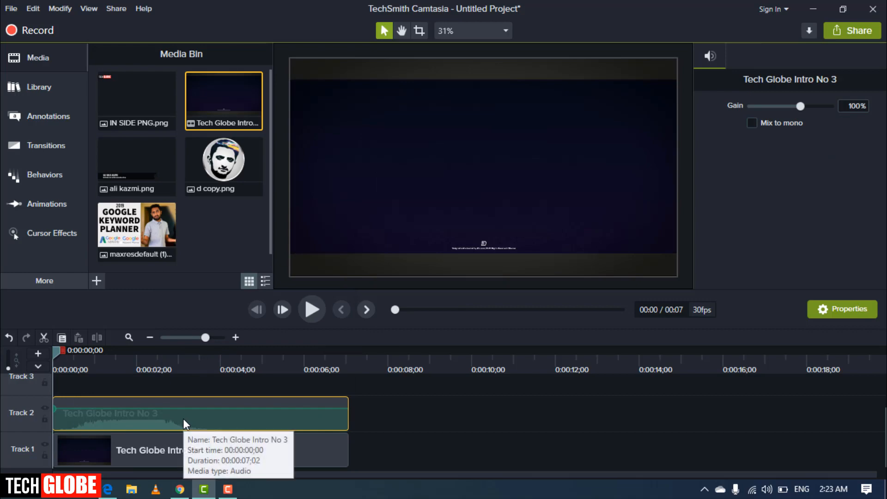
{"action": "left_click_drag", "start_coordinate": [183, 417], "coordinate": [143, 432]}
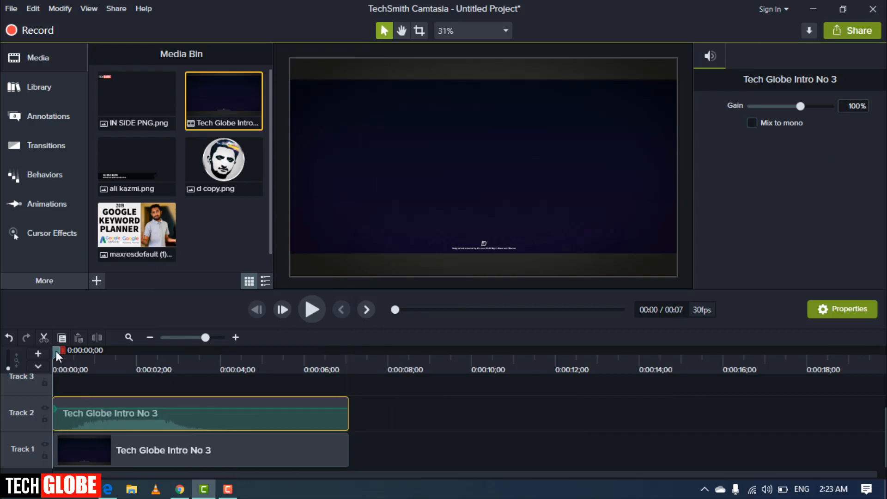
{"action": "left_click_drag", "start_coordinate": [55, 350], "coordinate": [74, 349]}
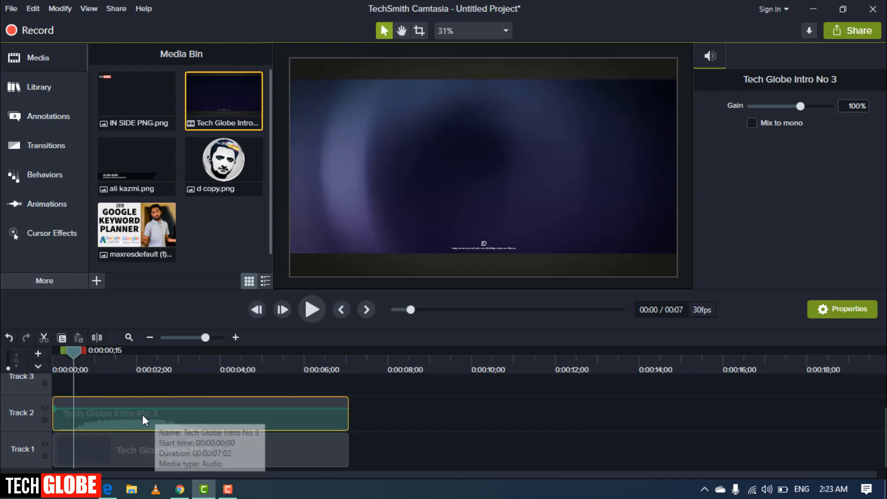
{"action": "left_click_drag", "start_coordinate": [155, 409], "coordinate": [152, 430]}
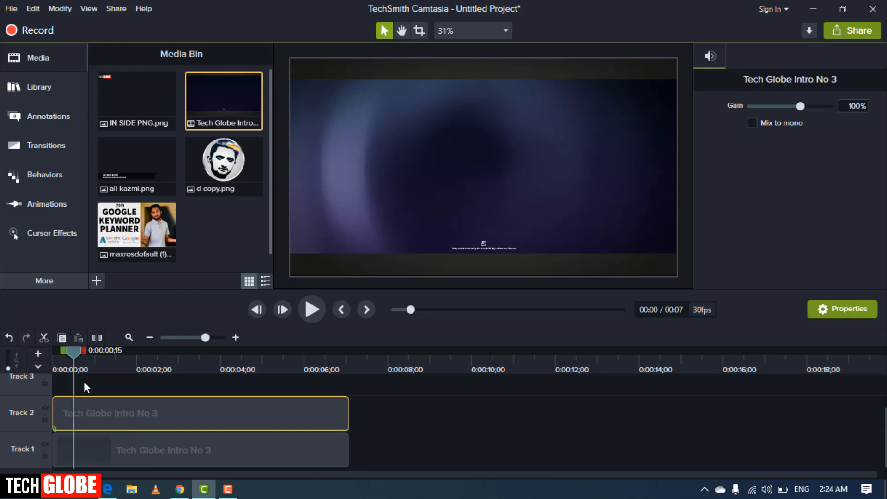
{"action": "left_click_drag", "start_coordinate": [79, 354], "coordinate": [126, 363]}
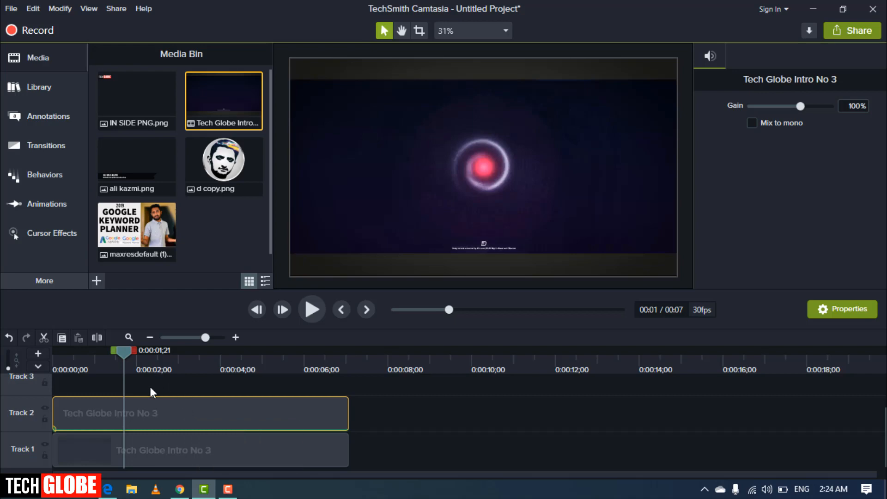
- Try the lock and visibility toggles of Track 1, restoring the track to unlocked and shown
{"action": "left_click", "coordinate": [46, 457]}
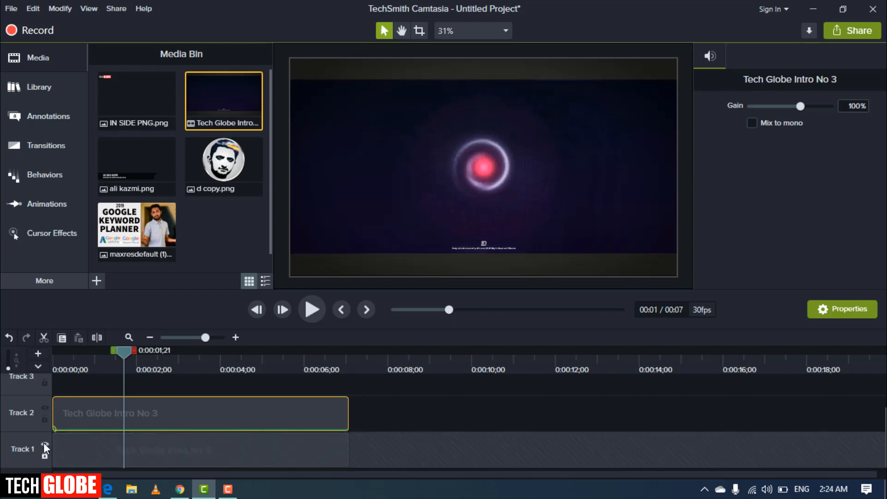
{"action": "left_click", "coordinate": [44, 445]}
{"action": "left_click", "coordinate": [44, 456]}
{"action": "left_click", "coordinate": [46, 446]}
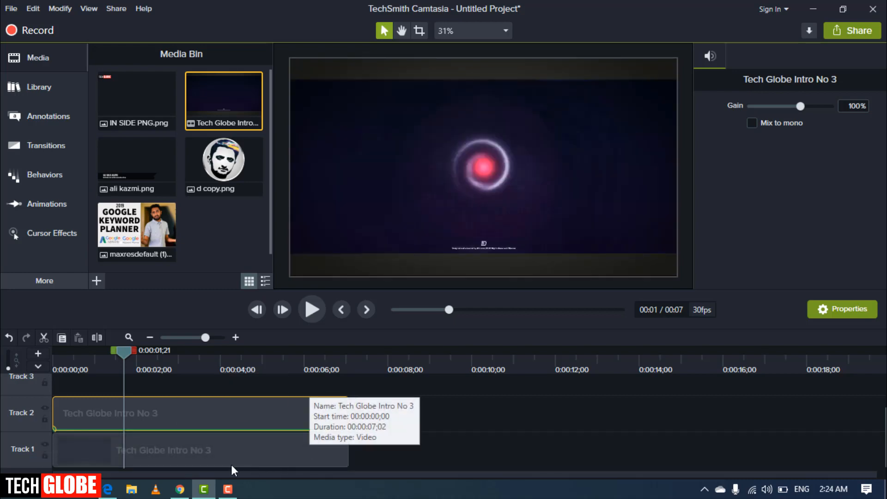
- Lock Track 1, try to select its clip on the timeline, and unlock the track again
{"action": "left_click", "coordinate": [45, 457]}
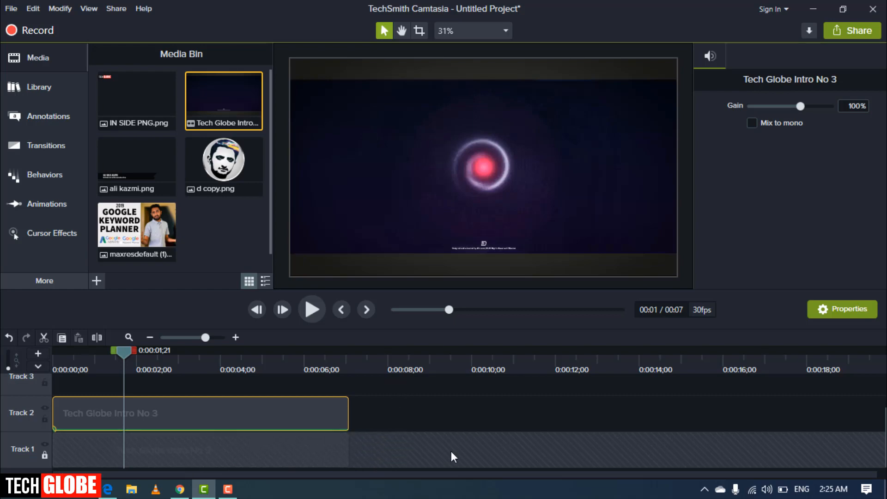
{"action": "left_click_drag", "start_coordinate": [416, 385], "coordinate": [209, 455]}
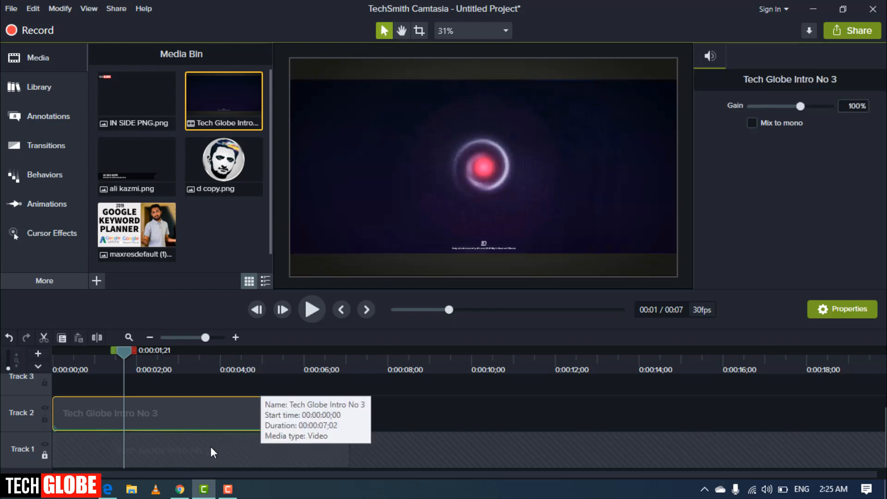
{"action": "left_click", "coordinate": [44, 453]}
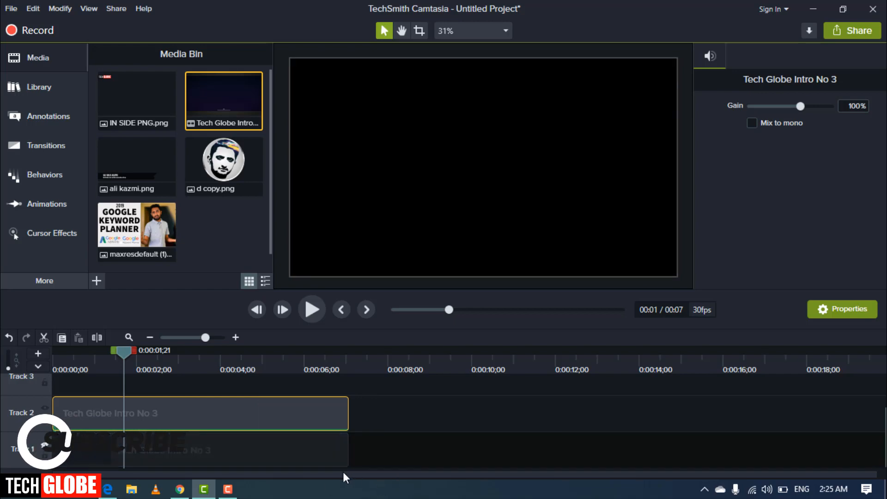
- Try selecting the timeline clips with Track 1 hidden, and turn the track's visibility back on
{"action": "left_click_drag", "start_coordinate": [421, 386], "coordinate": [261, 443]}
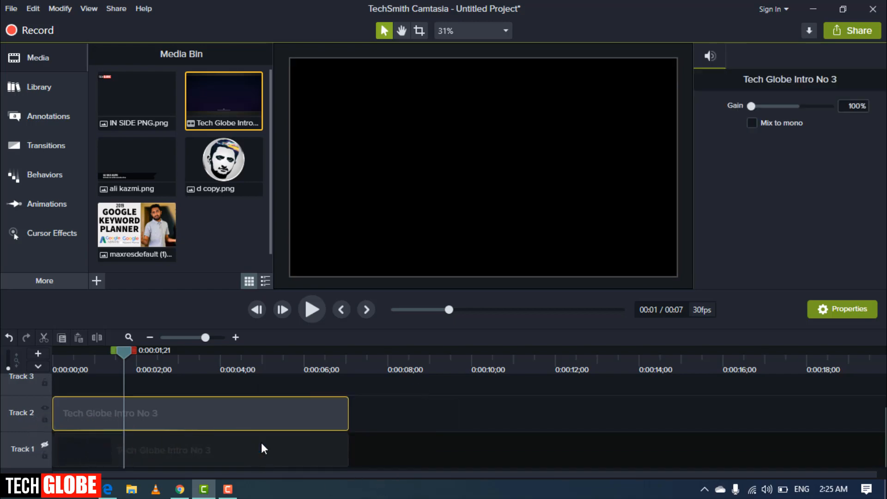
{"action": "left_click_drag", "start_coordinate": [484, 432], "coordinate": [262, 400]}
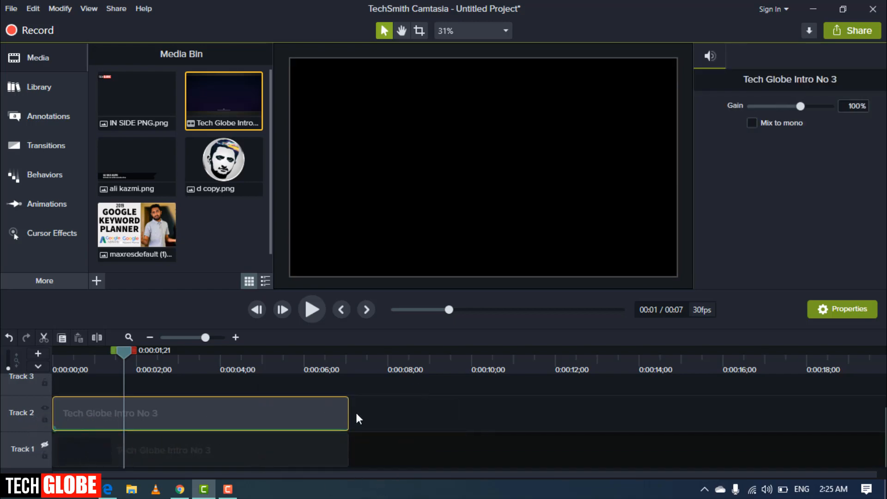
{"action": "left_click", "coordinate": [44, 445]}
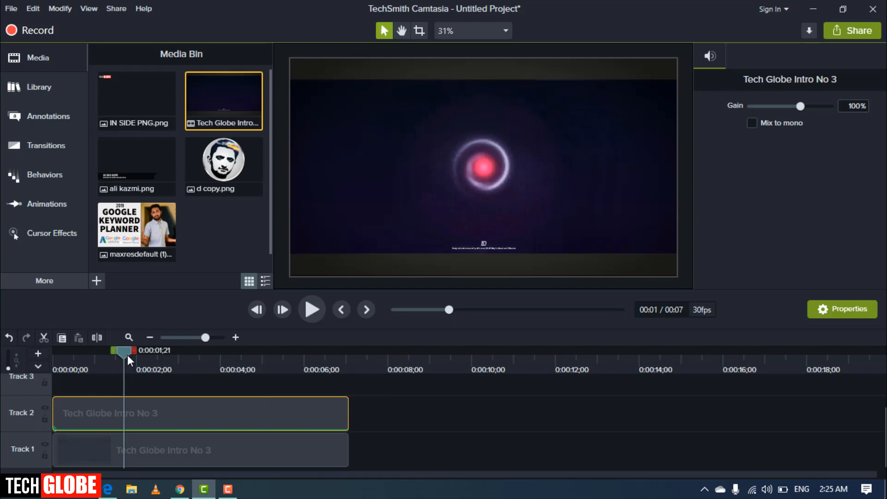
- Split the Track 2 audio clip at 0:00:03;03
{"action": "left_click_drag", "start_coordinate": [127, 352], "coordinate": [217, 356]}
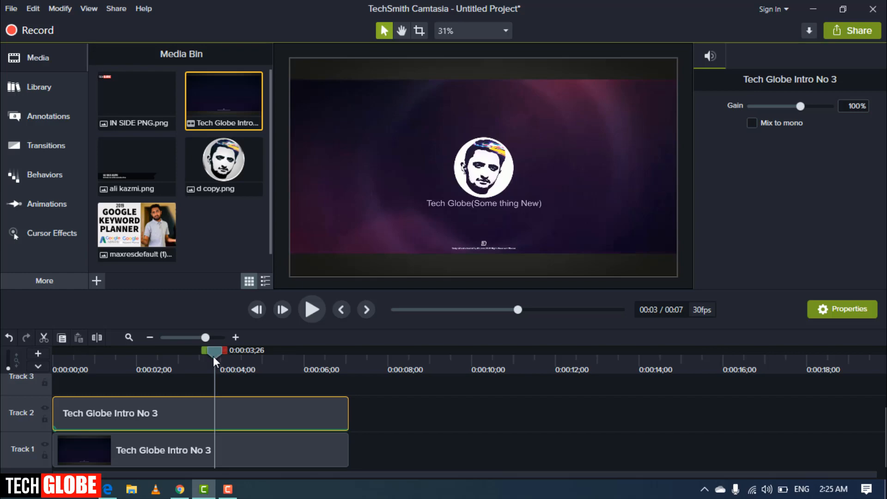
{"action": "left_click", "coordinate": [191, 367]}
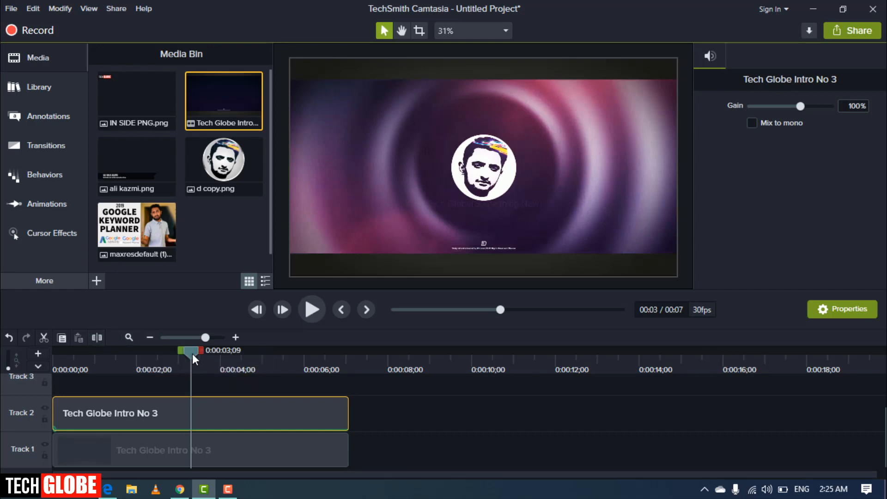
{"action": "left_click_drag", "start_coordinate": [192, 353], "coordinate": [185, 363]}
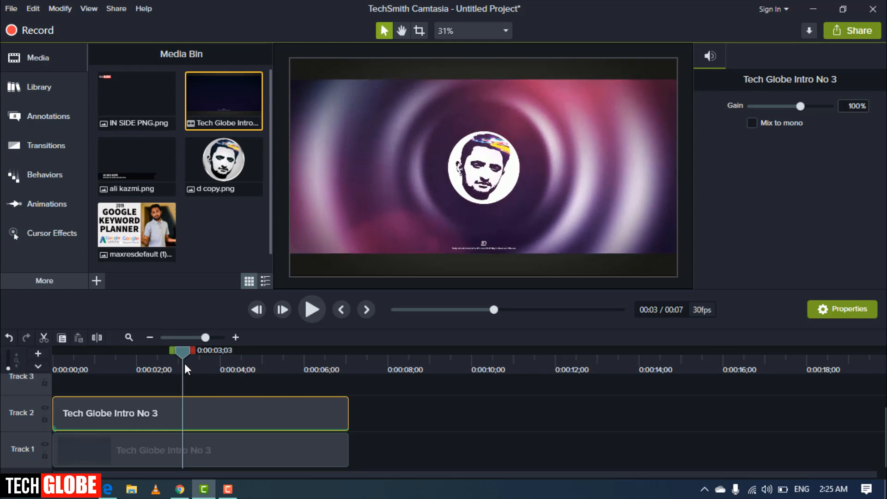
{"action": "key", "text": "s"}
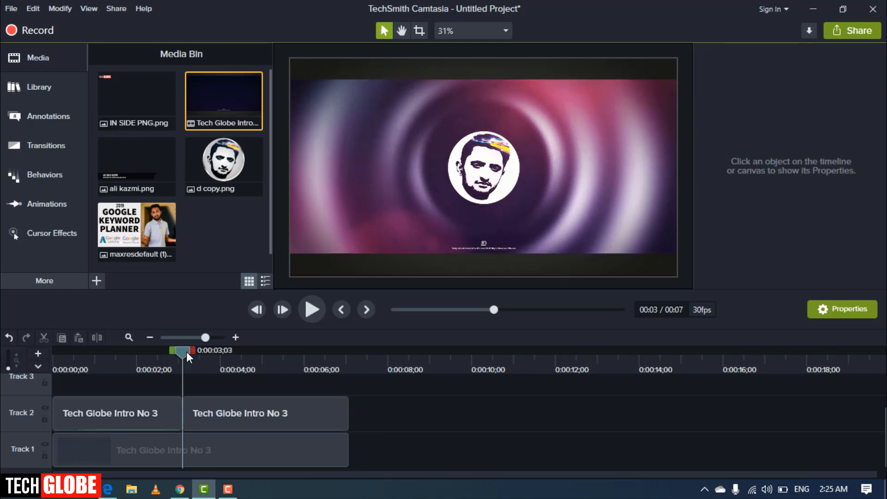
- Split the second piece of the Track 2 audio at 0:00:04;20
{"action": "left_click_drag", "start_coordinate": [187, 351], "coordinate": [253, 364]}
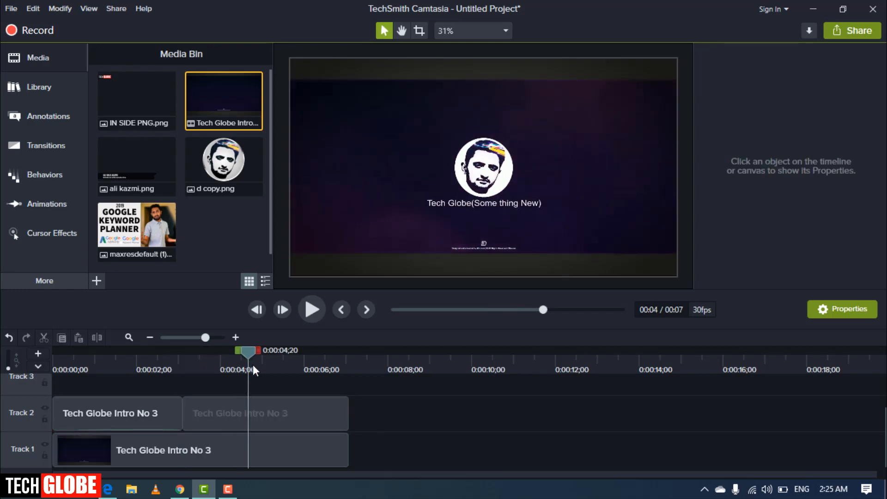
{"action": "left_click", "coordinate": [217, 411]}
{"action": "left_click", "coordinate": [95, 340]}
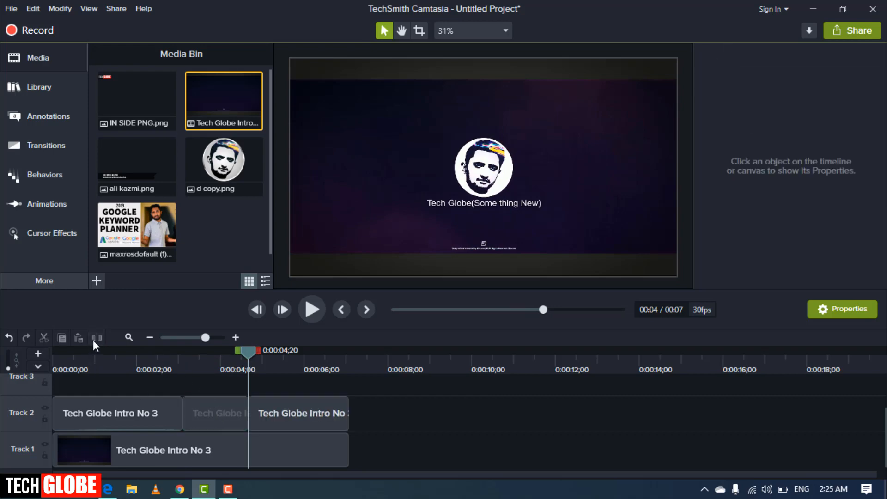
- Delete the middle piece of the Track 2 audio, leaving a gap, and undo the deletion
{"action": "left_click_drag", "start_coordinate": [194, 386], "coordinate": [217, 410]}
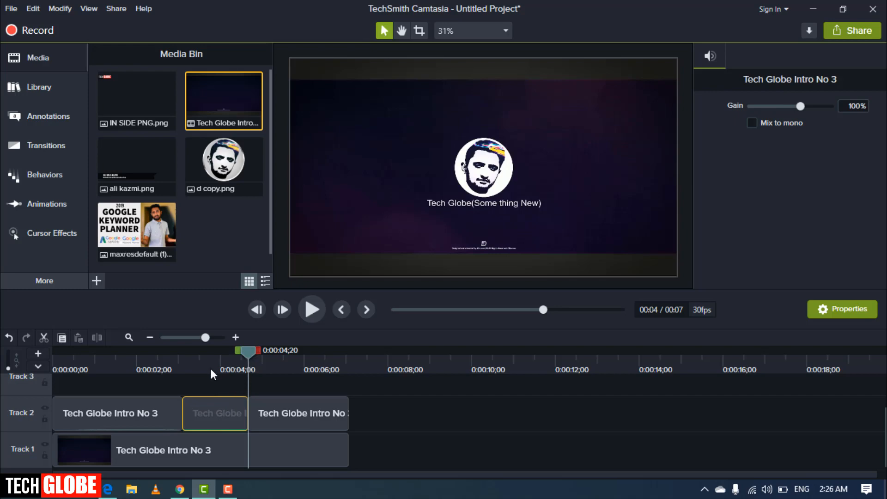
{"action": "left_click_drag", "start_coordinate": [210, 367], "coordinate": [188, 402]}
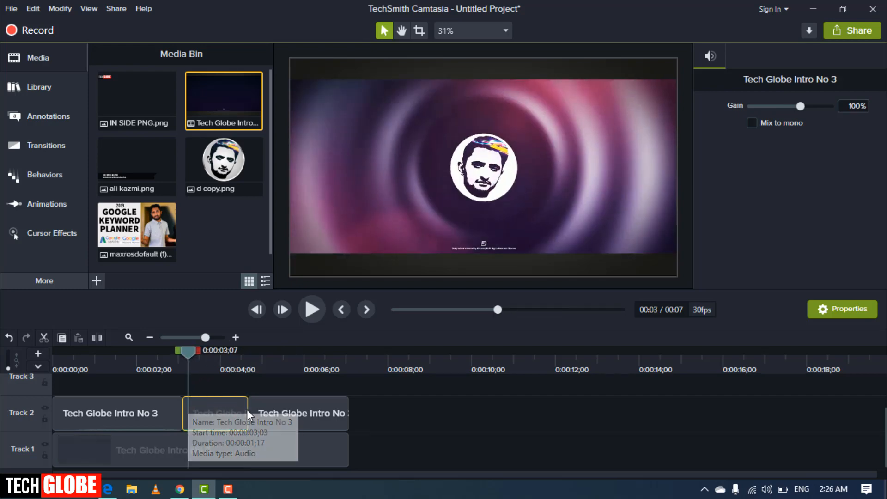
{"action": "right_click", "coordinate": [232, 409]}
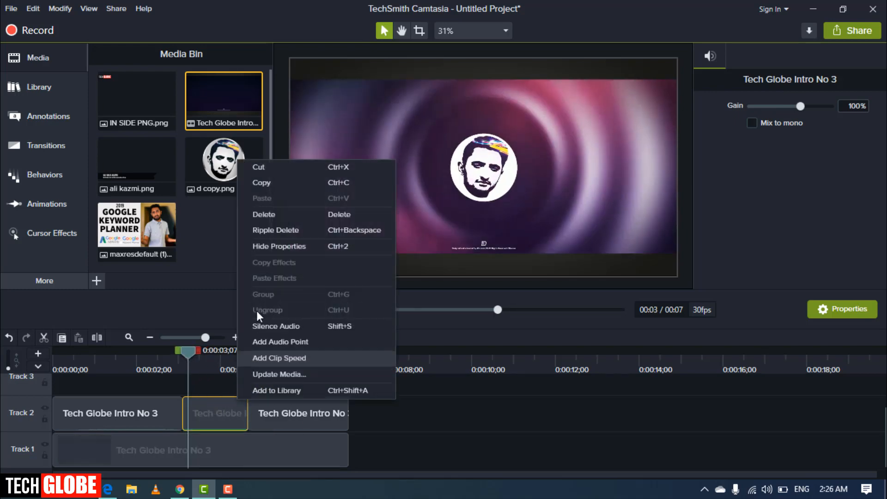
{"action": "left_click", "coordinate": [276, 216]}
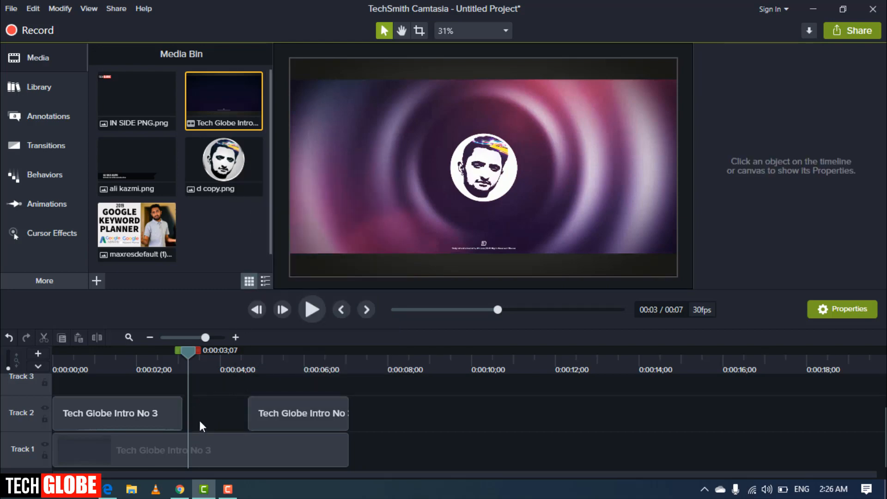
{"action": "key", "text": "ctrl+z"}
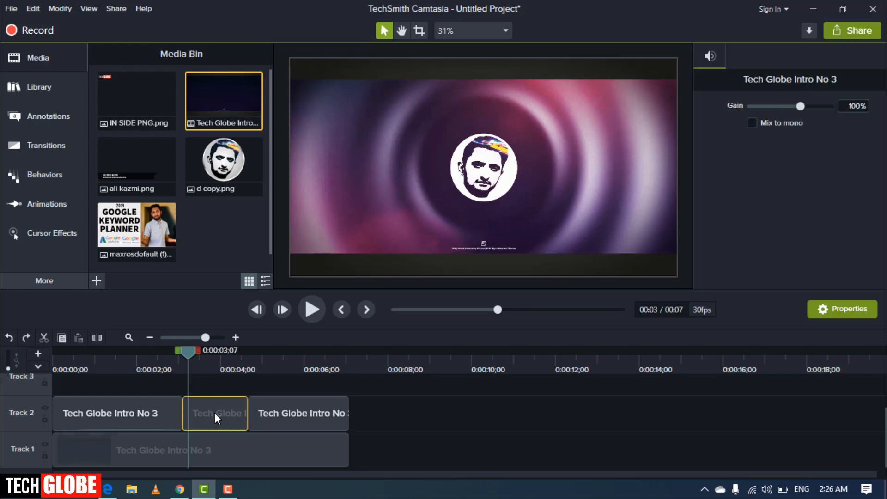
- Ripple delete the middle piece of the Track 2 audio to close the gap, and undo it
{"action": "right_click", "coordinate": [221, 405]}
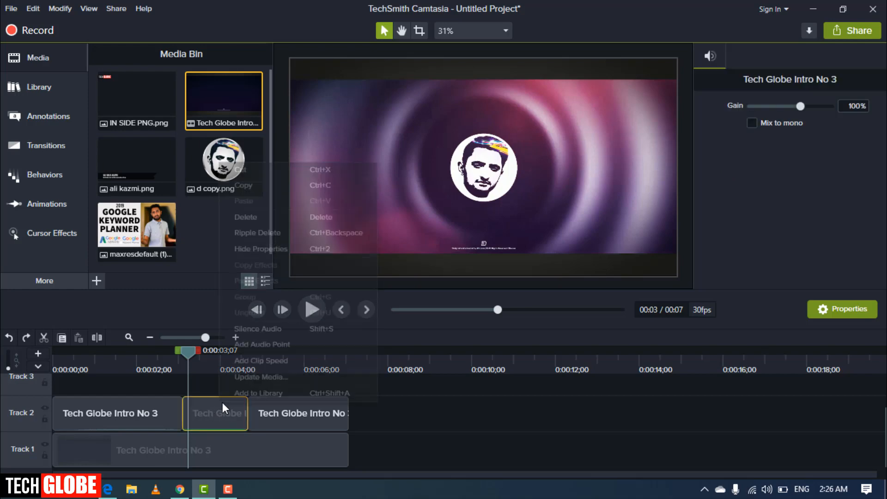
{"action": "left_click", "coordinate": [267, 234]}
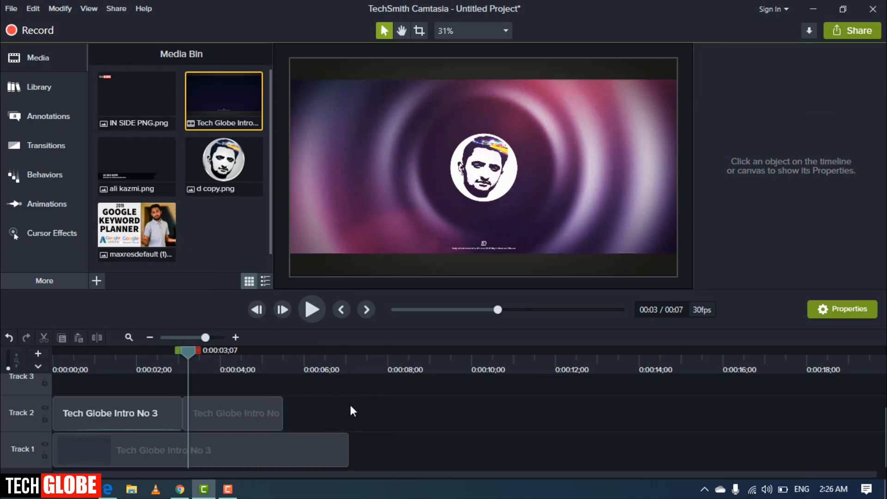
{"action": "left_click", "coordinate": [197, 426]}
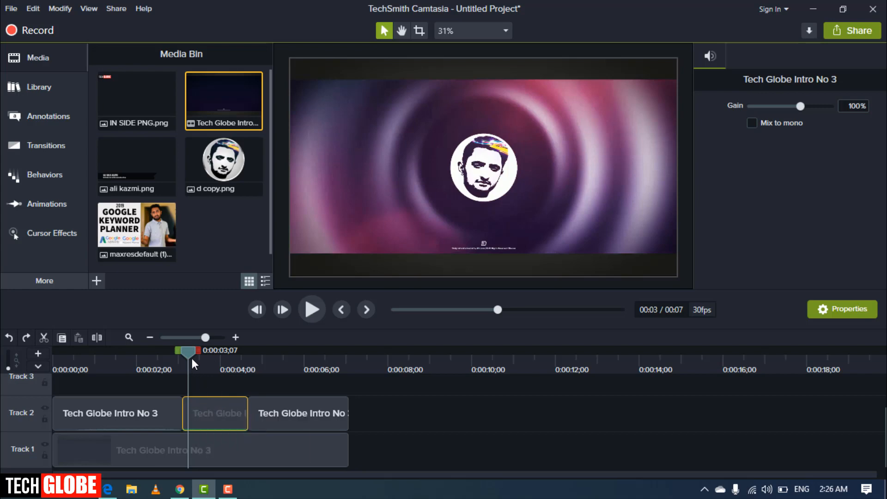
- Undo both splits of the Track 2 audio so it is one clip again
{"action": "left_click_drag", "start_coordinate": [202, 356], "coordinate": [206, 390]}
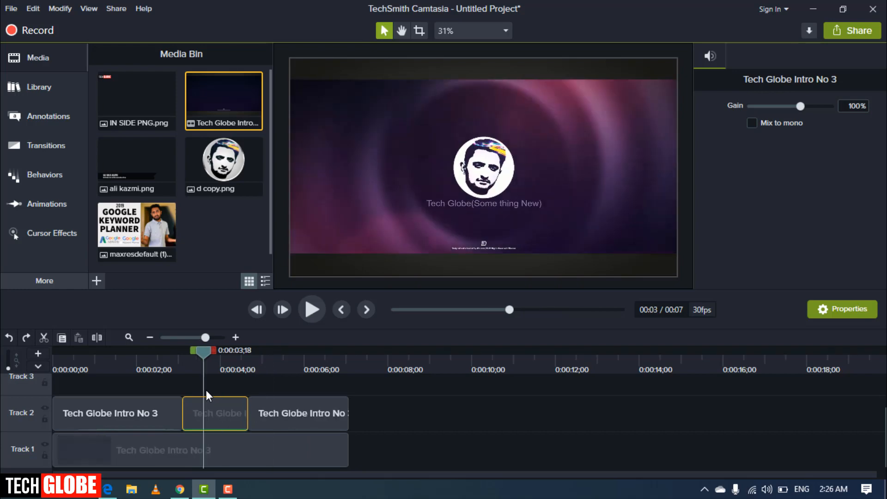
{"action": "key", "text": "ctrl+z"}
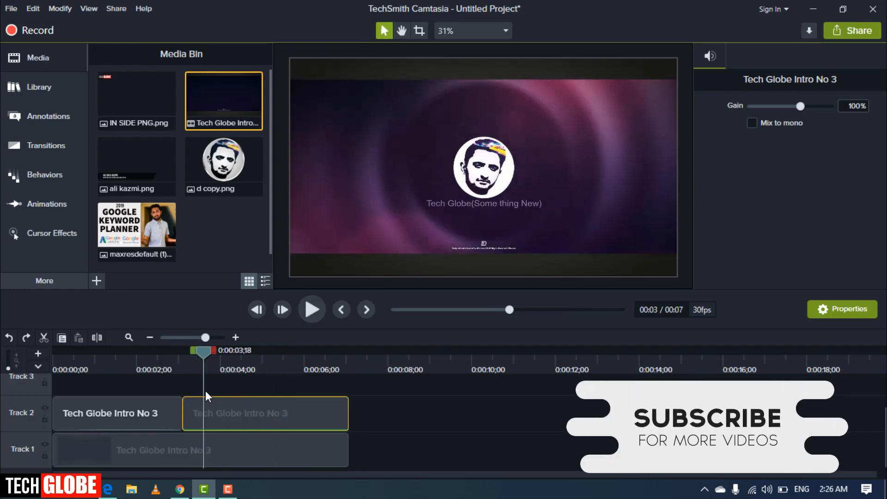
{"action": "key", "text": "ctrl+z"}
- Ripple delete the timeline range from 0:00:03;07 to 0:00:05;12 across both tracks
{"action": "left_click_drag", "start_coordinate": [201, 355], "coordinate": [285, 368]}
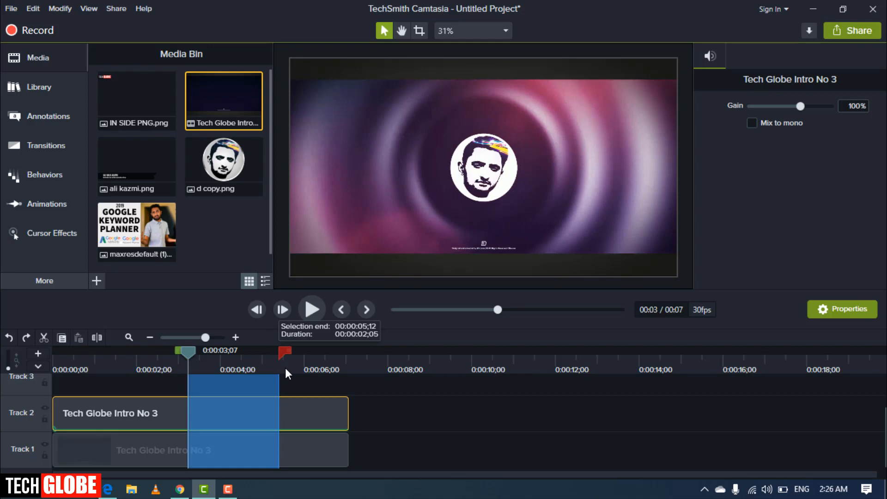
{"action": "right_click", "coordinate": [211, 412]}
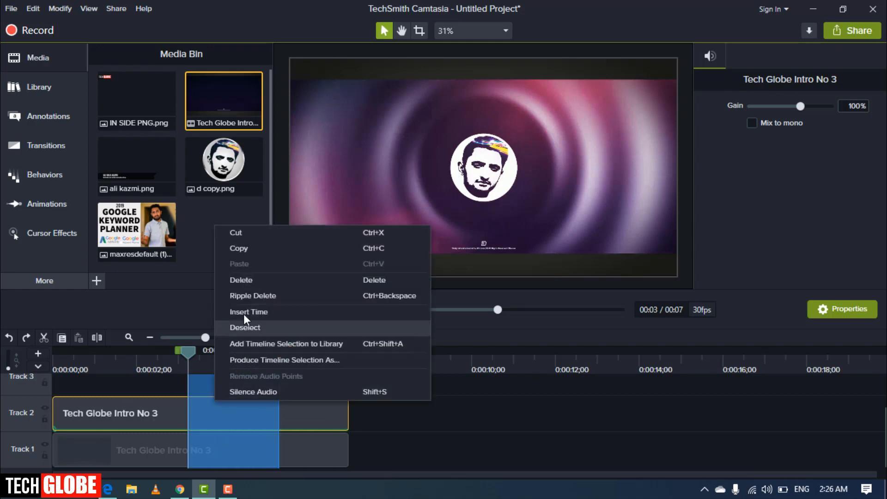
{"action": "left_click", "coordinate": [249, 295]}
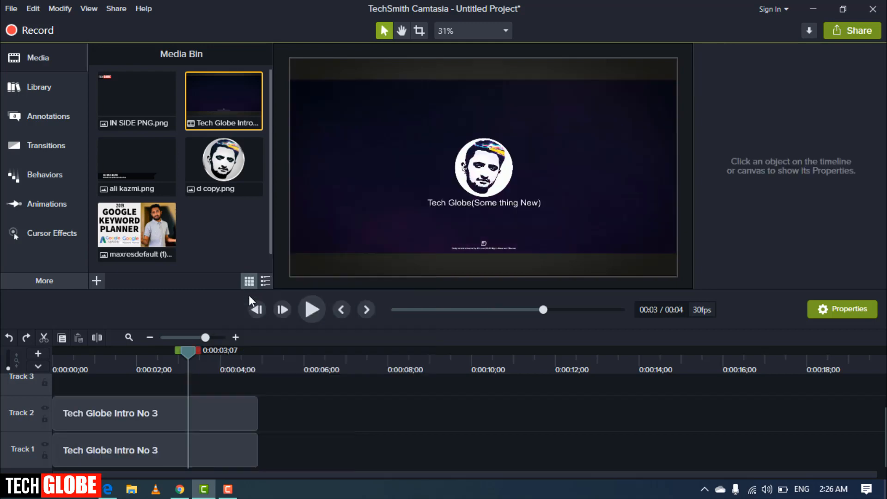
{"action": "left_click", "coordinate": [229, 353]}
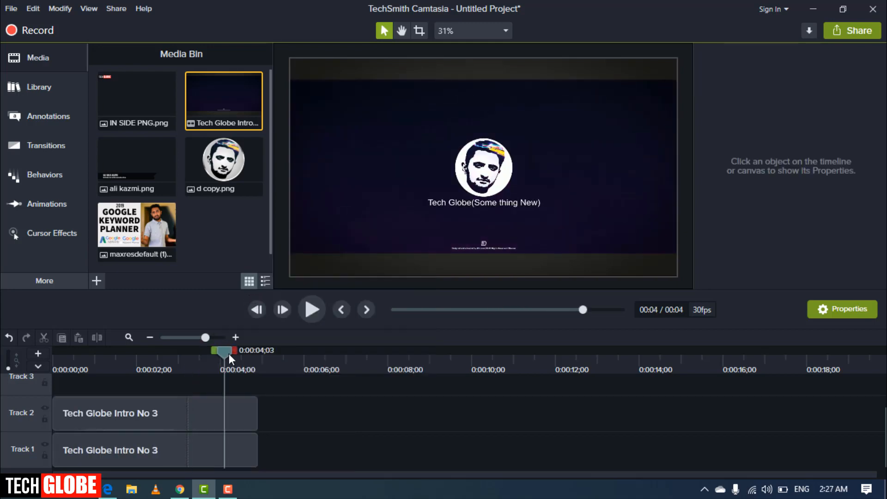
- Split the Track 2 audio clip at 0:00:01;12
{"action": "left_click_drag", "start_coordinate": [194, 421], "coordinate": [172, 418]}
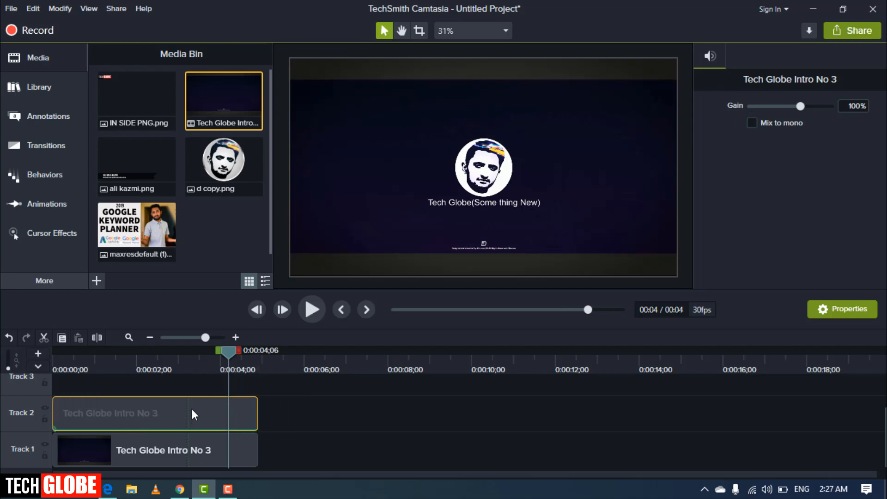
{"action": "key", "text": "ctrl+Home"}
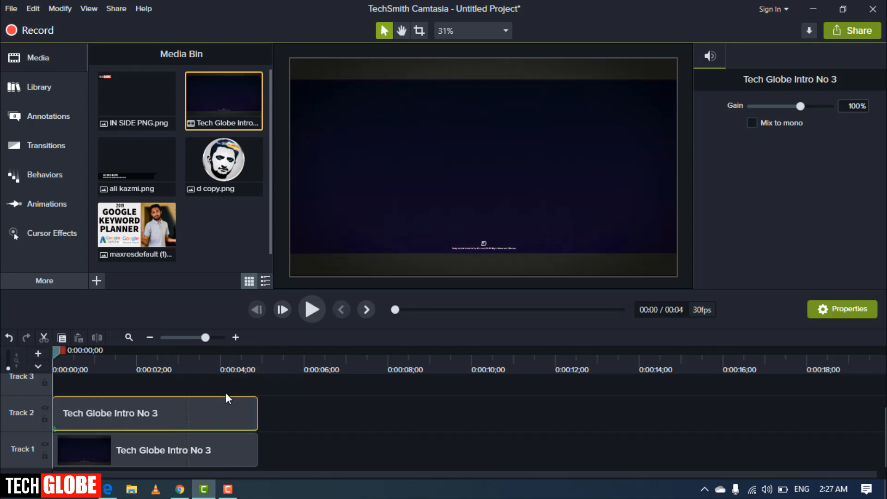
{"action": "left_click_drag", "start_coordinate": [234, 409], "coordinate": [133, 414]}
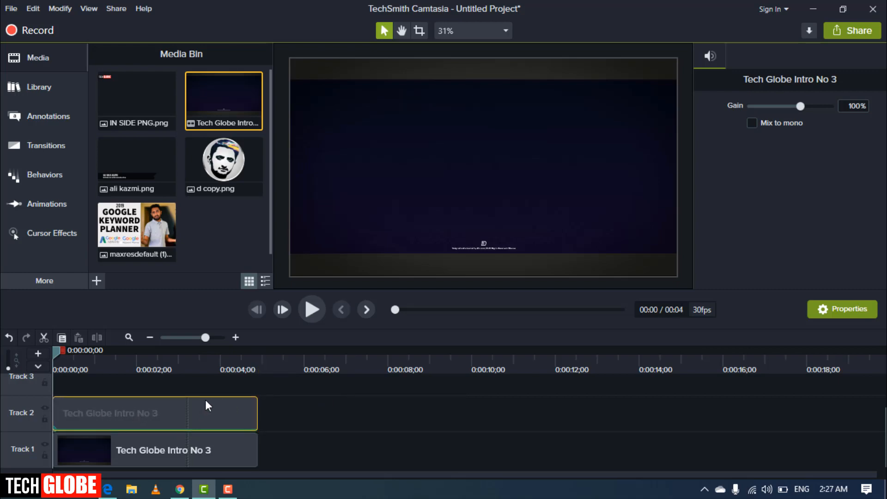
{"action": "left_click_drag", "start_coordinate": [208, 338], "coordinate": [214, 338]}
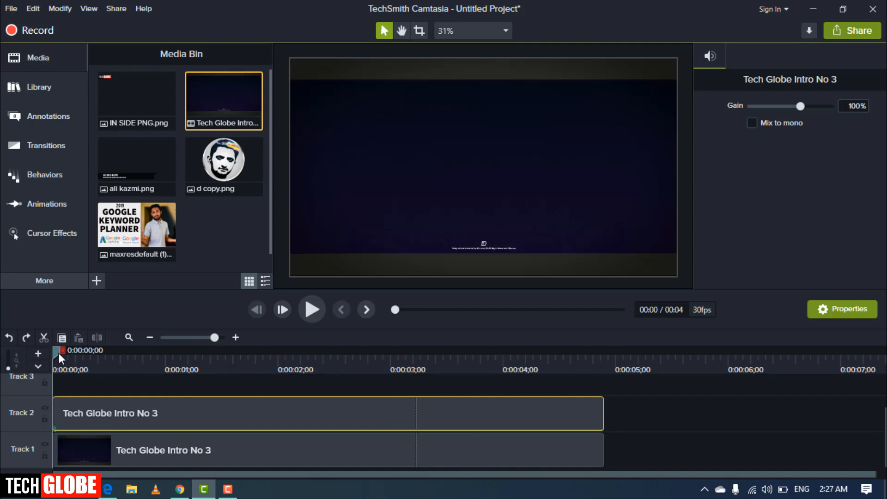
{"action": "left_click_drag", "start_coordinate": [58, 353], "coordinate": [214, 374]}
{"action": "left_click", "coordinate": [96, 337]}
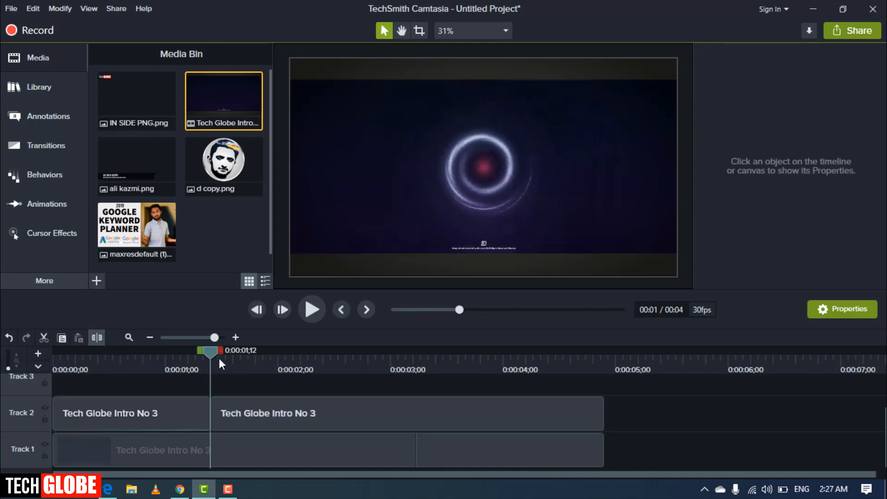
- Split the second piece of the Track 2 audio at 0:00:02;00
{"action": "left_click", "coordinate": [278, 363]}
{"action": "left_click", "coordinate": [232, 411]}
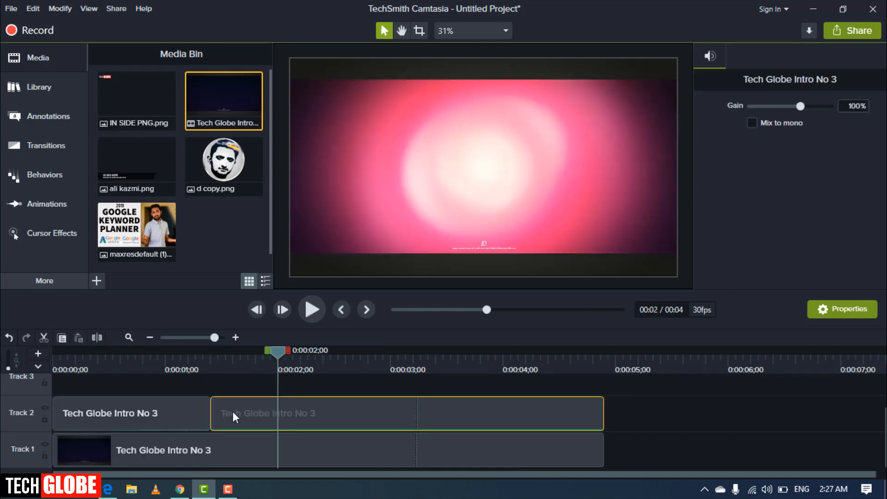
{"action": "key", "text": "s"}
- Ripple delete the Track 2 audio piece between 0:00:01;12 and 0:00:02;00, and move the playhead to 0:00:03;15
{"action": "right_click", "coordinate": [234, 409]}
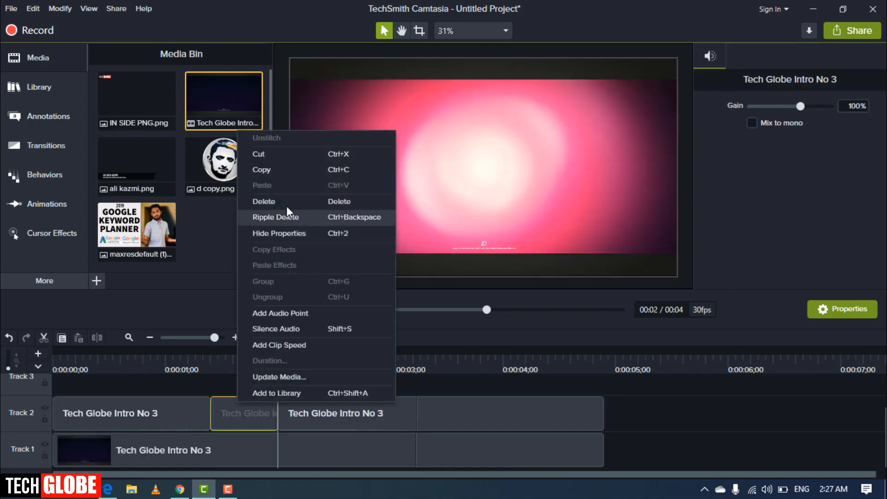
{"action": "left_click", "coordinate": [282, 214]}
{"action": "left_click_drag", "start_coordinate": [277, 411], "coordinate": [223, 418]}
{"action": "left_click_drag", "start_coordinate": [421, 419], "coordinate": [387, 415]}
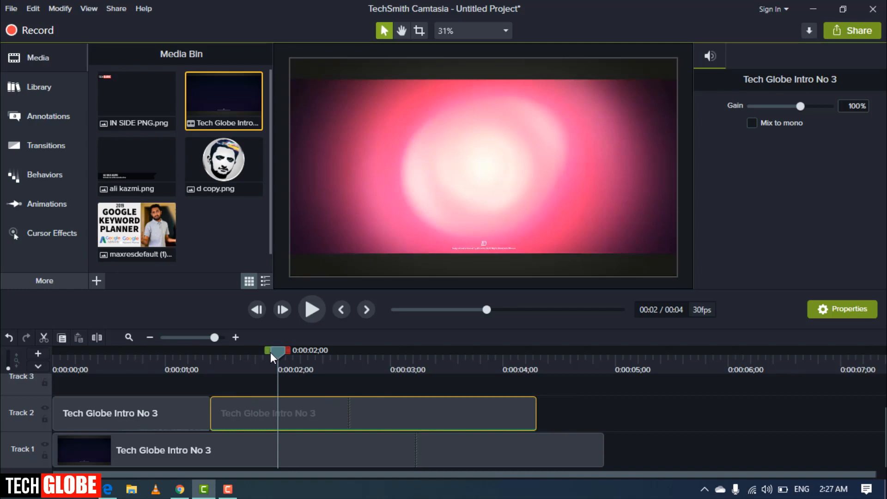
{"action": "left_click_drag", "start_coordinate": [270, 352], "coordinate": [446, 352]}
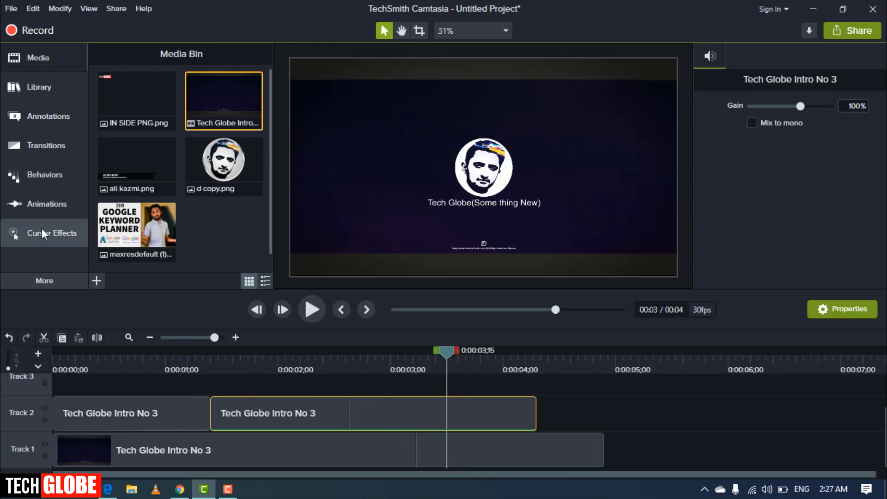
- Open the Camtasia 2019 library and expand the Buildings folder within Icons
{"action": "left_click", "coordinate": [53, 96]}
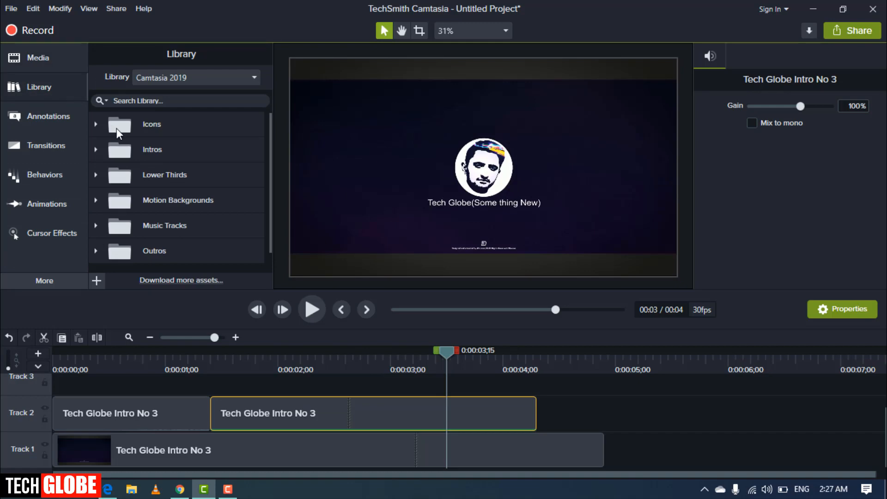
{"action": "left_click", "coordinate": [96, 124]}
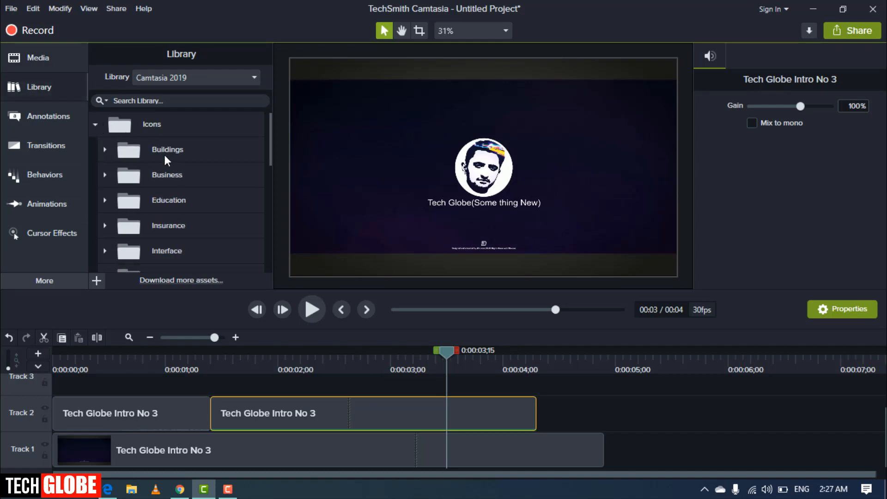
{"action": "scroll", "coordinate": [163, 154], "scroll_direction": "down", "scroll_amount": 1}
{"action": "scroll", "coordinate": [162, 161], "scroll_direction": "up", "scroll_amount": 1}
{"action": "left_click", "coordinate": [102, 154]}
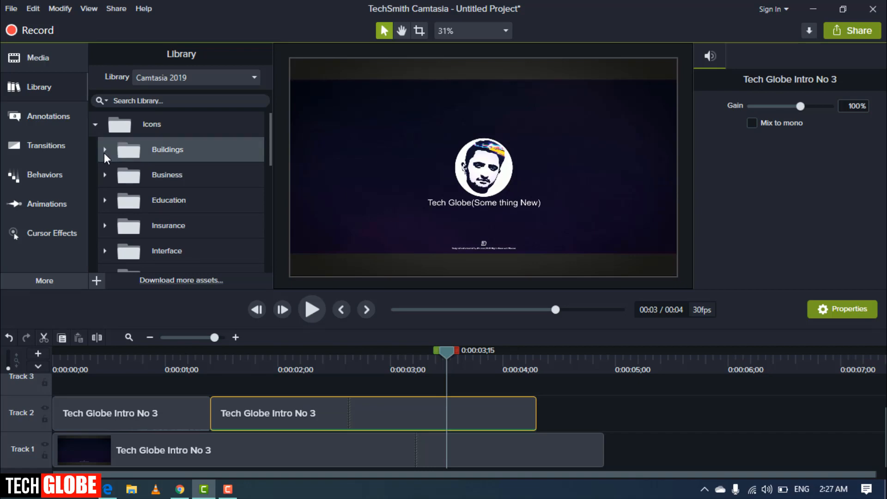
{"action": "left_click", "coordinate": [105, 149]}
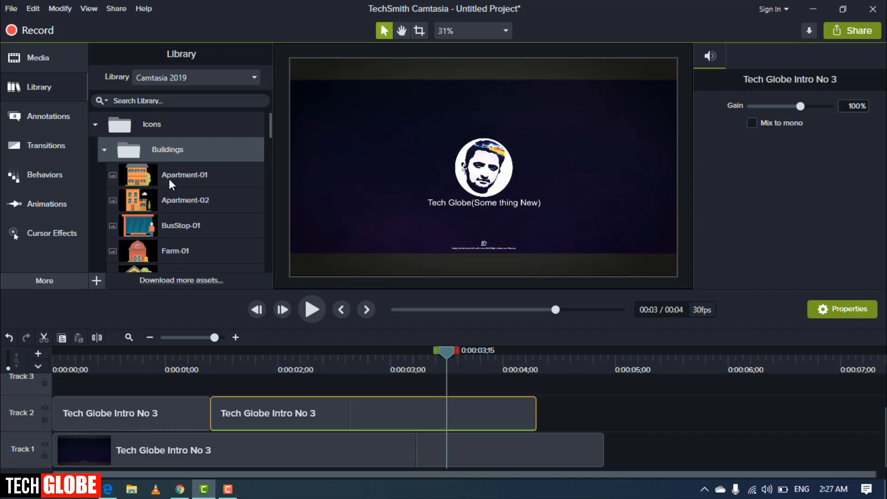
- Place the Office-02 building icon on Track 3 near the playhead, and shrink and reposition it toward the canvas's left side
{"action": "scroll", "coordinate": [168, 179], "scroll_direction": "down", "scroll_amount": 3}
{"action": "scroll", "coordinate": [170, 179], "scroll_direction": "down", "scroll_amount": 5}
{"action": "scroll", "coordinate": [170, 179], "scroll_direction": "up", "scroll_amount": 3}
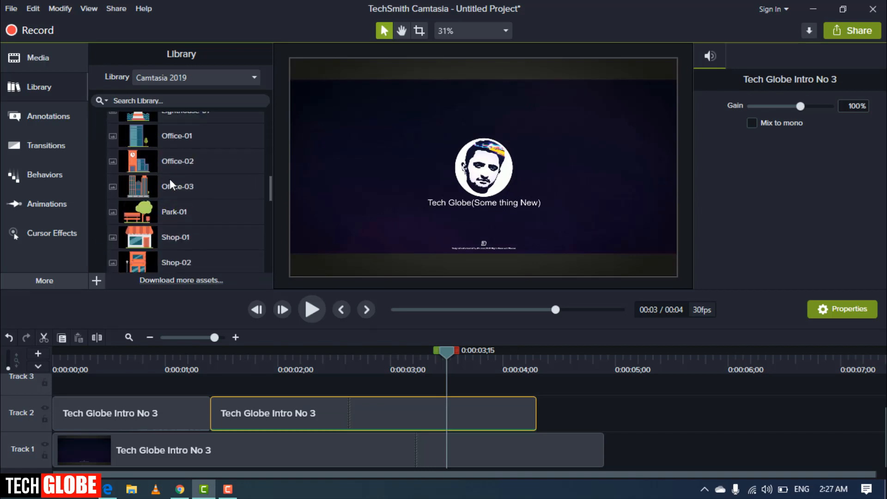
{"action": "left_click_drag", "start_coordinate": [171, 199], "coordinate": [430, 386]}
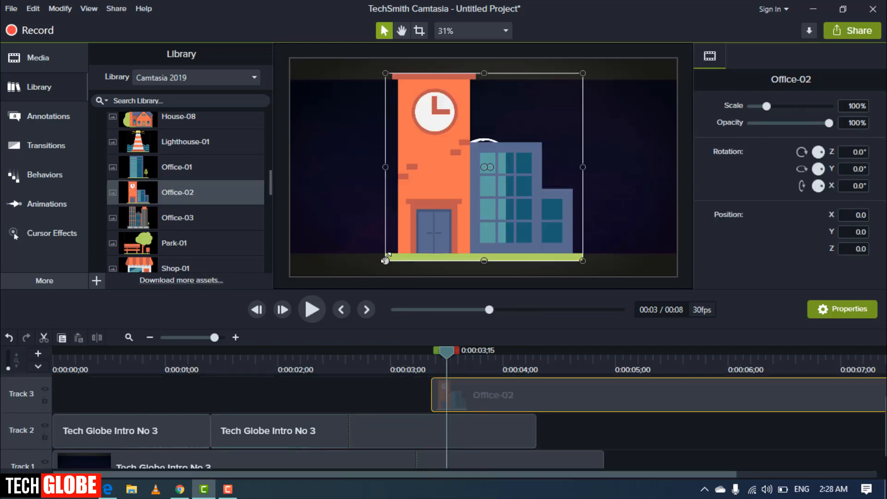
{"action": "left_click_drag", "start_coordinate": [385, 260], "coordinate": [480, 185]}
{"action": "left_click_drag", "start_coordinate": [513, 153], "coordinate": [365, 186]}
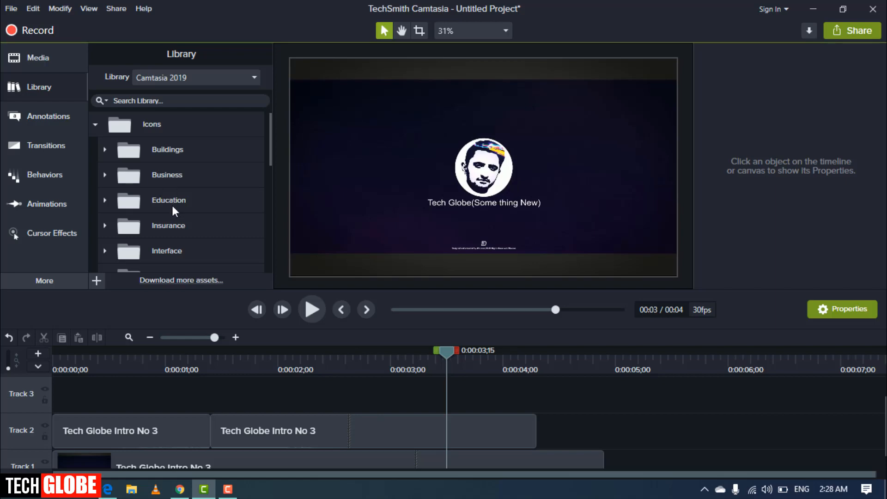
- Browse the library's Social Media icons and the clips in its Intros folder
{"action": "scroll", "coordinate": [172, 205], "scroll_direction": "down", "scroll_amount": 5}
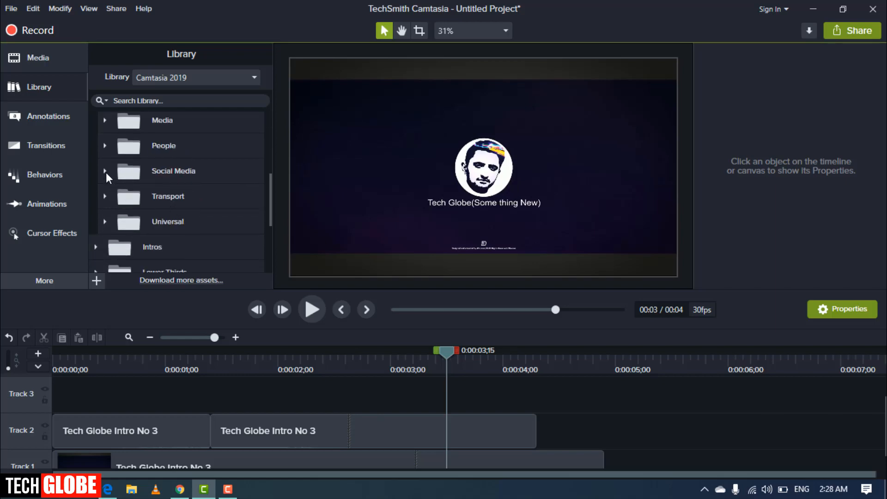
{"action": "left_click", "coordinate": [106, 171]}
{"action": "scroll", "coordinate": [198, 200], "scroll_direction": "down", "scroll_amount": 5}
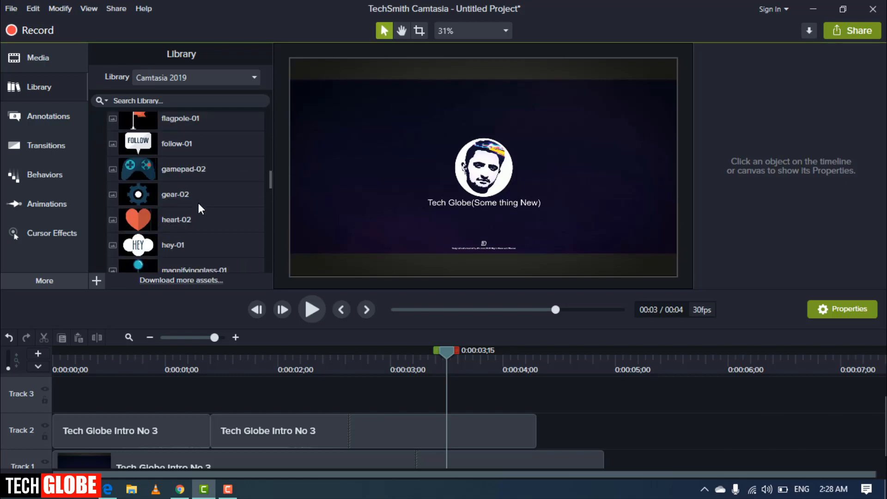
{"action": "scroll", "coordinate": [199, 206], "scroll_direction": "down", "scroll_amount": 8}
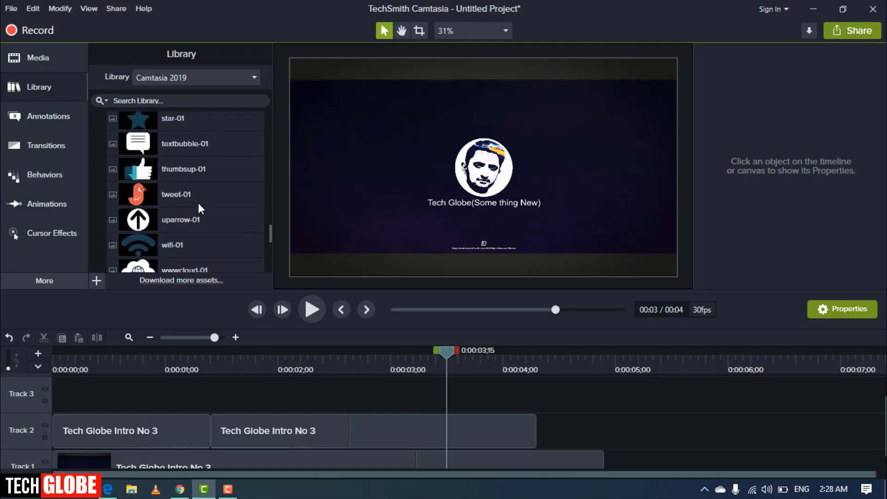
{"action": "scroll", "coordinate": [198, 206], "scroll_direction": "down", "scroll_amount": 3}
{"action": "left_click", "coordinate": [94, 186]}
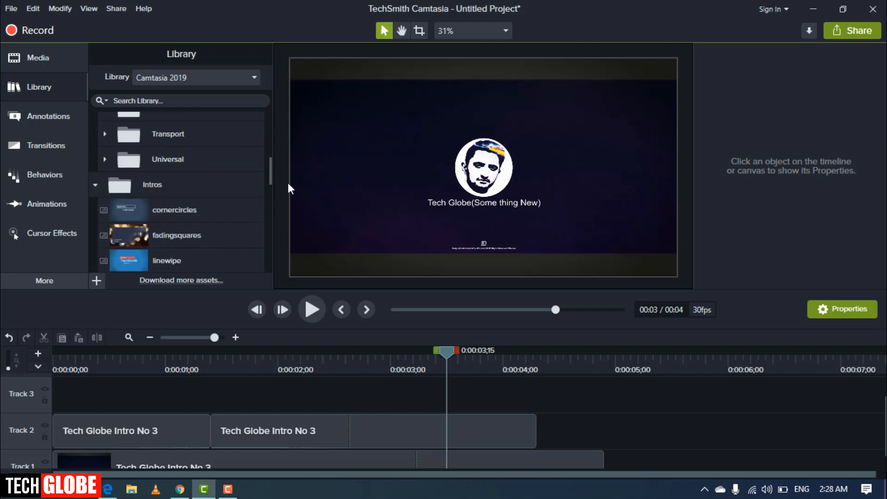
{"action": "scroll", "coordinate": [270, 190], "scroll_direction": "down", "scroll_amount": 3}
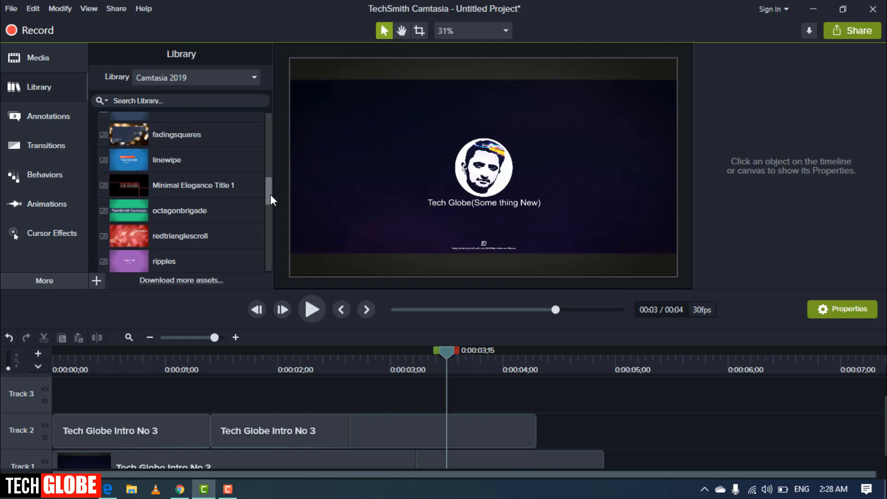
- Place the cornercircles intro from the library on Track 3 after the Track 2 clips and preview the asset
{"action": "left_click_drag", "start_coordinate": [270, 195], "coordinate": [270, 186]}
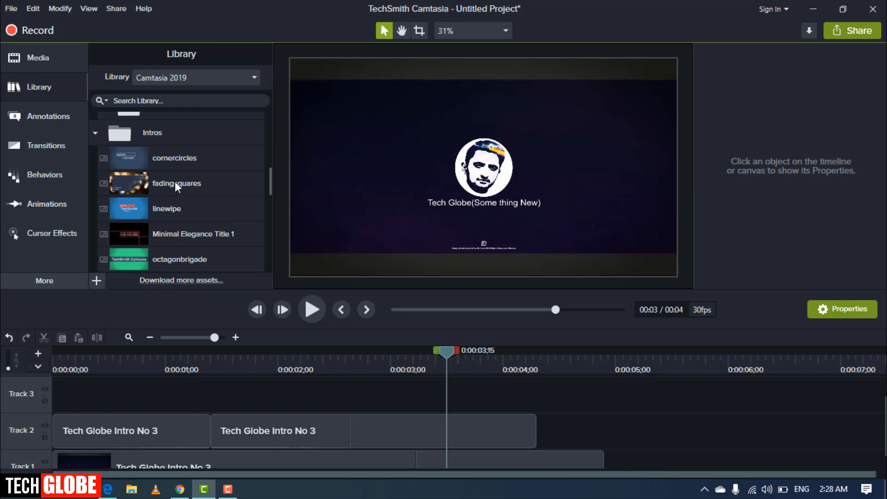
{"action": "left_click_drag", "start_coordinate": [165, 170], "coordinate": [543, 401]}
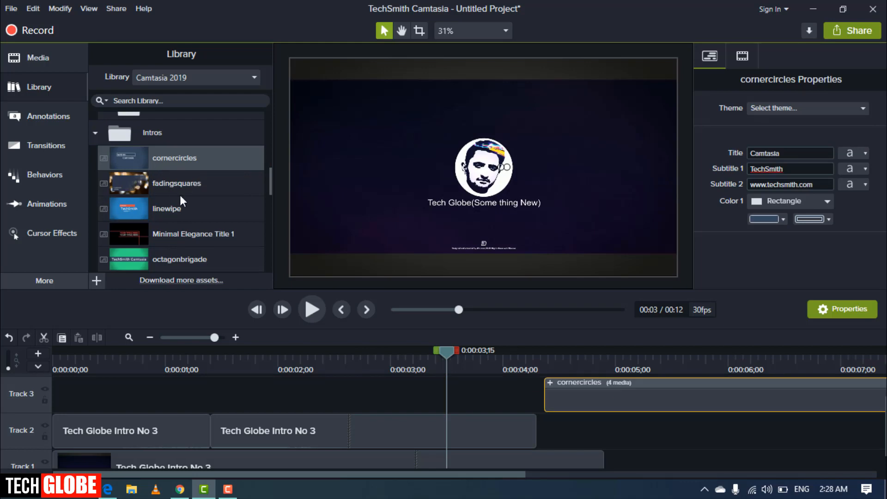
{"action": "double_click", "coordinate": [172, 168]}
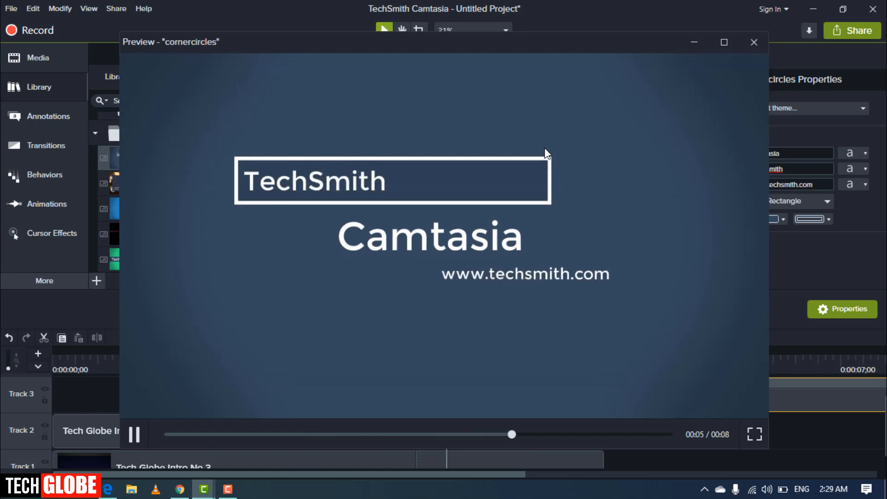
{"action": "left_click", "coordinate": [757, 40]}
- Move the cornercircles clip on Track 3 to start at 0:00:04;08 and play it back
{"action": "left_click_drag", "start_coordinate": [653, 408], "coordinate": [641, 406]}
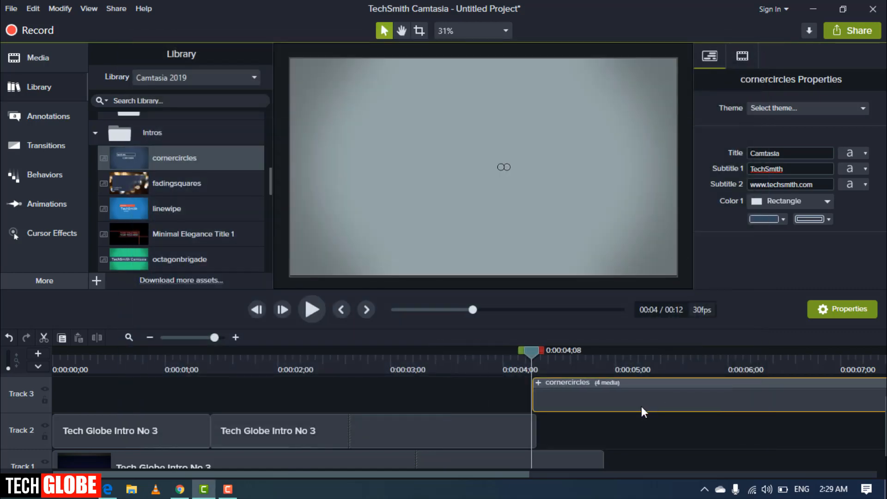
{"action": "left_click", "coordinate": [303, 302]}
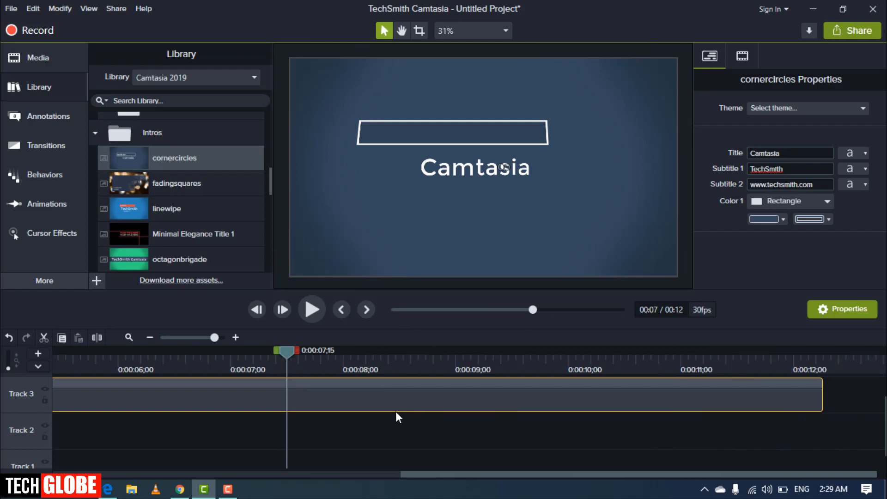
{"action": "scroll", "coordinate": [387, 411], "scroll_direction": "up", "scroll_amount": 1}
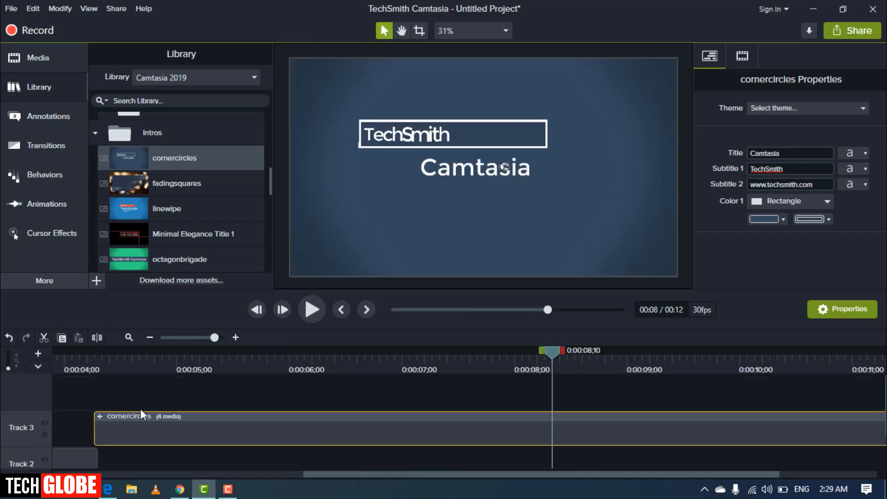
- Set the cornercircles text to fdgsdgrd for Subtitle 2, fgfdfgdf for Subtitle 1 and dfgfdgd for Title
{"action": "left_click", "coordinate": [795, 181]}
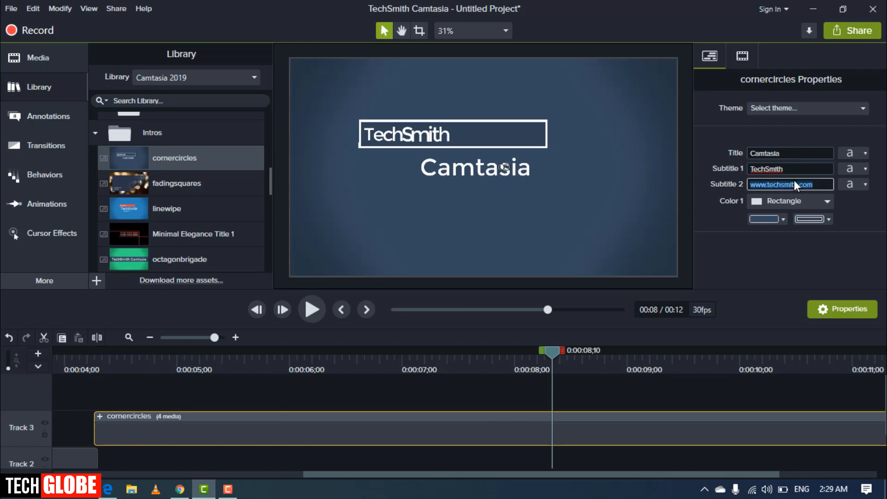
{"action": "type", "text": "fdgsdgrd"}
{"action": "left_click", "coordinate": [786, 169]}
{"action": "type", "text": "fgfdfgdf"}
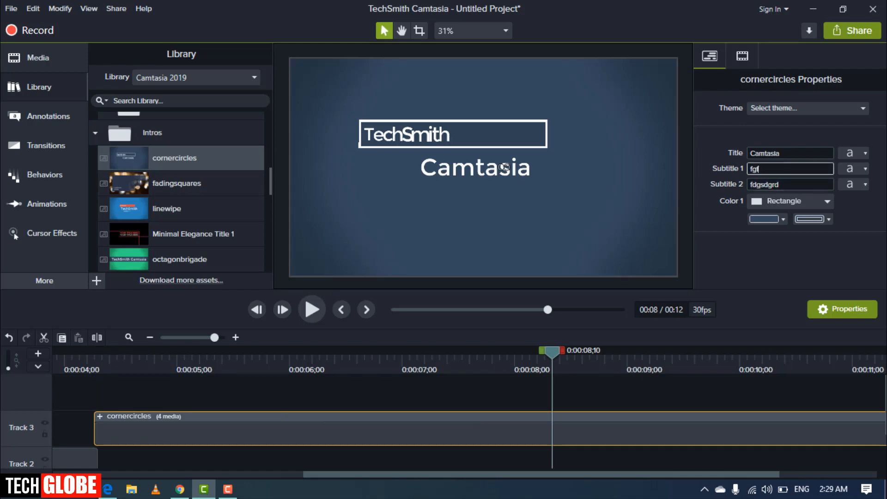
{"action": "left_click", "coordinate": [781, 155]}
{"action": "type", "text": "dfgfdgd"}
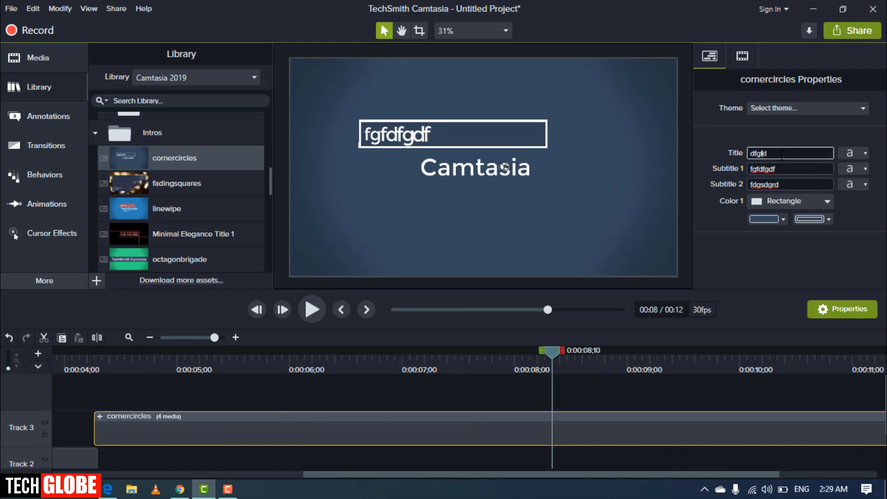
- Change the cornercircles Color 1 shape to Star and its fill colour to green
{"action": "left_click", "coordinate": [763, 202]}
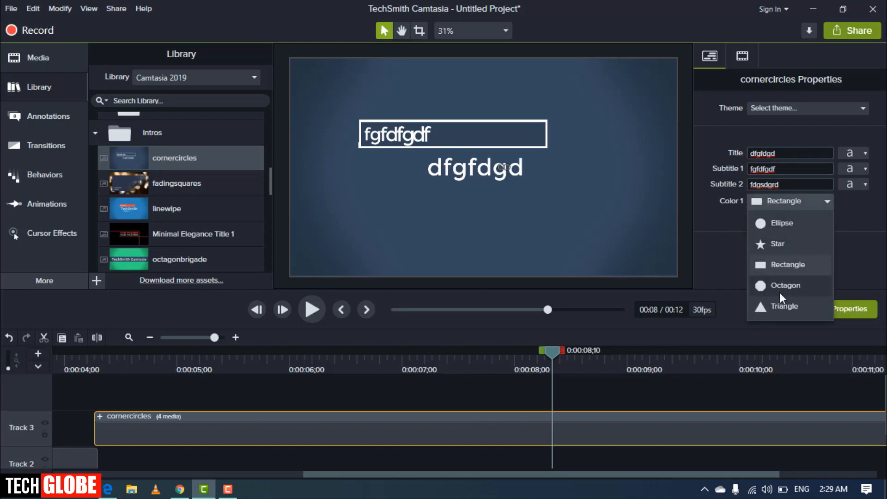
{"action": "left_click", "coordinate": [784, 245]}
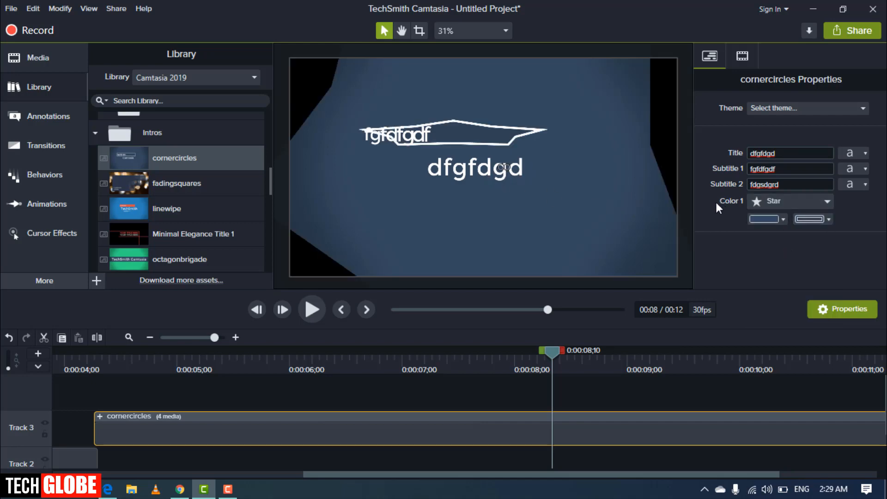
{"action": "left_click", "coordinate": [773, 221]}
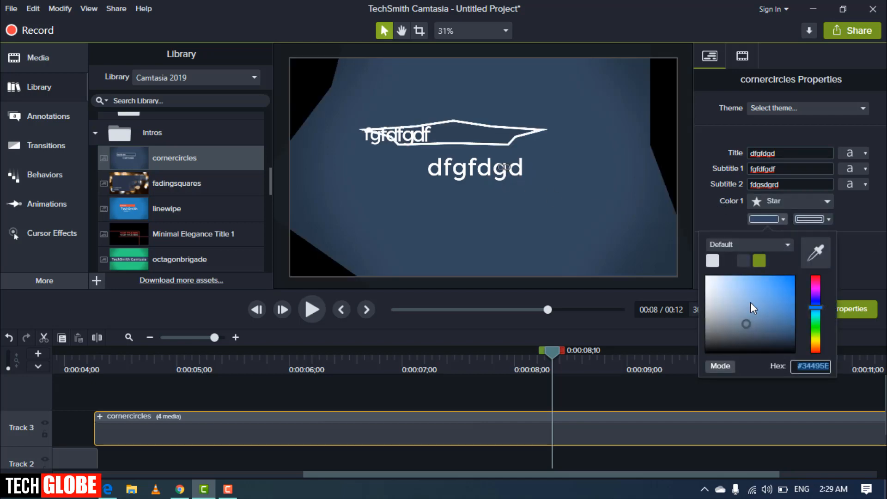
{"action": "left_click", "coordinate": [760, 259]}
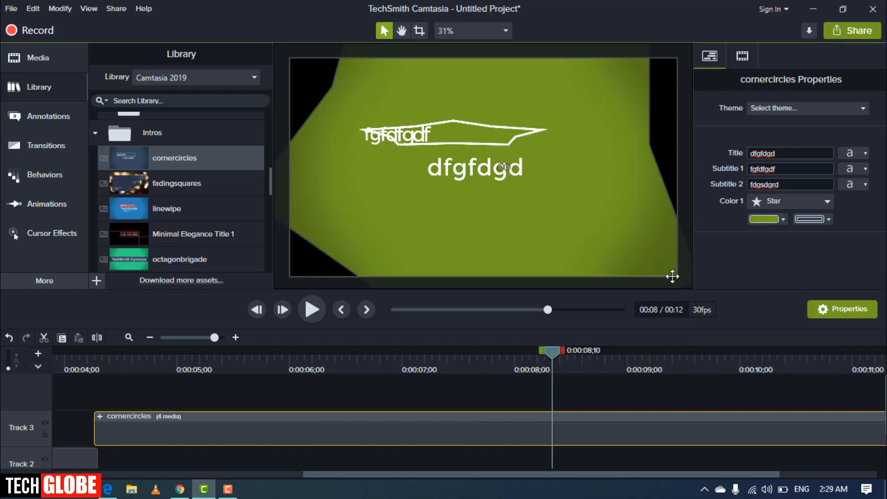
- Play back the edited cornercircles intro and delete it from Track 3
{"action": "left_click", "coordinate": [310, 311]}
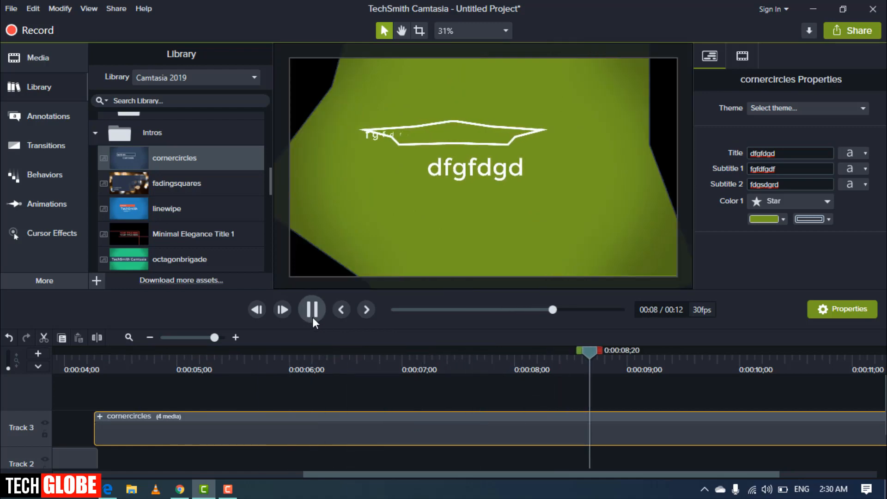
{"action": "right_click", "coordinate": [355, 424]}
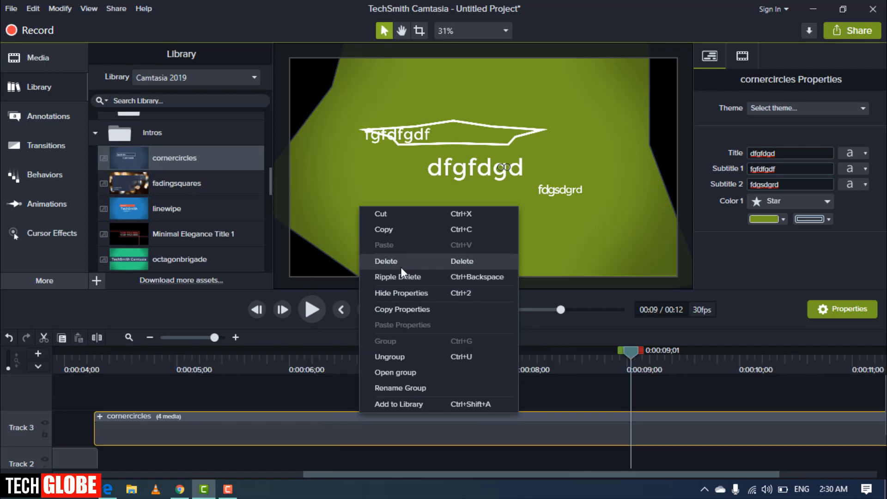
{"action": "left_click", "coordinate": [389, 260]}
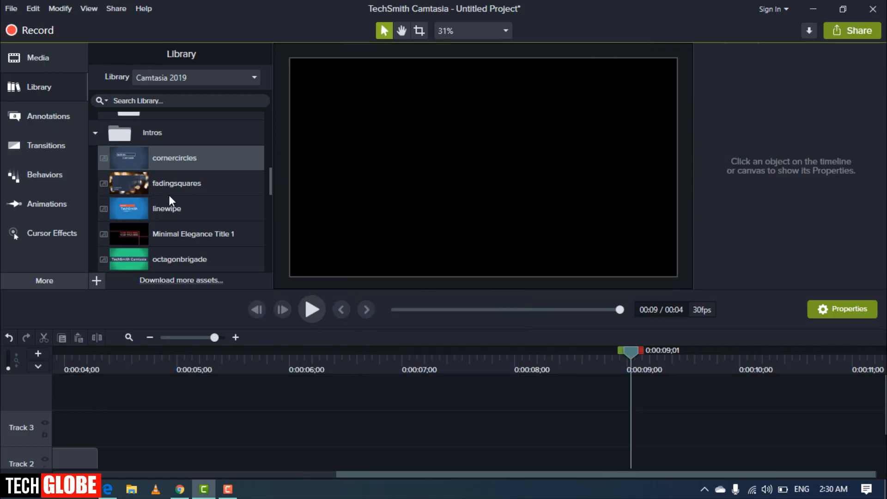
- Preview the Simple Bright Title 4 clip in the library's Intros folder
{"action": "scroll", "coordinate": [168, 195], "scroll_direction": "down", "scroll_amount": 3}
{"action": "scroll", "coordinate": [168, 195], "scroll_direction": "down", "scroll_amount": 3}
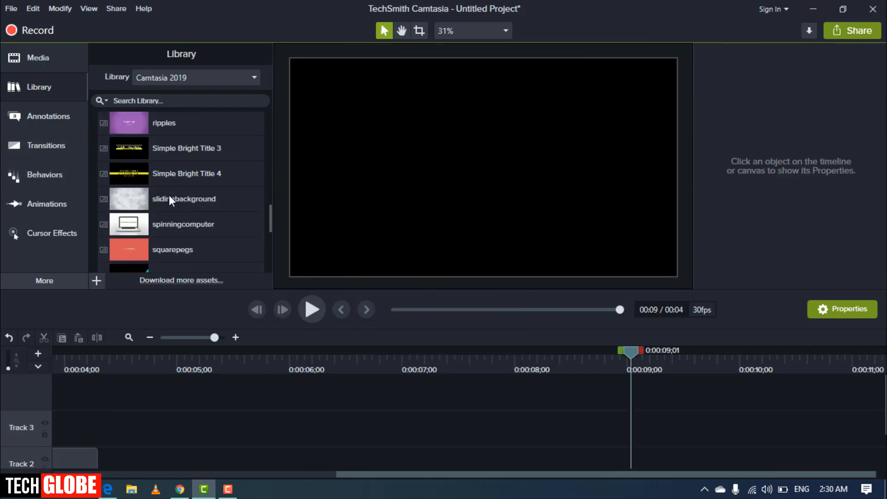
{"action": "double_click", "coordinate": [170, 170]}
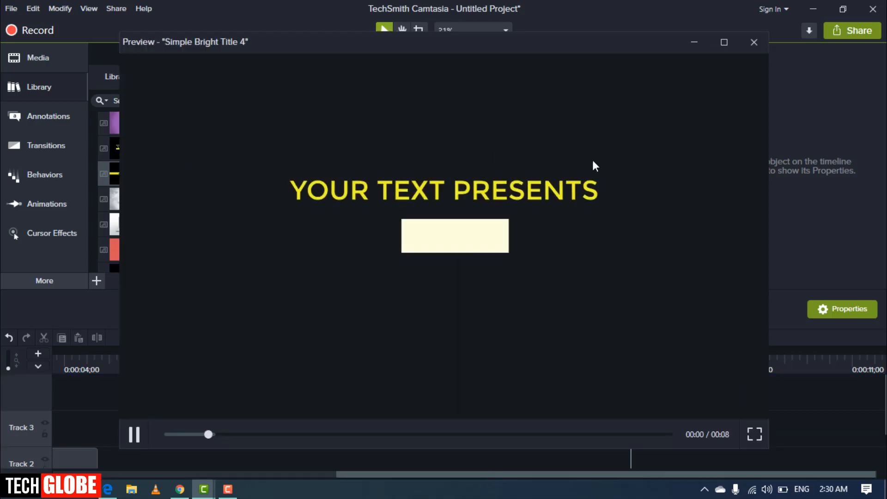
{"action": "left_click", "coordinate": [754, 42]}
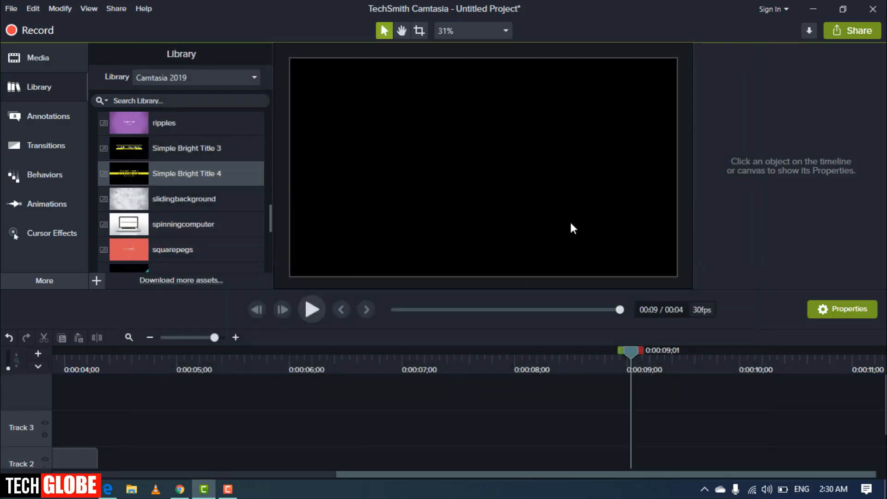
- Switch from the Intros folder to Lower Thirds and place the Assist asset on Track 3 at about 0:00:06;12
{"action": "scroll", "coordinate": [168, 248], "scroll_direction": "up", "scroll_amount": 10}
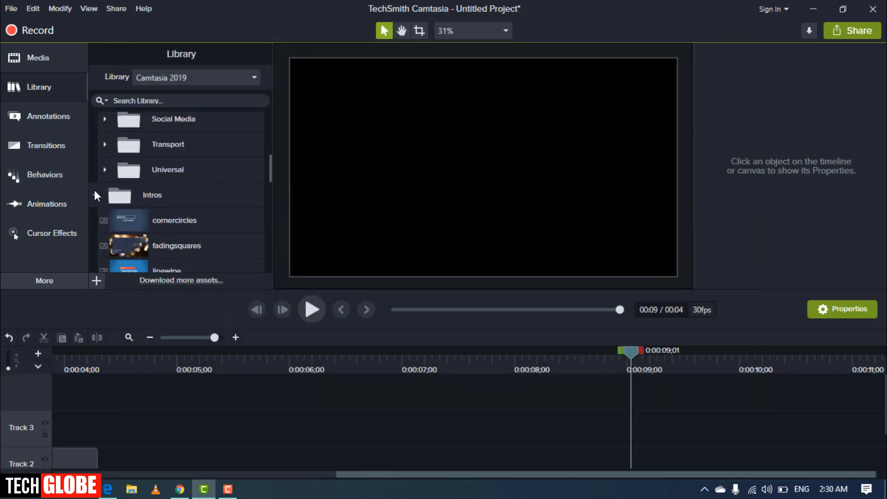
{"action": "left_click", "coordinate": [95, 196]}
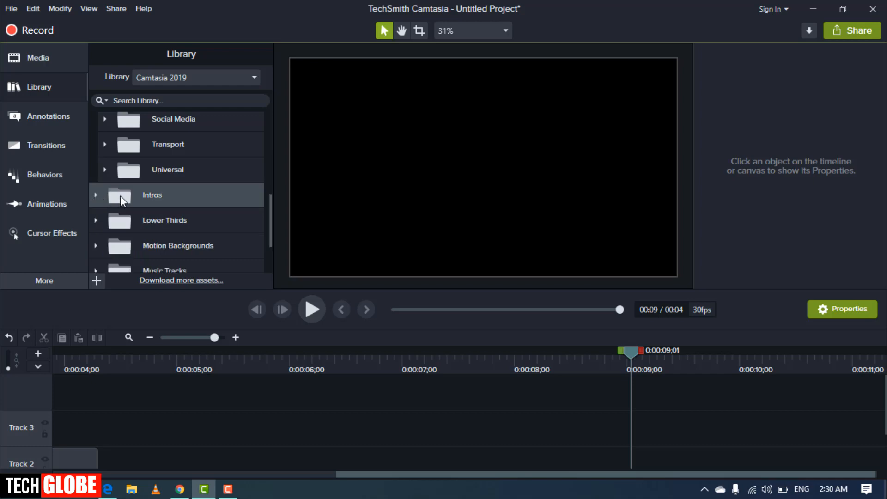
{"action": "scroll", "coordinate": [111, 192], "scroll_direction": "down", "scroll_amount": 1}
{"action": "left_click", "coordinate": [96, 190]}
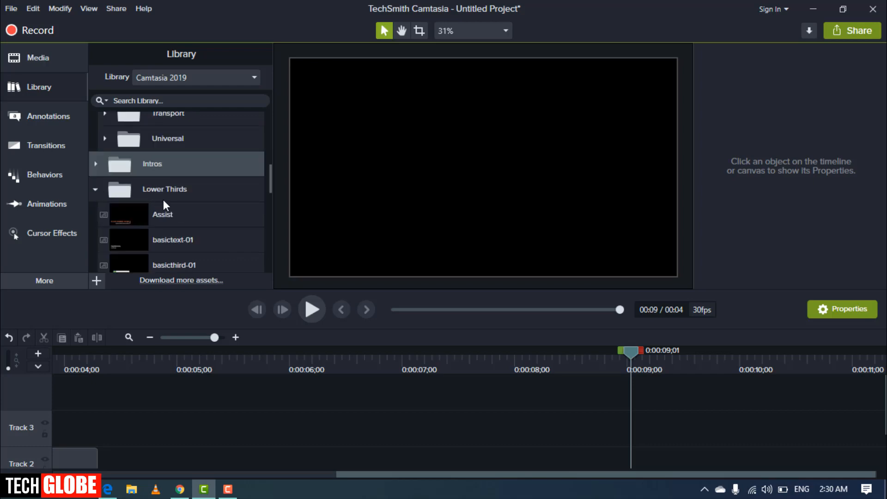
{"action": "left_click_drag", "start_coordinate": [170, 210], "coordinate": [334, 431]}
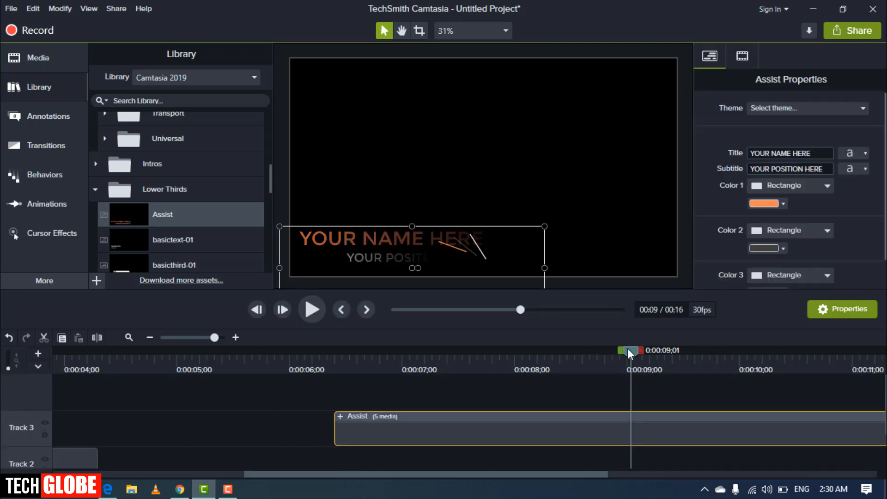
- Move the playhead to 0:00:06;16 and delete the Assist lower third from Track 3
{"action": "left_click_drag", "start_coordinate": [629, 350], "coordinate": [350, 392]}
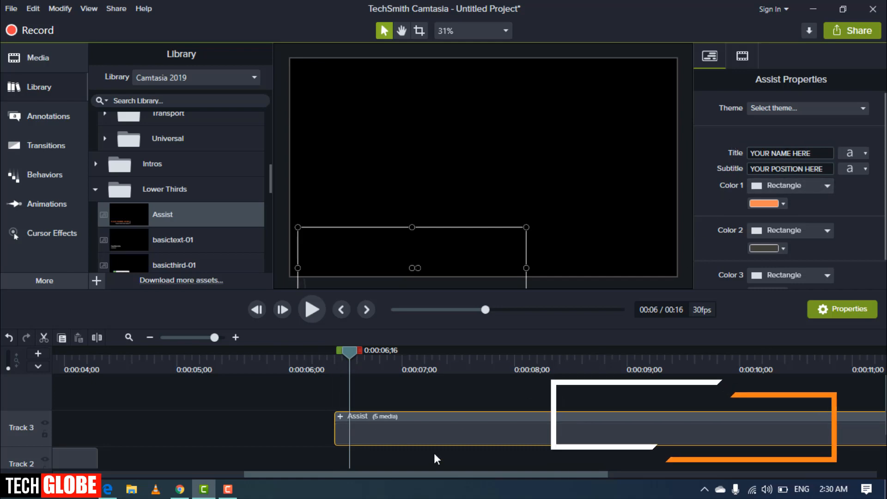
{"action": "right_click", "coordinate": [428, 439]}
{"action": "left_click", "coordinate": [453, 275]}
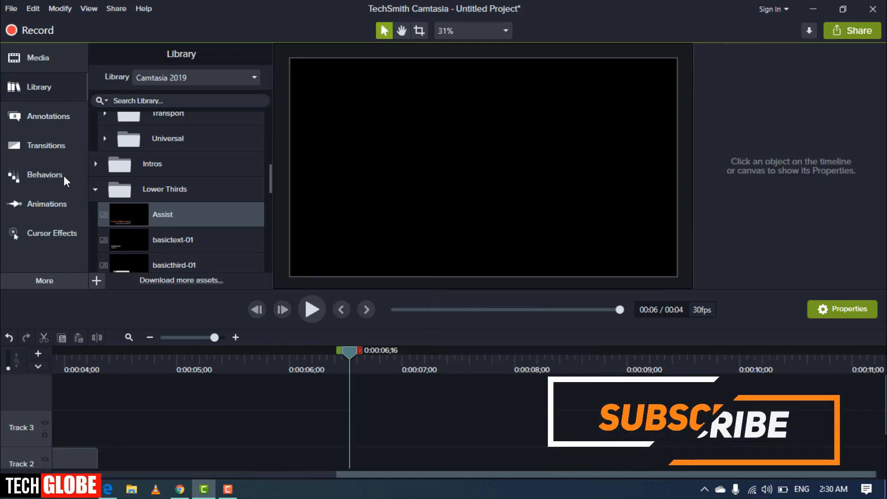
- Switch from the Lower Thirds folder to Motion Backgrounds and place classroomzoom on Track 3 at about 0:00:06;12
{"action": "left_click", "coordinate": [96, 193]}
{"action": "left_click", "coordinate": [94, 191]}
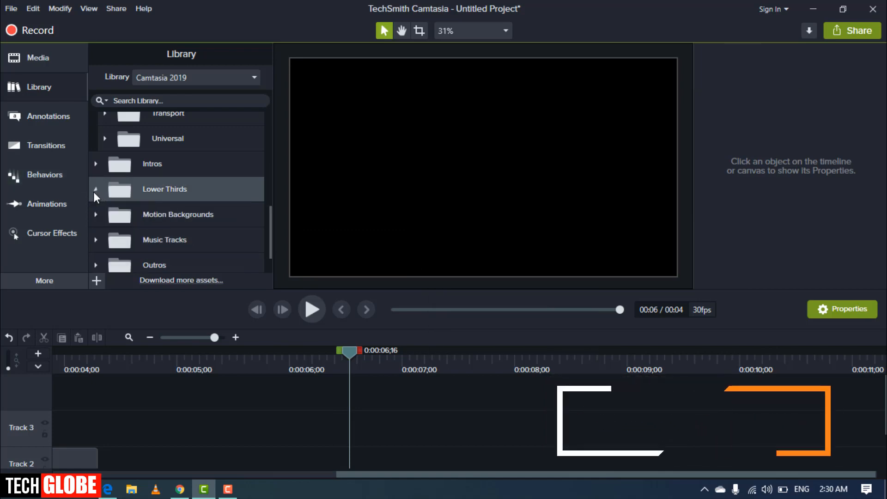
{"action": "scroll", "coordinate": [97, 195], "scroll_direction": "down", "scroll_amount": 1}
{"action": "left_click", "coordinate": [95, 184]}
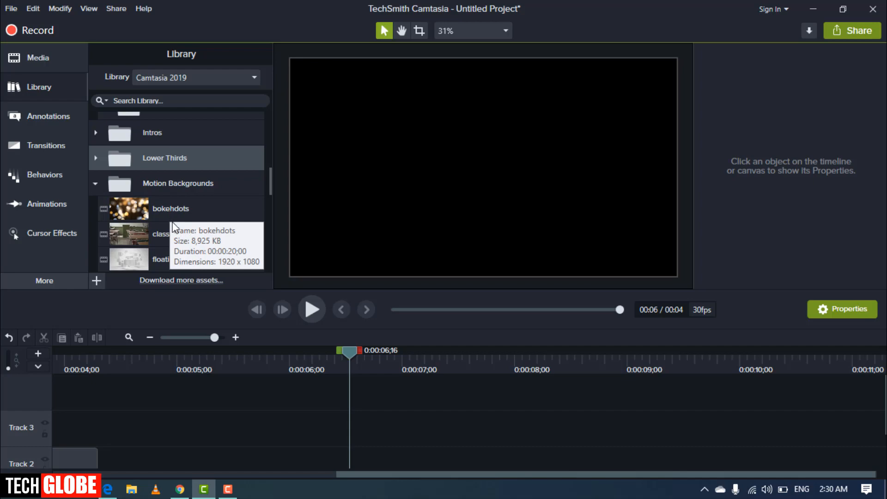
{"action": "left_click_drag", "start_coordinate": [175, 234], "coordinate": [334, 436]}
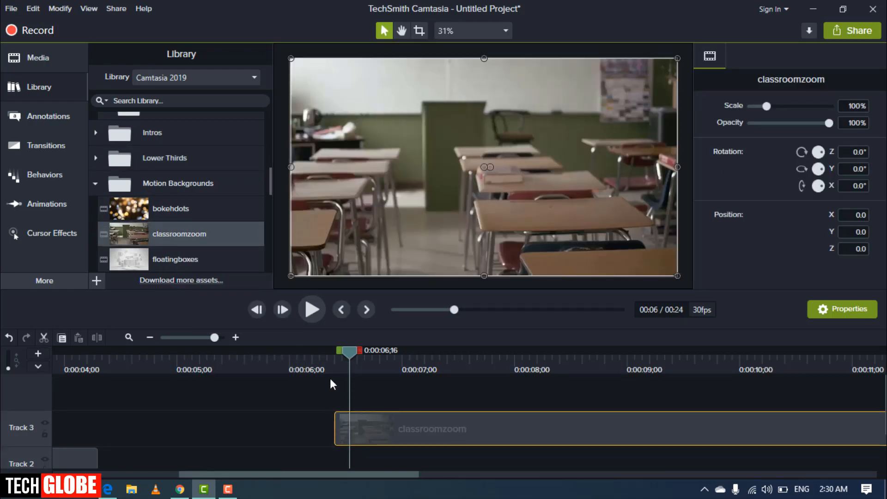
- Move the playhead to 0:00:06;13 and delete the classroomzoom background from Track 3
{"action": "left_click_drag", "start_coordinate": [345, 354], "coordinate": [334, 409]}
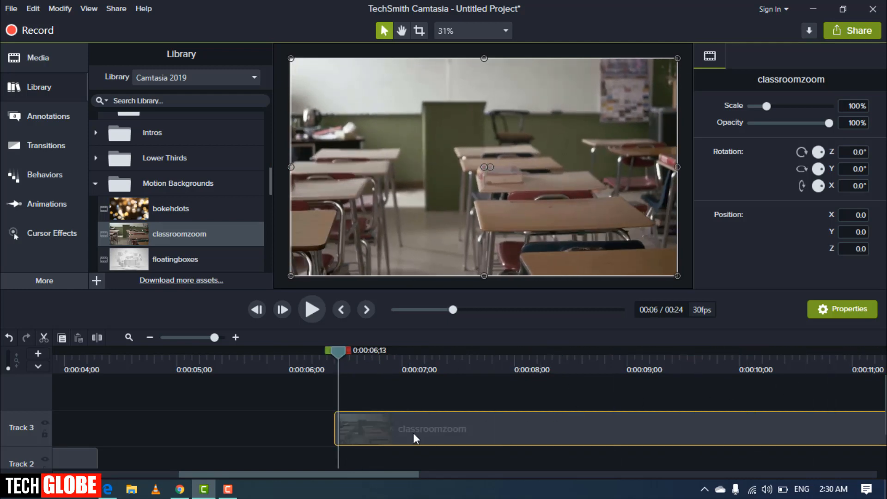
{"action": "right_click", "coordinate": [417, 437]}
{"action": "left_click", "coordinate": [456, 179]}
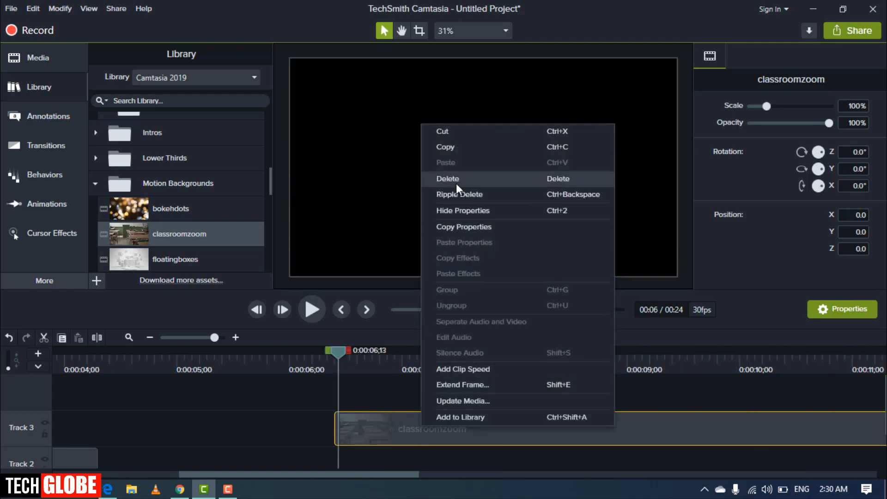
- Browse the Motion Backgrounds folder and preview the neonstocks clip
{"action": "scroll", "coordinate": [120, 234], "scroll_direction": "down", "scroll_amount": 2}
{"action": "scroll", "coordinate": [134, 238], "scroll_direction": "down", "scroll_amount": 1}
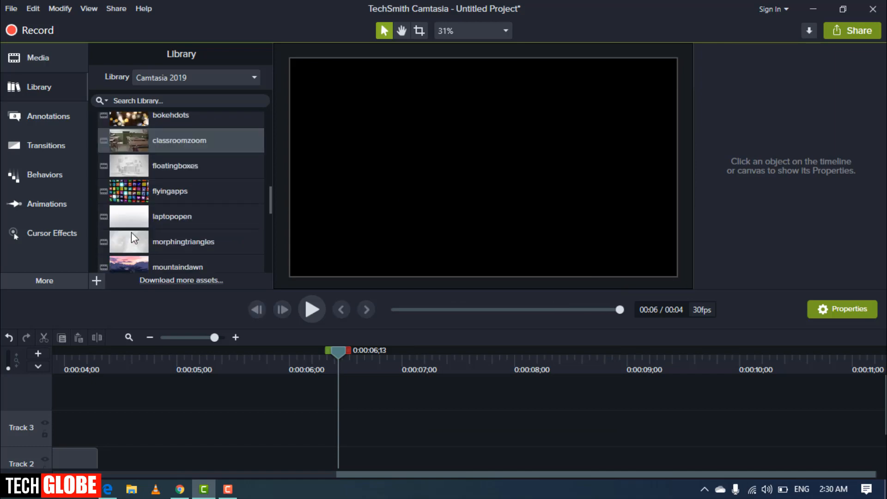
{"action": "scroll", "coordinate": [188, 197], "scroll_direction": "down", "scroll_amount": 2}
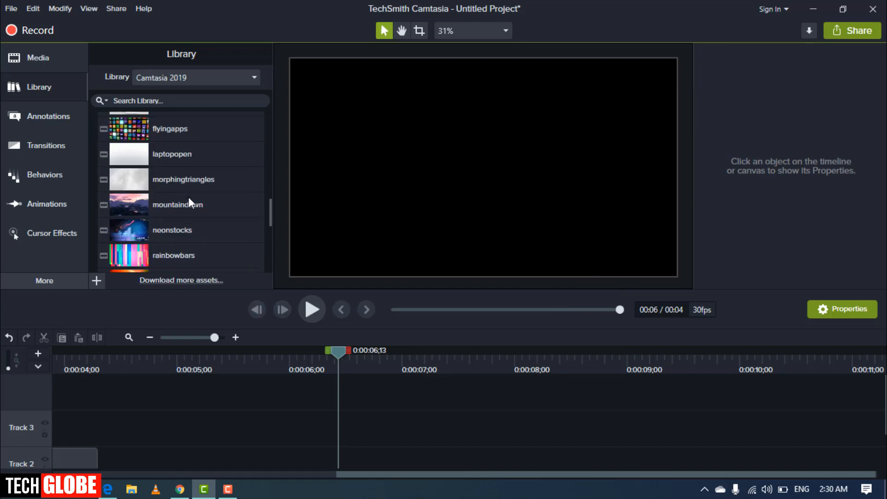
{"action": "double_click", "coordinate": [180, 226]}
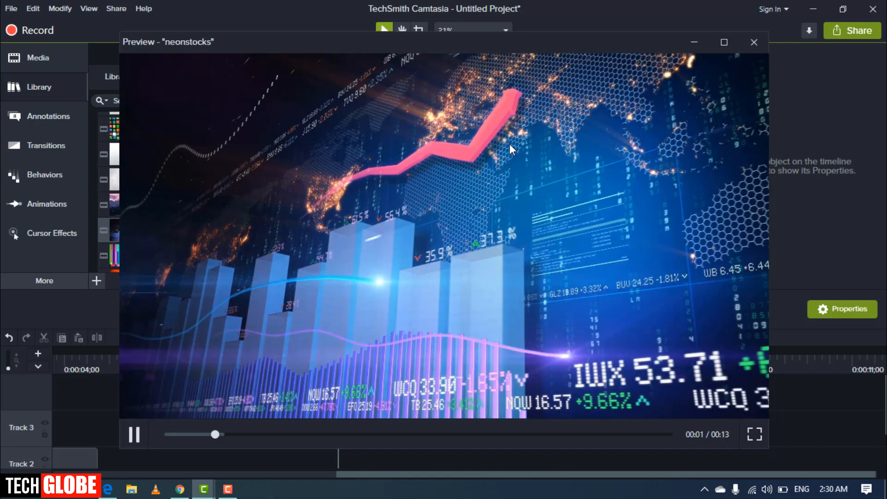
{"action": "left_click", "coordinate": [755, 42]}
- Collapse the Motion Backgrounds folder and expand the Music Tracks folder in the library
{"action": "scroll", "coordinate": [148, 207], "scroll_direction": "down", "scroll_amount": 2}
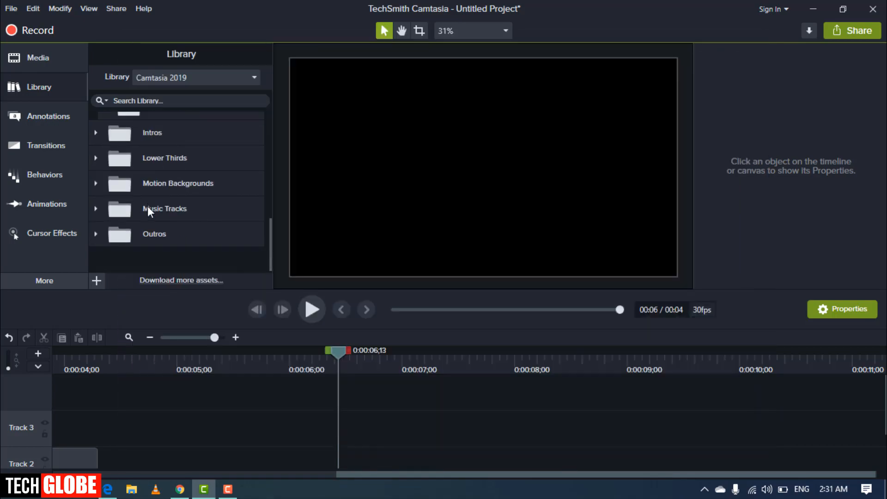
{"action": "left_click", "coordinate": [95, 210]}
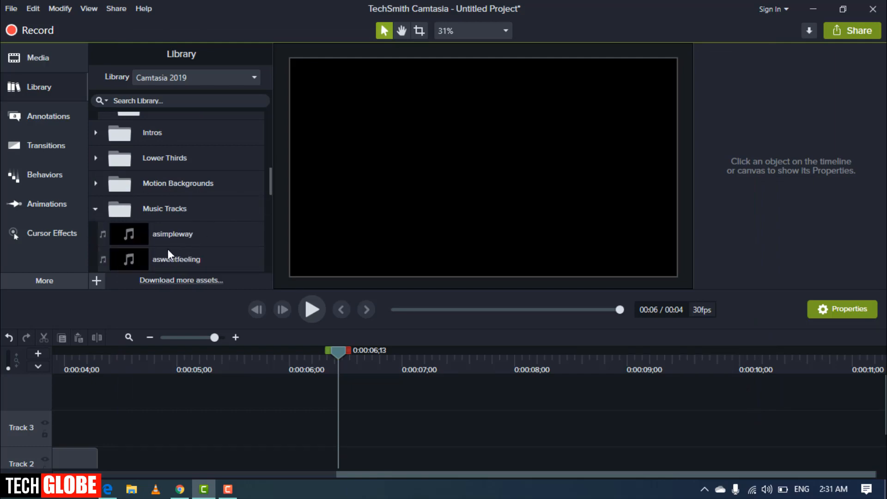
- Try the asimpleway music track on Track 3 at about 0:00:01 with its audio level lowered, and delete it
{"action": "left_click_drag", "start_coordinate": [169, 237], "coordinate": [85, 413]}
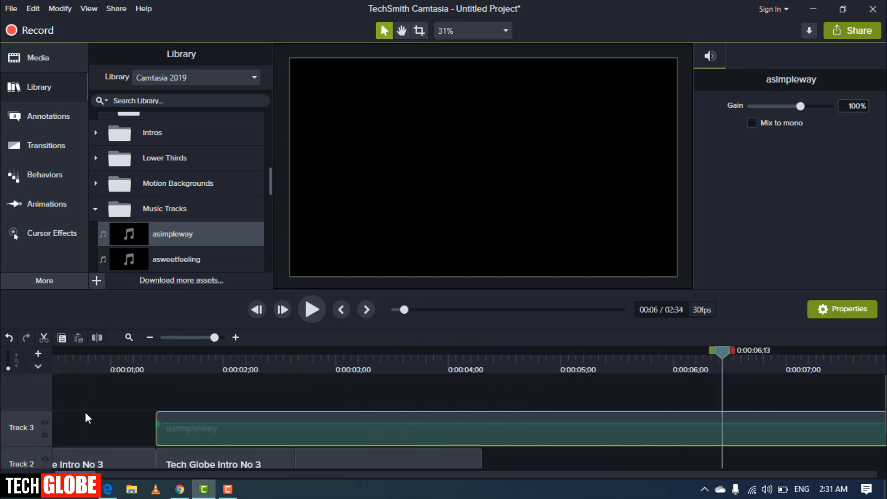
{"action": "mouse_move", "coordinate": [249, 423]}
{"action": "left_mouse_down"}
{"action": "mouse_move", "coordinate": [247, 440]}
{"action": "mouse_move", "coordinate": [248, 433]}
{"action": "left_mouse_up"}
{"action": "right_click", "coordinate": [249, 428]}
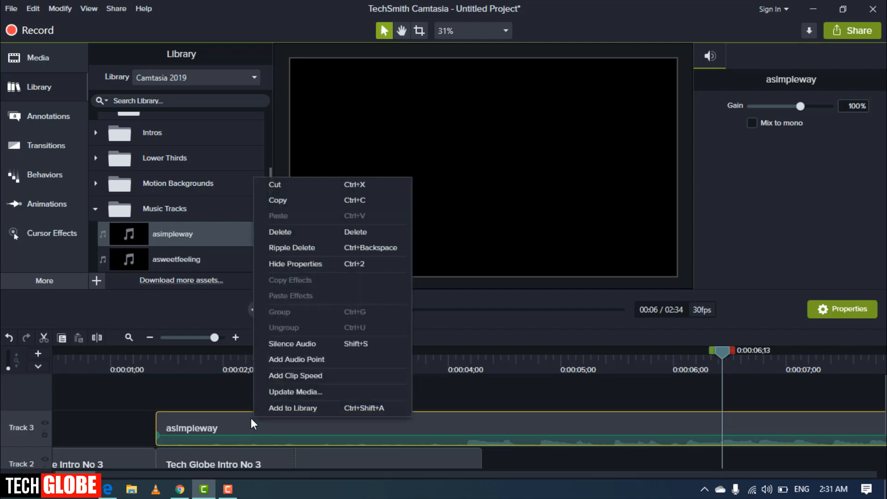
{"action": "left_click", "coordinate": [280, 231]}
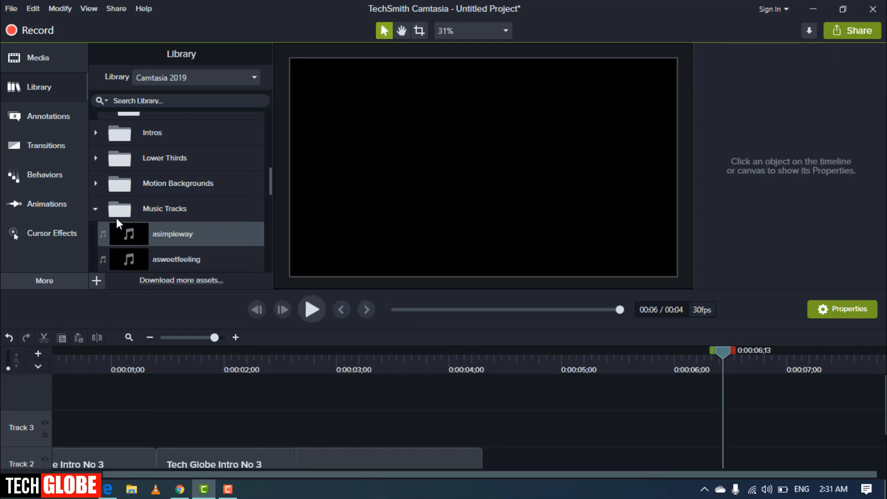
- Look through the library's Music Tracks and Outros folders, collapsing each one
{"action": "scroll", "coordinate": [143, 209], "scroll_direction": "down", "scroll_amount": 5}
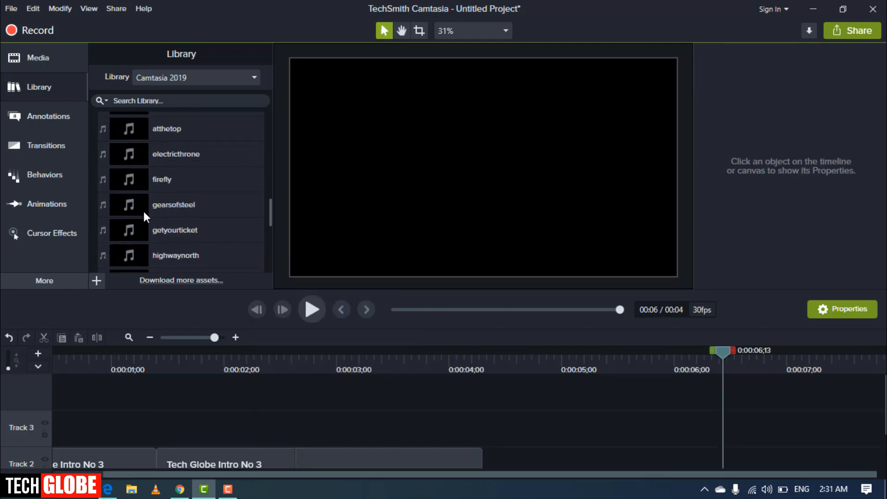
{"action": "scroll", "coordinate": [118, 203], "scroll_direction": "up", "scroll_amount": 4}
{"action": "left_click", "coordinate": [95, 176]}
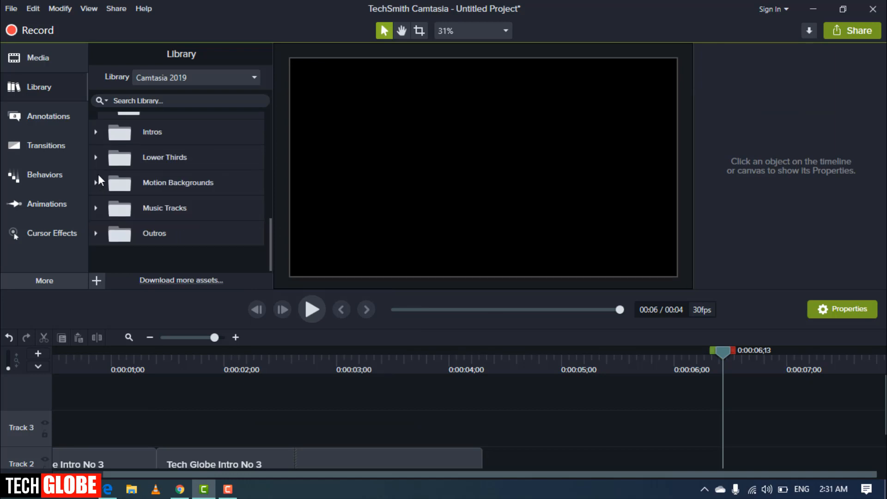
{"action": "left_click", "coordinate": [96, 233]}
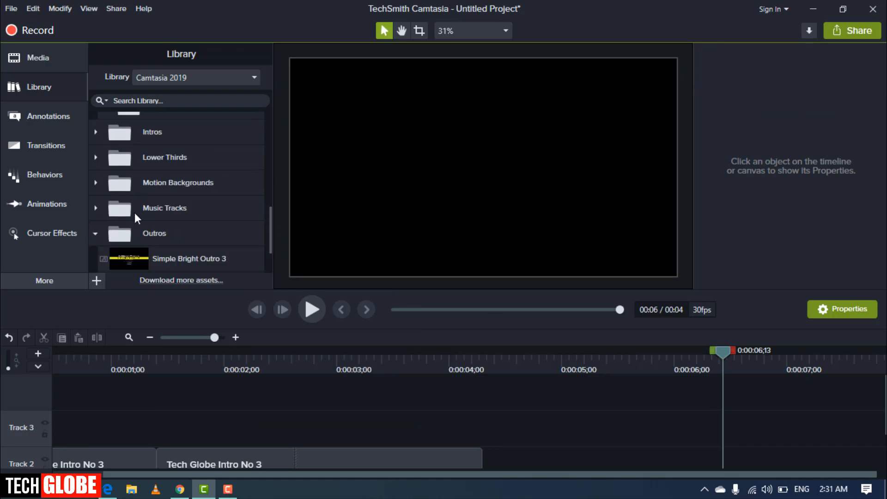
{"action": "scroll", "coordinate": [134, 213], "scroll_direction": "down", "scroll_amount": 2}
{"action": "left_click", "coordinate": [95, 183]}
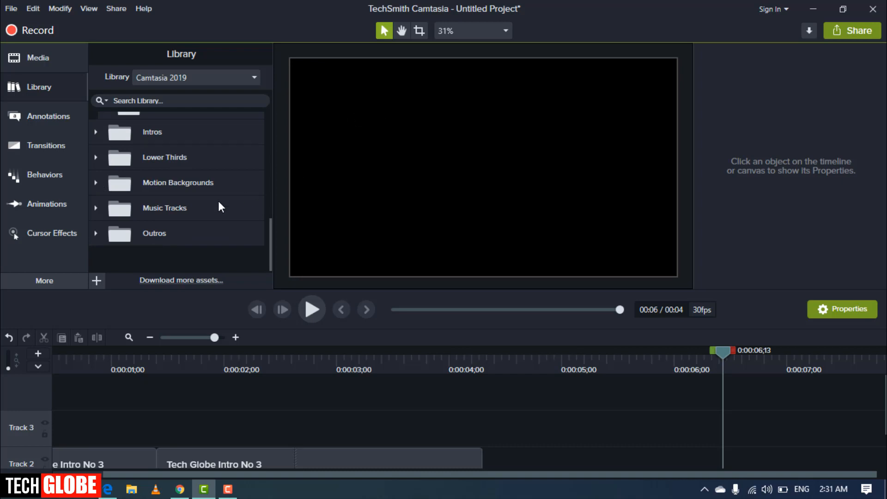
{"action": "scroll", "coordinate": [149, 163], "scroll_direction": "up", "scroll_amount": 2}
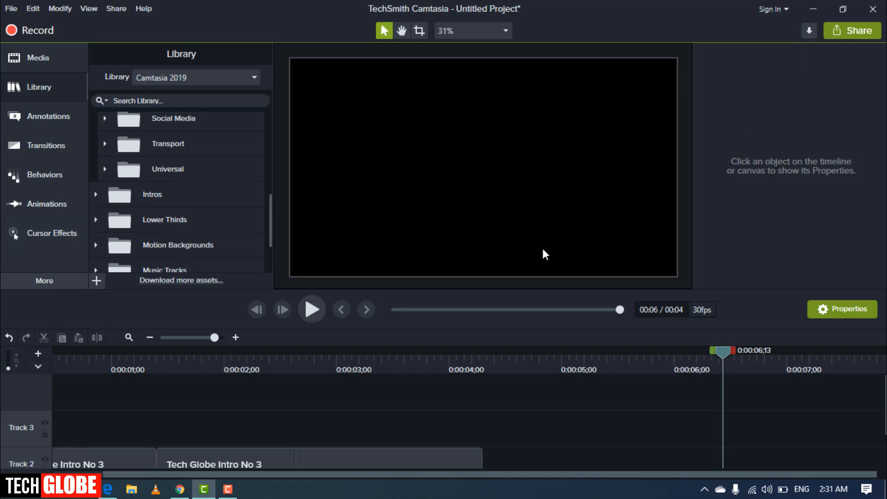
- Switch to Edge to browse the TechSmith Assets video categories and open Outros, and return to Camtasia
{"action": "left_click", "coordinate": [111, 491]}
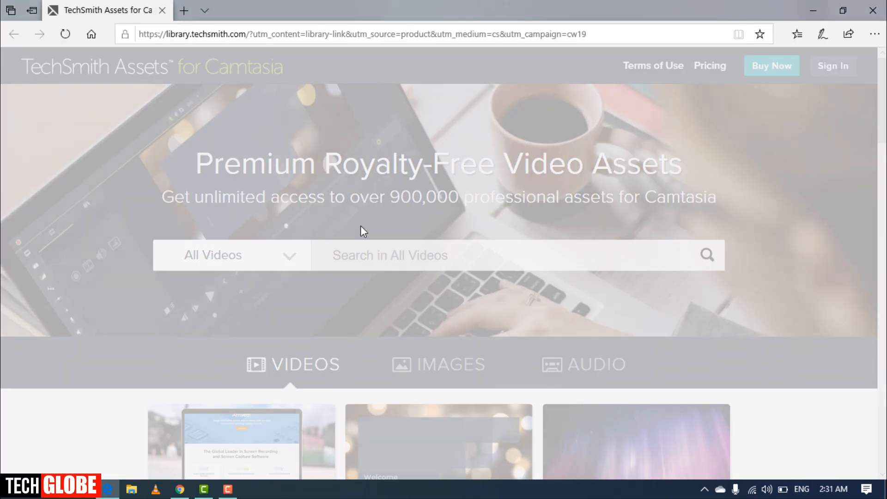
{"action": "scroll", "coordinate": [362, 238], "scroll_direction": "down", "scroll_amount": 3}
{"action": "scroll", "coordinate": [362, 241], "scroll_direction": "down", "scroll_amount": 4}
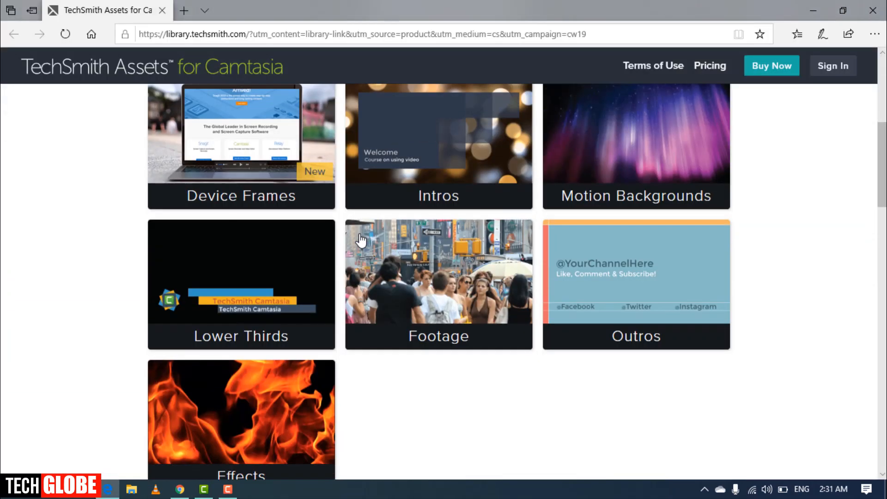
{"action": "scroll", "coordinate": [360, 238], "scroll_direction": "down", "scroll_amount": 5}
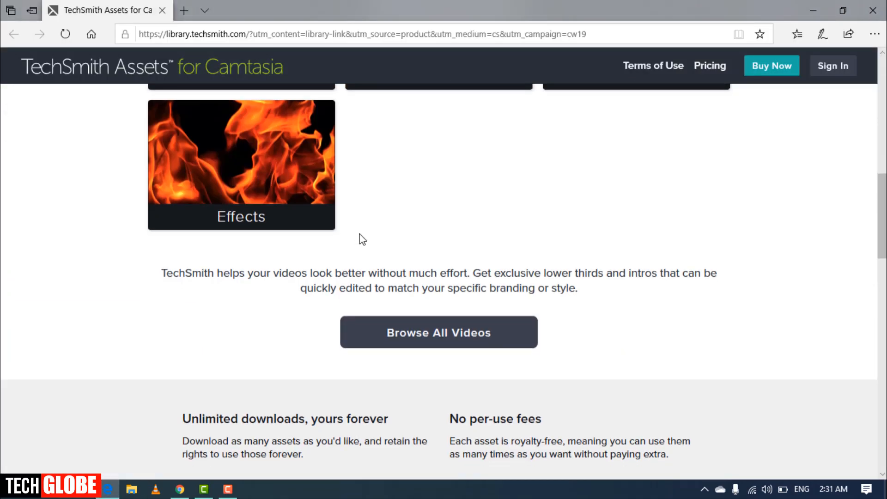
{"action": "scroll", "coordinate": [358, 238], "scroll_direction": "up", "scroll_amount": 12}
{"action": "scroll", "coordinate": [356, 237], "scroll_direction": "down", "scroll_amount": 5}
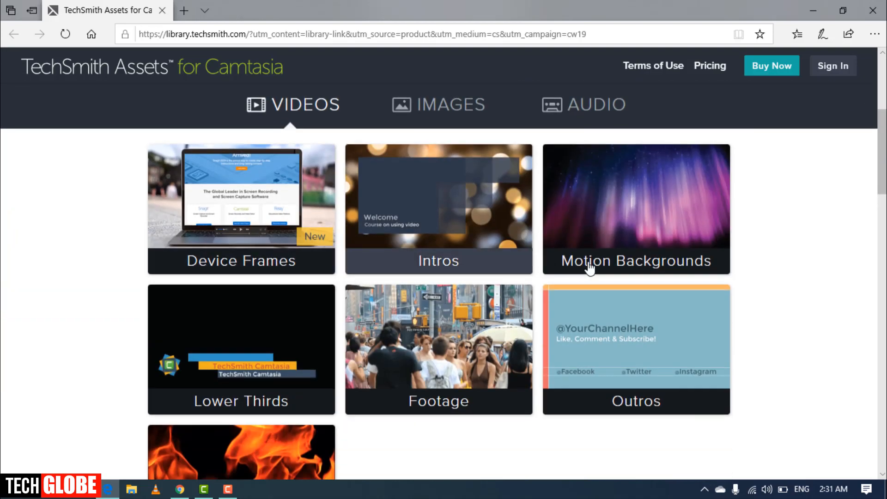
{"action": "left_click", "coordinate": [637, 401]}
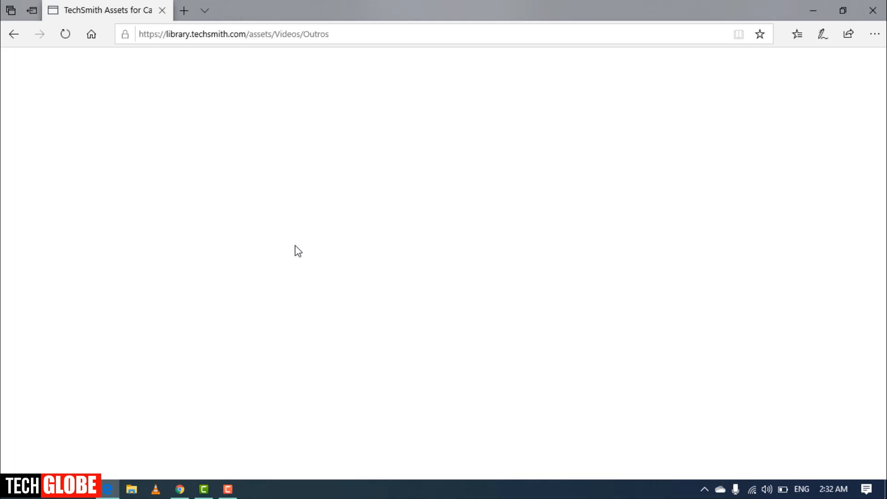
{"action": "left_click", "coordinate": [207, 489]}
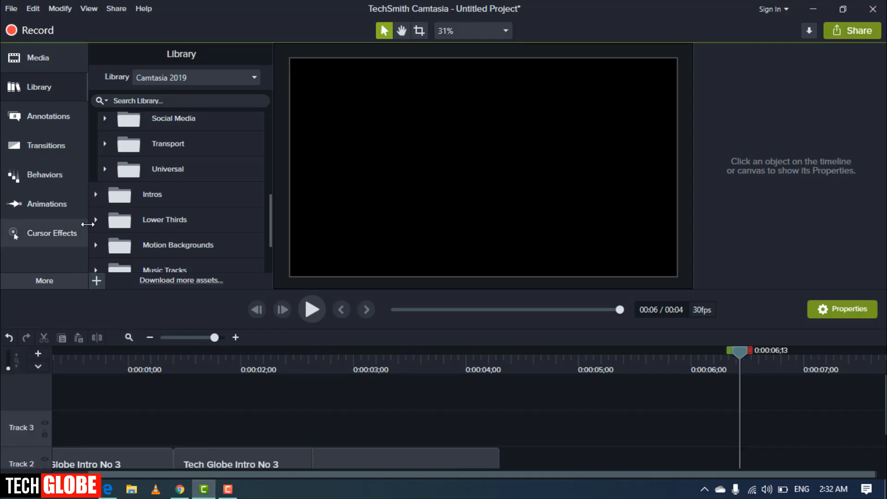
- Try the Basic white text rectangle callout on Track 3 at about 0:00:02;00, and delete it
{"action": "left_click", "coordinate": [35, 118]}
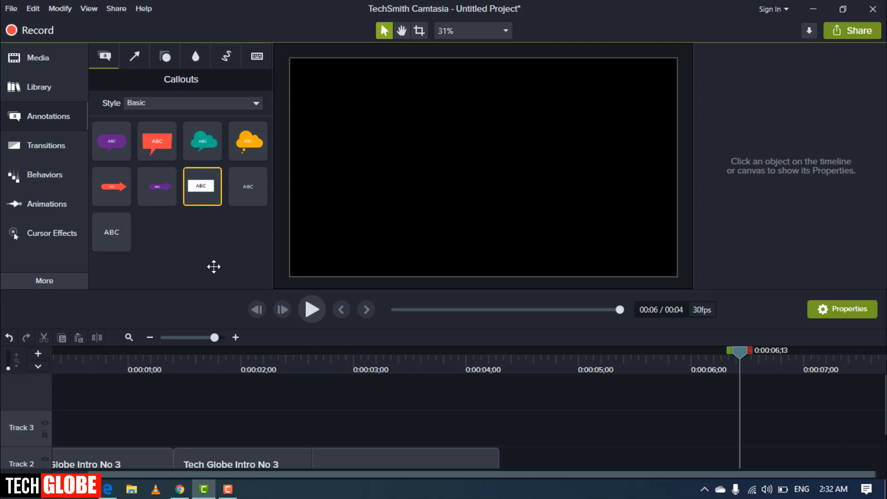
{"action": "left_click_drag", "start_coordinate": [213, 267], "coordinate": [240, 423]}
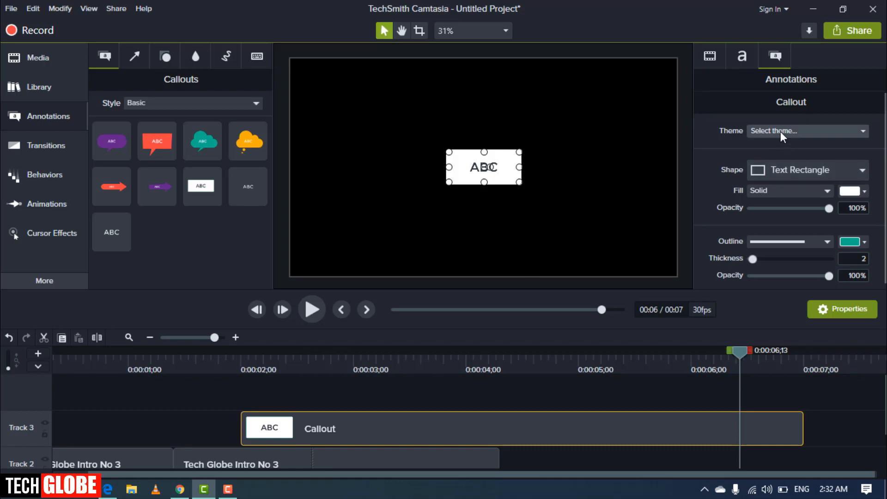
{"action": "right_click", "coordinate": [431, 436]}
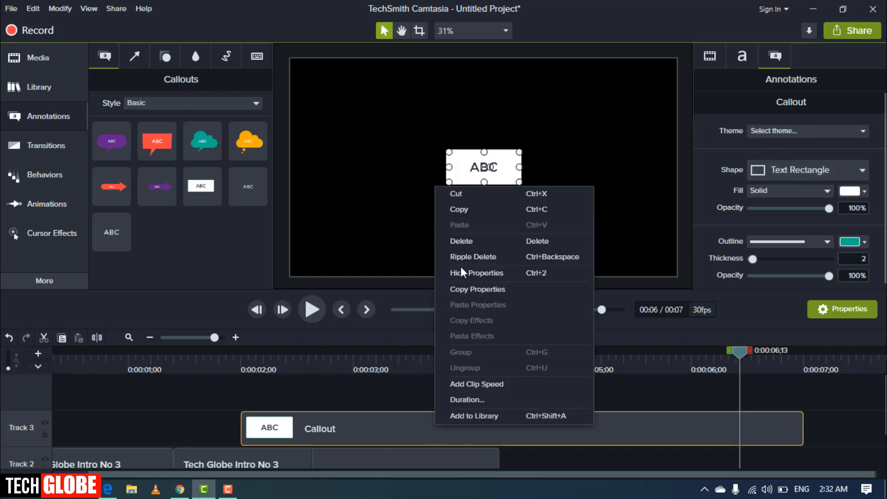
{"action": "left_click", "coordinate": [470, 245]}
- Look through the Arrows & Lines, Shapes, and Blur & Highlight annotation categories
{"action": "left_click", "coordinate": [132, 57]}
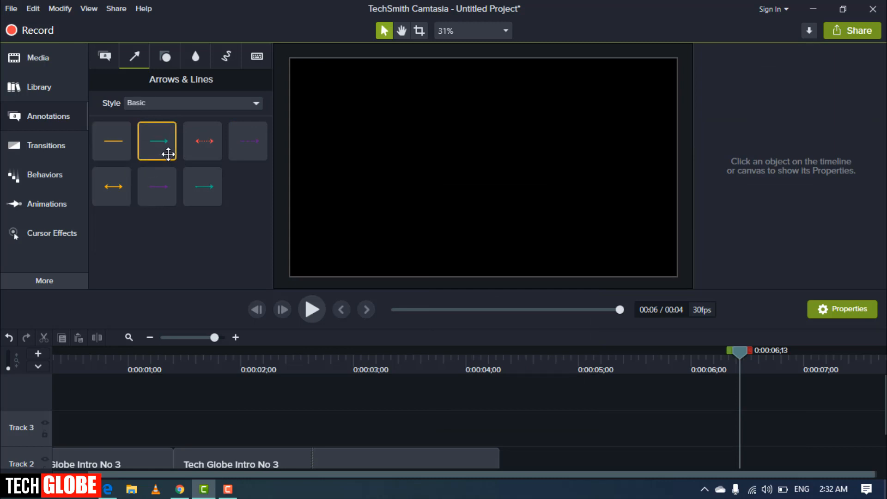
{"action": "left_click", "coordinate": [168, 57]}
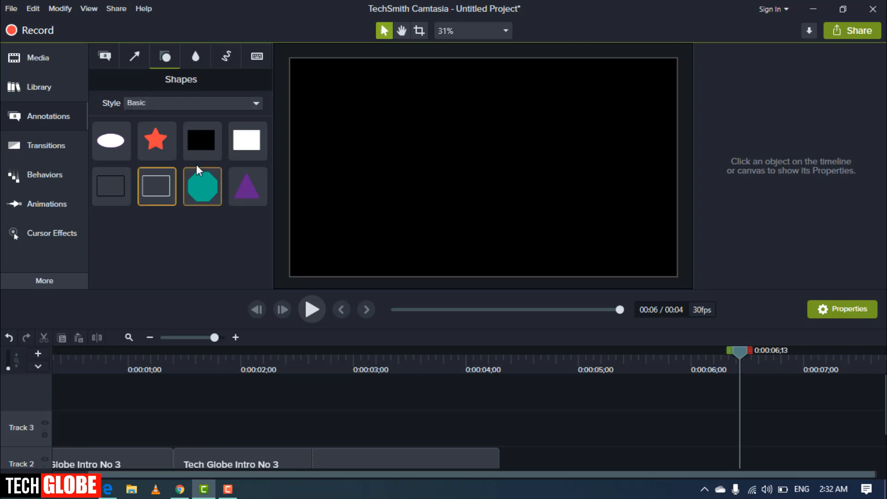
{"action": "left_click", "coordinate": [193, 62]}
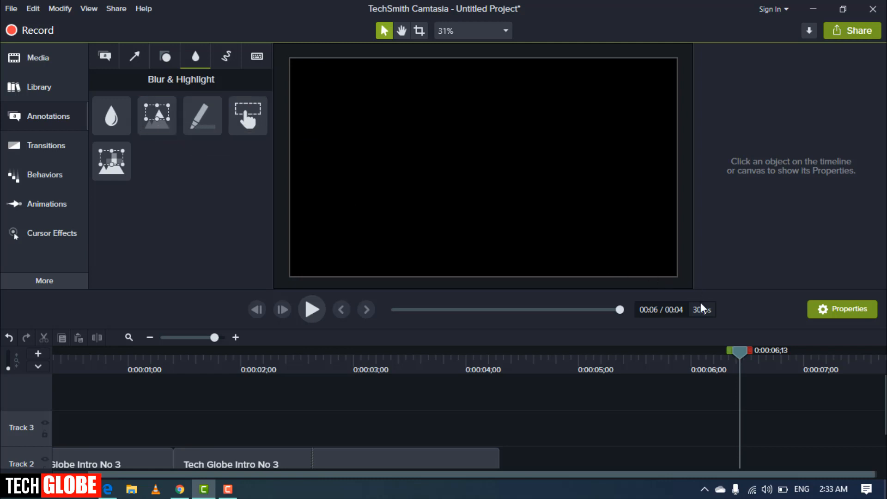
- Move the playhead to 0:00:01;21 and place a Spotlight annotation on Track 3 starting there
{"action": "left_click_drag", "start_coordinate": [733, 351], "coordinate": [251, 392]}
{"action": "left_click", "coordinate": [210, 406]}
{"action": "scroll", "coordinate": [210, 406], "scroll_direction": "down", "scroll_amount": 2}
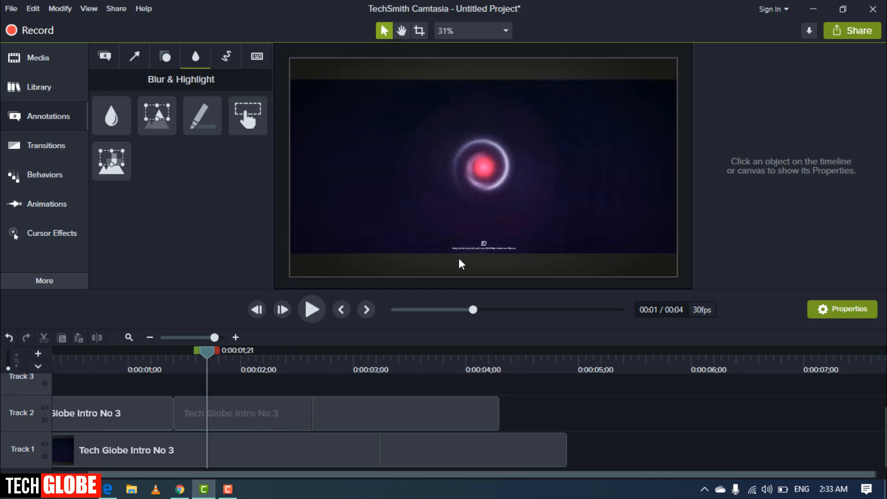
{"action": "left_click_drag", "start_coordinate": [171, 117], "coordinate": [215, 400]}
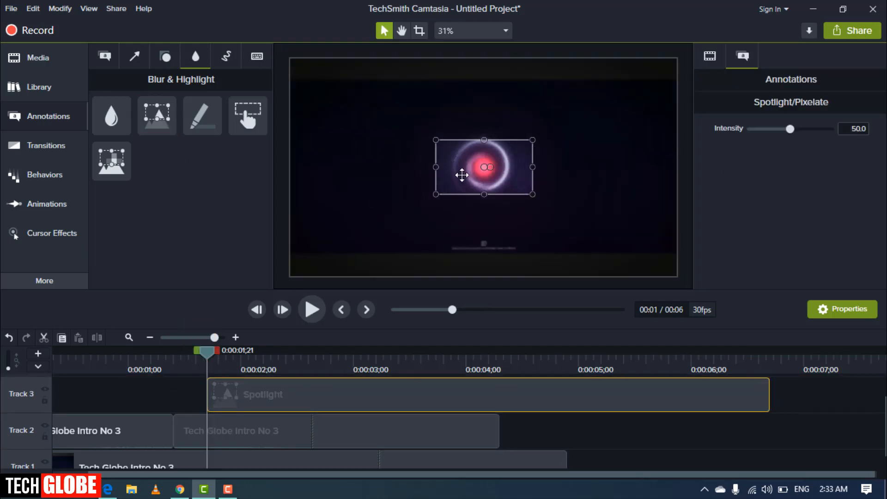
- Move the spotlight area over the small text at the bottom of the video frame and shrink it around the text
{"action": "left_click_drag", "start_coordinate": [459, 174], "coordinate": [471, 245]}
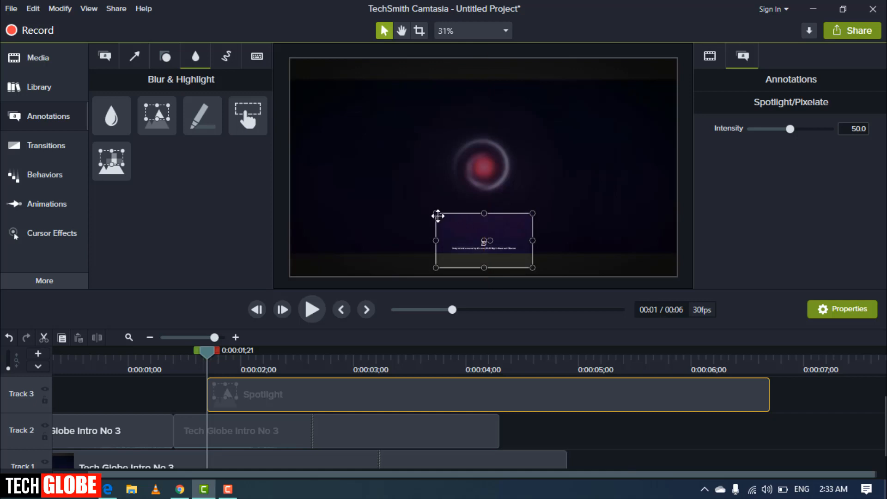
{"action": "left_click_drag", "start_coordinate": [436, 214], "coordinate": [461, 244]}
{"action": "left_click_drag", "start_coordinate": [462, 249], "coordinate": [460, 250]}
- Preview the spotlight effect in playback and delete the Spotlight clip from Track 3
{"action": "left_click", "coordinate": [312, 310]}
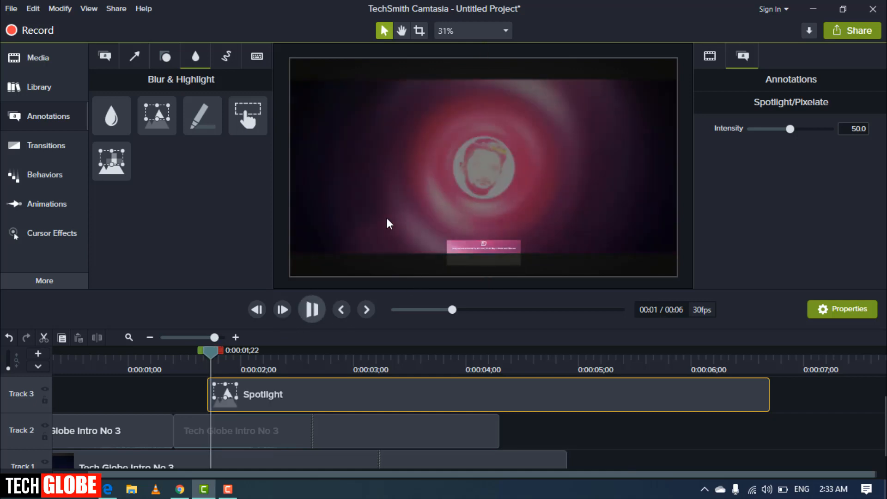
{"action": "left_click", "coordinate": [321, 310]}
{"action": "right_click", "coordinate": [331, 393]}
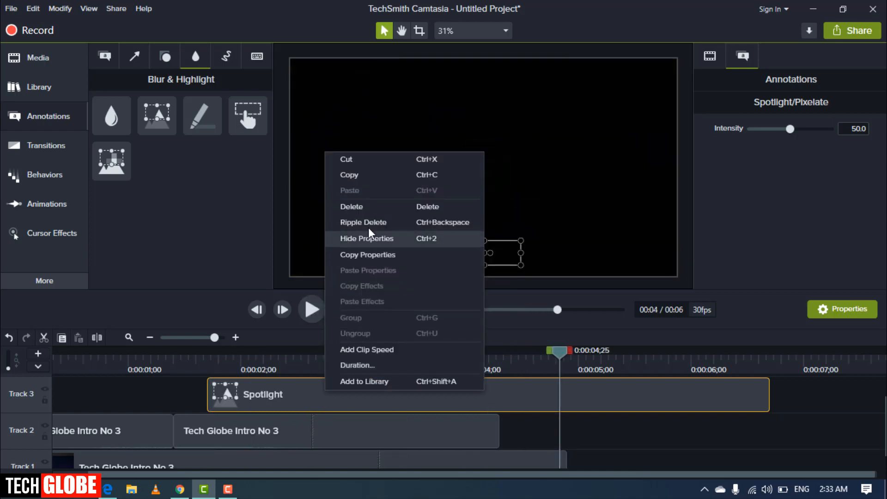
{"action": "left_click", "coordinate": [329, 206]}
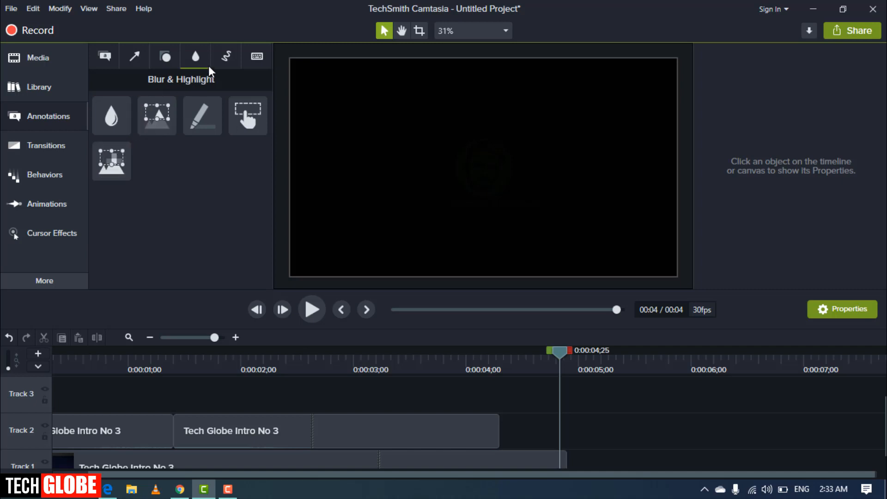
- Place the check mark Sketch Motion on Track 3 at about 0:00:03;08 and play the timeline briefly
{"action": "left_click", "coordinate": [224, 54]}
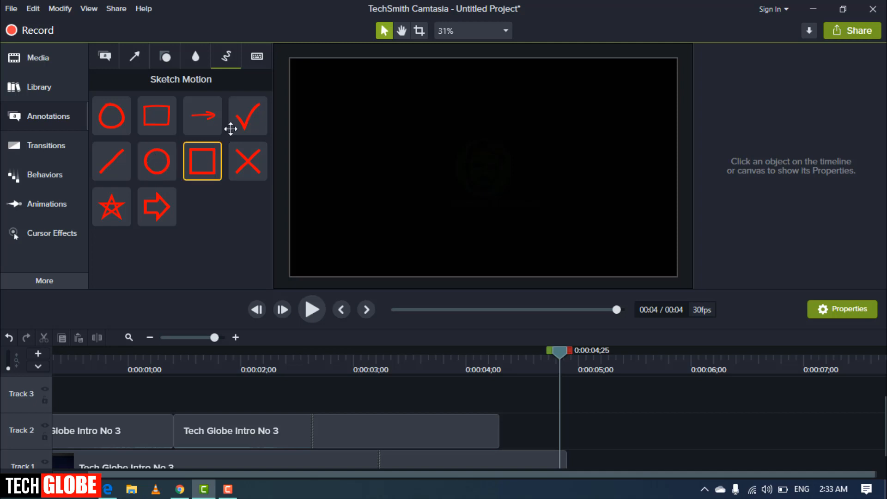
{"action": "mouse_move", "coordinate": [230, 129]}
{"action": "left_mouse_down"}
{"action": "mouse_move", "coordinate": [287, 264]}
{"action": "mouse_move", "coordinate": [384, 409]}
{"action": "left_mouse_up"}
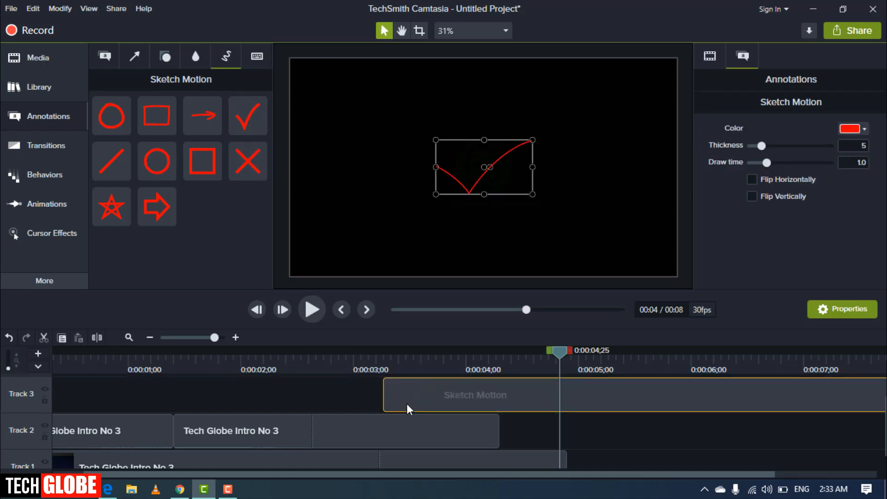
{"action": "left_click", "coordinate": [312, 315]}
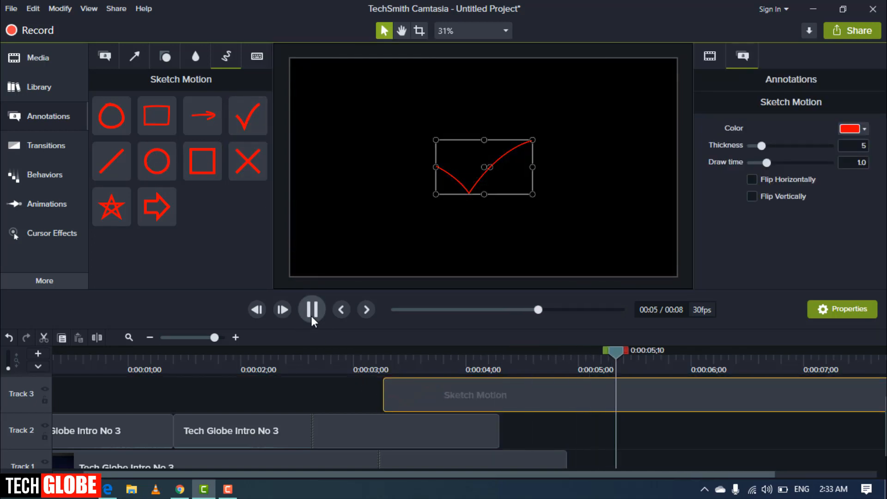
{"action": "left_click", "coordinate": [311, 316]}
- Preview the check mark's drawing animation from just before its start, and delete the Sketch Motion clip from Track 3
{"action": "key", "text": "comma"}
{"action": "key", "text": "comma"}
{"action": "key", "text": "comma"}
{"action": "key", "text": "comma"}
{"action": "key", "text": "comma"}
{"action": "key", "text": "comma"}
{"action": "key", "text": "comma"}
{"action": "key", "text": "comma"}
{"action": "key", "text": "comma"}
{"action": "key", "text": "comma"}
{"action": "key", "text": "comma"}
{"action": "key", "text": "comma"}
{"action": "key", "text": "comma"}
{"action": "key", "text": "comma"}
{"action": "key", "text": "comma"}
{"action": "key", "text": "comma"}
{"action": "key", "text": "comma"}
{"action": "key", "text": "comma"}
{"action": "key", "text": "comma"}
{"action": "key", "text": "comma"}
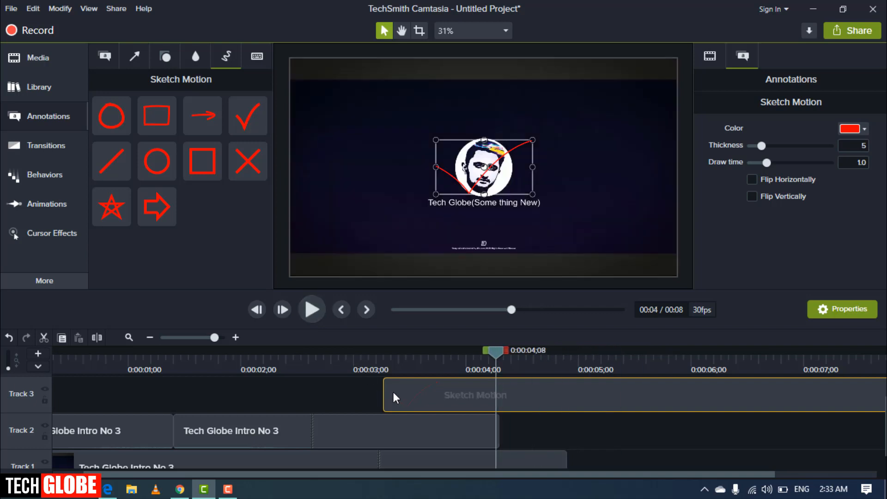
{"action": "left_click_drag", "start_coordinate": [492, 353], "coordinate": [369, 378]}
{"action": "left_click", "coordinate": [313, 310]}
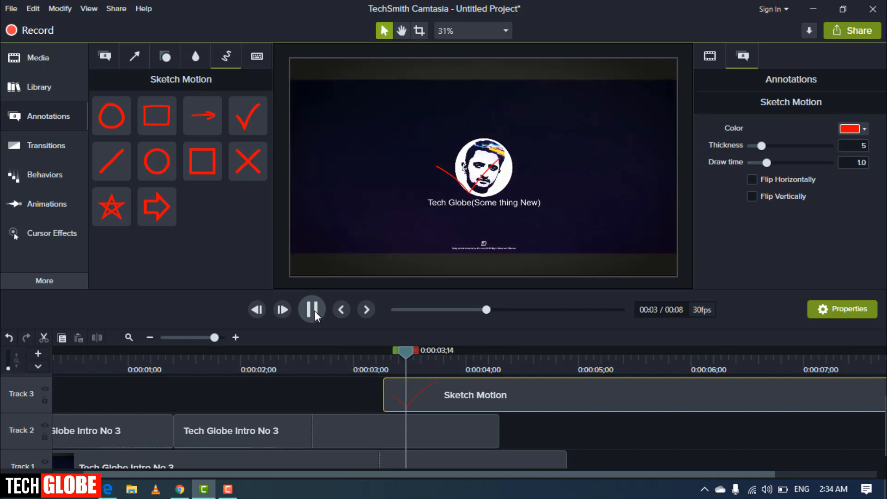
{"action": "key", "text": "space"}
{"action": "right_click", "coordinate": [399, 391]}
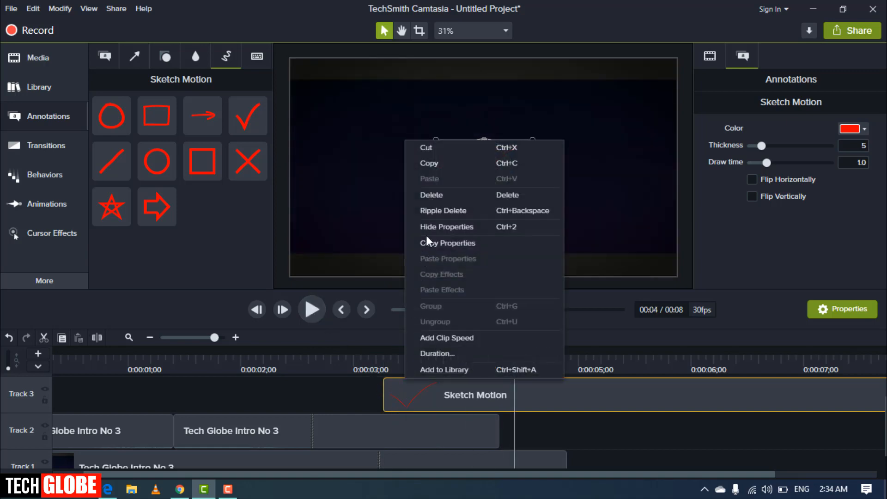
{"action": "left_click", "coordinate": [432, 196]}
- Place the second Ctrl+A keystroke callout style on Track 3, starting at the playhead at 0:00:04;13
{"action": "left_click", "coordinate": [257, 58]}
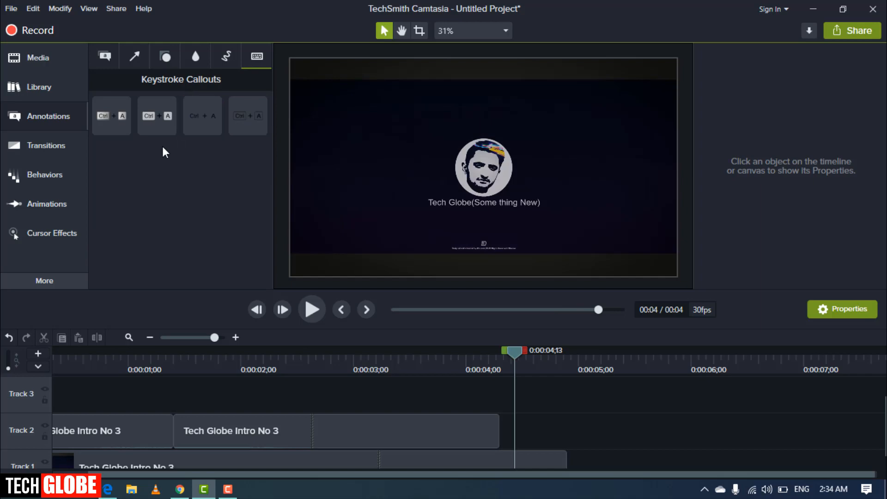
{"action": "left_click_drag", "start_coordinate": [160, 121], "coordinate": [511, 401]}
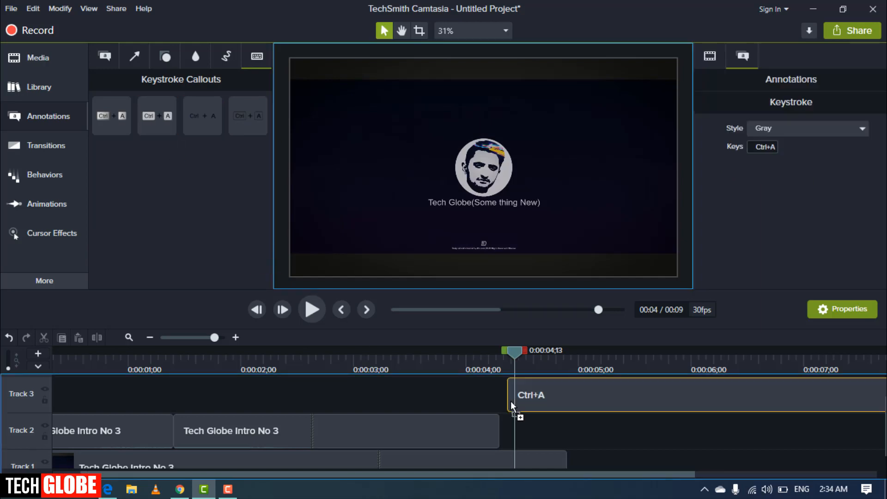
{"action": "left_click", "coordinate": [512, 402]}
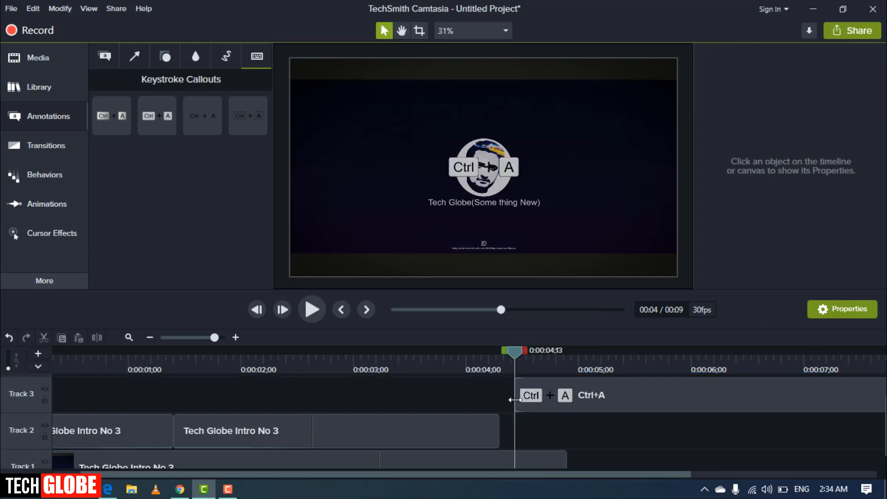
- Set the keystroke callout's style to Clear, and delete the callout from Track 3
{"action": "left_click_drag", "start_coordinate": [518, 359], "coordinate": [561, 360]}
{"action": "double_click", "coordinate": [582, 390]}
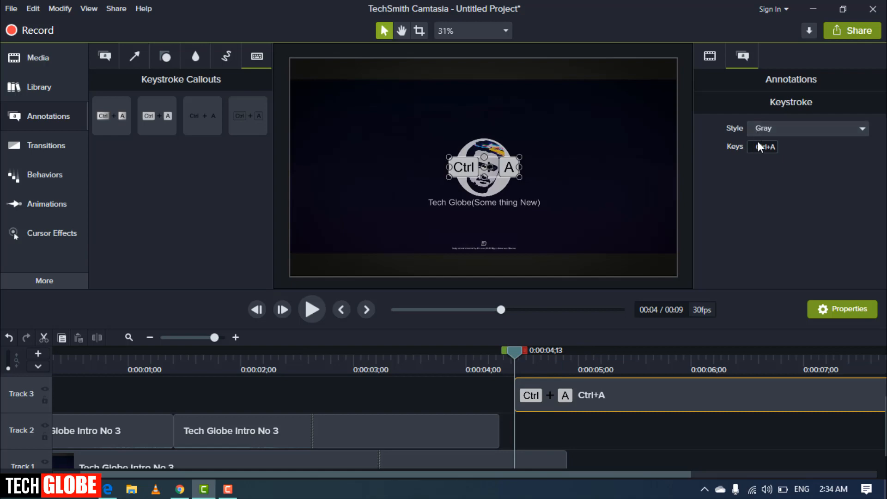
{"action": "left_click", "coordinate": [780, 132]}
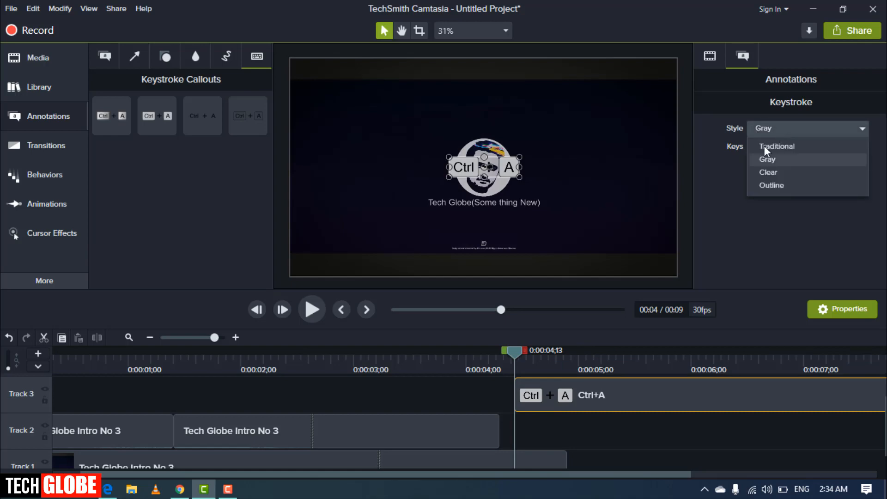
{"action": "left_click", "coordinate": [776, 174]}
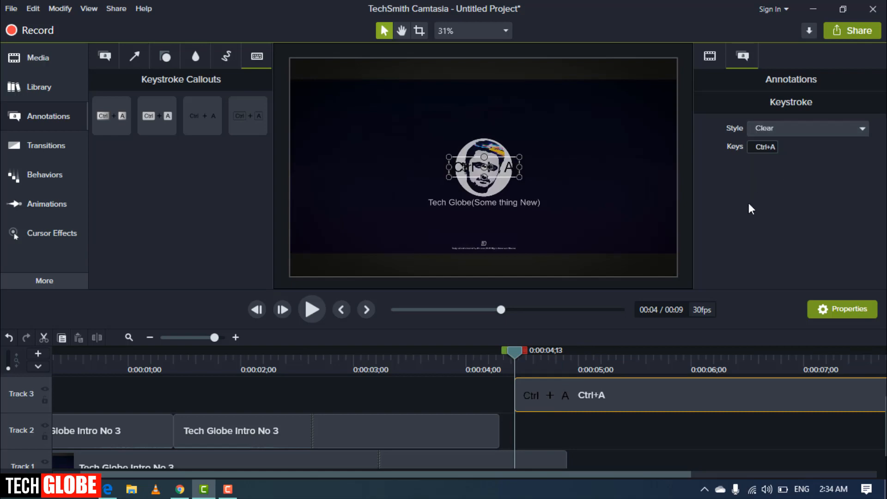
{"action": "right_click", "coordinate": [617, 409]}
{"action": "left_click", "coordinate": [661, 217]}
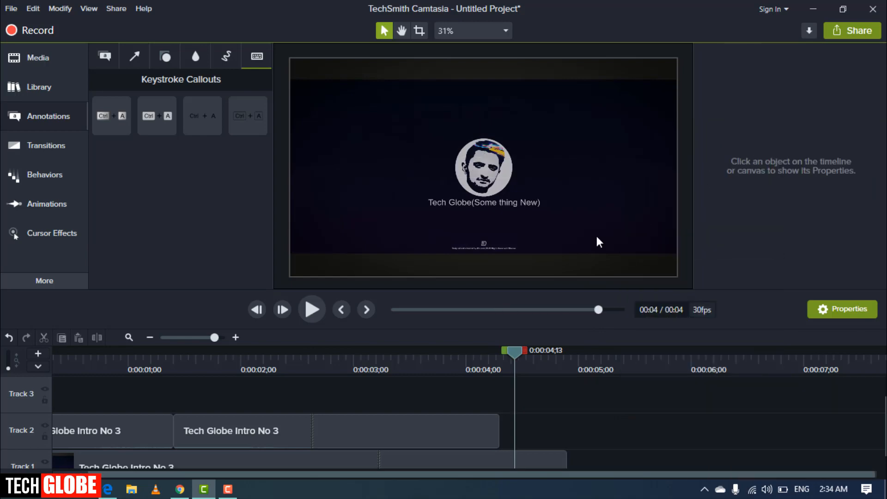
- Clear the timeline by deleting both Tech Globe Intro No 3 clips from Track 2 and the one from Track 1
{"action": "left_click_drag", "start_coordinate": [513, 354], "coordinate": [282, 356]}
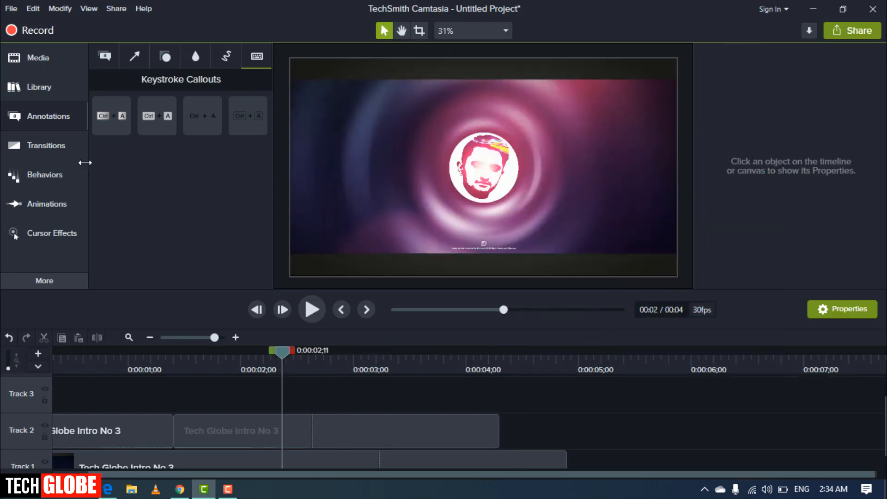
{"action": "left_click", "coordinate": [24, 146]}
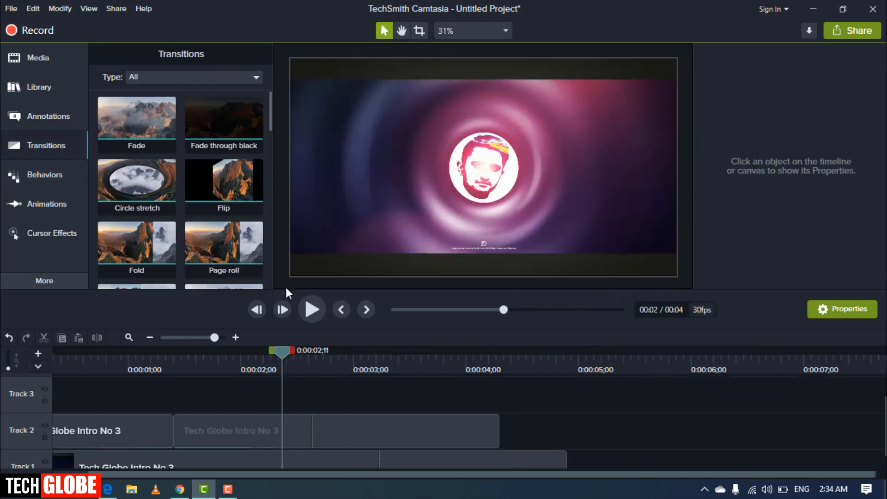
{"action": "scroll", "coordinate": [339, 415], "scroll_direction": "down", "scroll_amount": 1}
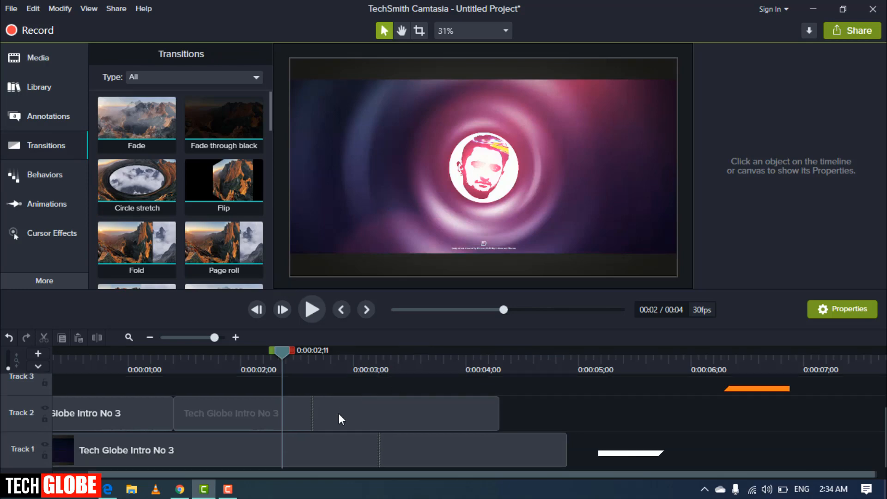
{"action": "left_click_drag", "start_coordinate": [570, 413], "coordinate": [112, 427]}
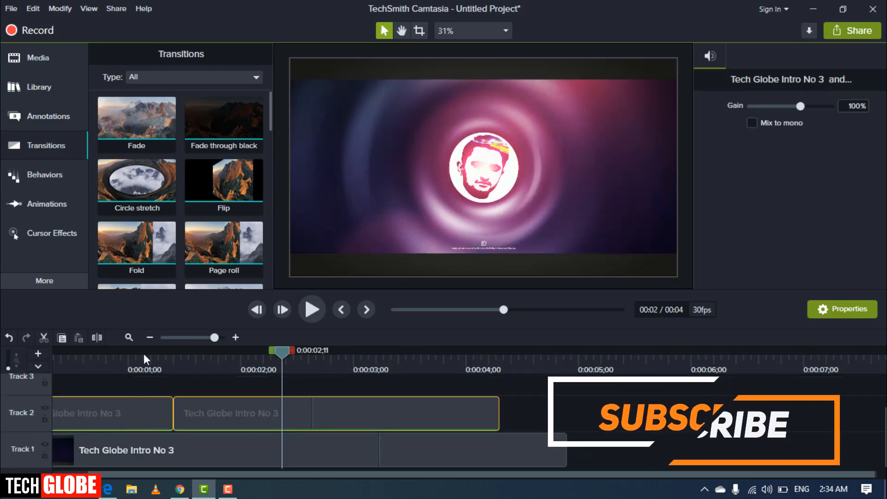
{"action": "right_click", "coordinate": [112, 420]}
{"action": "left_click", "coordinate": [149, 226]}
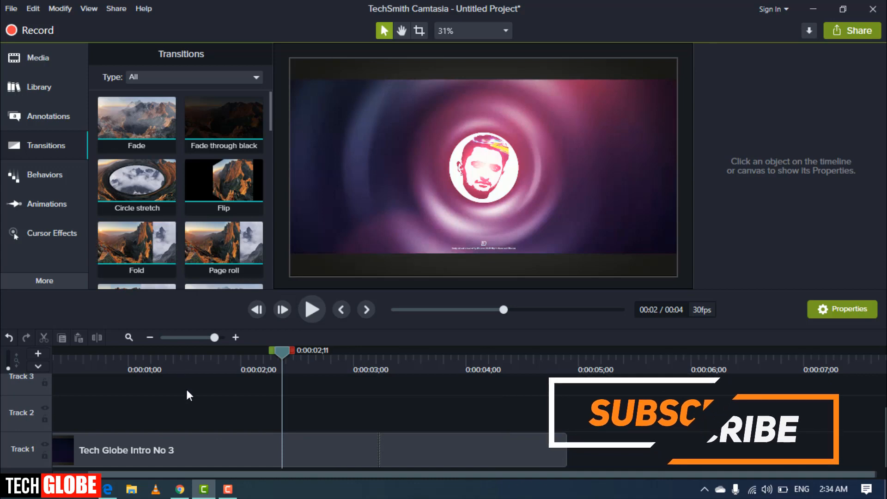
{"action": "right_click", "coordinate": [196, 445]}
{"action": "left_click", "coordinate": [232, 173]}
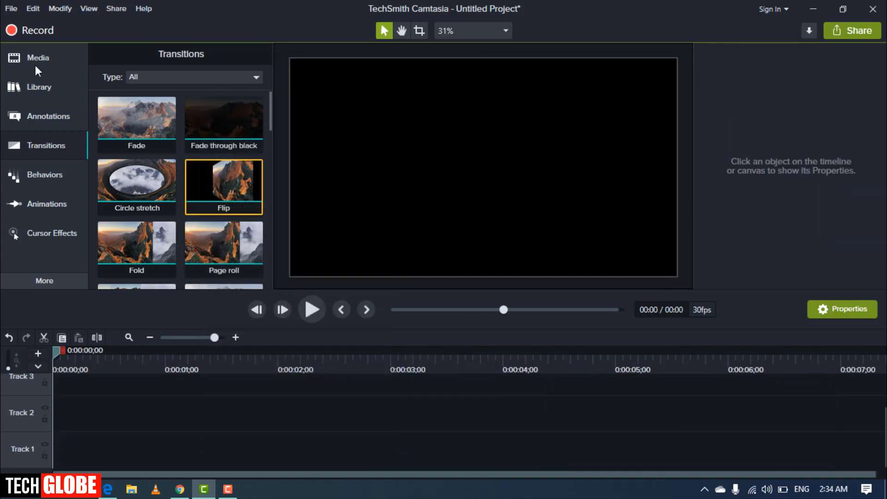
- Place the maxresdefault (1) image from the media bin at the start of Track 2
{"action": "left_click", "coordinate": [51, 61]}
{"action": "scroll", "coordinate": [228, 247], "scroll_direction": "down", "scroll_amount": 2}
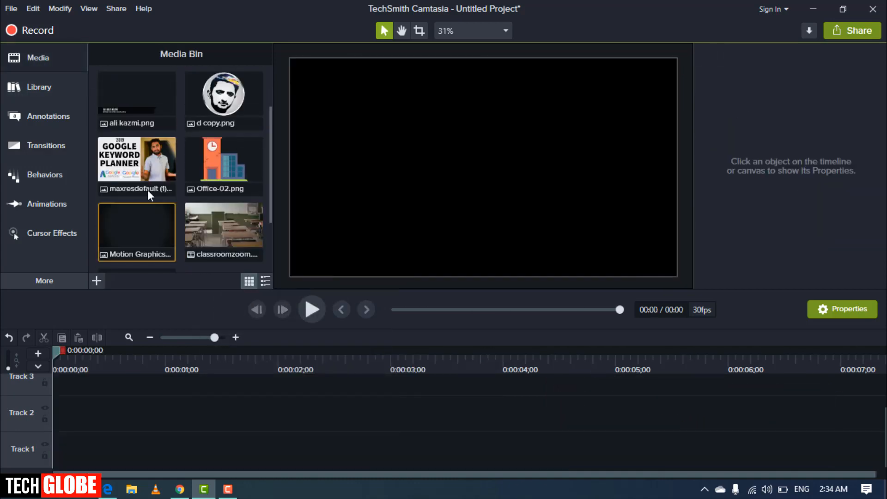
{"action": "left_click_drag", "start_coordinate": [147, 190], "coordinate": [48, 400]}
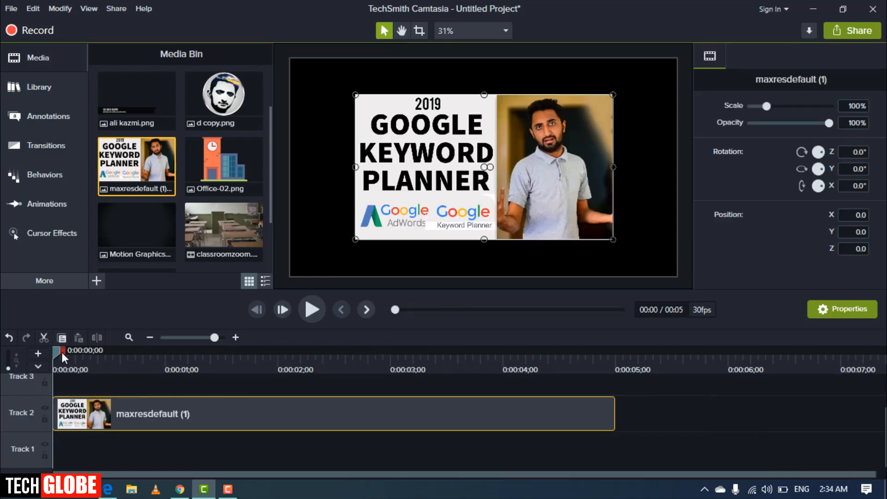
- Split the image clip at 0:00:01;04 and replace its second part with the classroomzoom video
{"action": "left_click_drag", "start_coordinate": [62, 352], "coordinate": [180, 353]}
{"action": "key", "text": "s"}
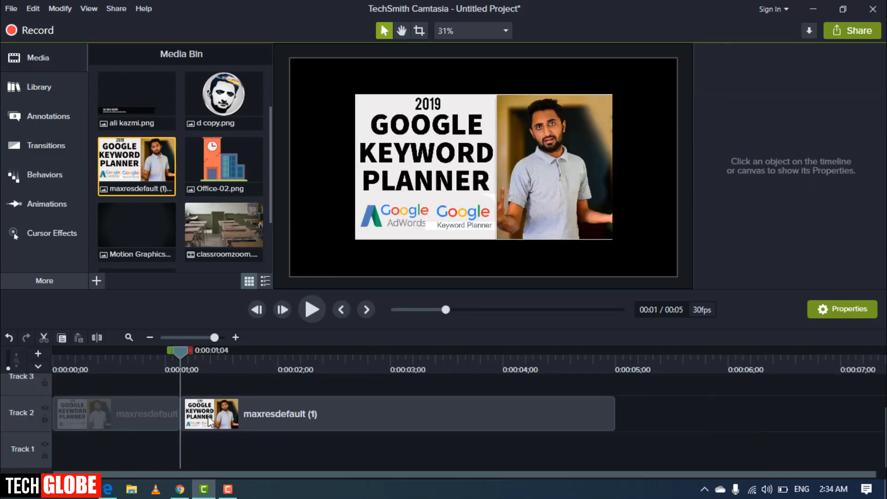
{"action": "left_click", "coordinate": [216, 419]}
{"action": "right_click", "coordinate": [218, 418]}
{"action": "left_click", "coordinate": [248, 206]}
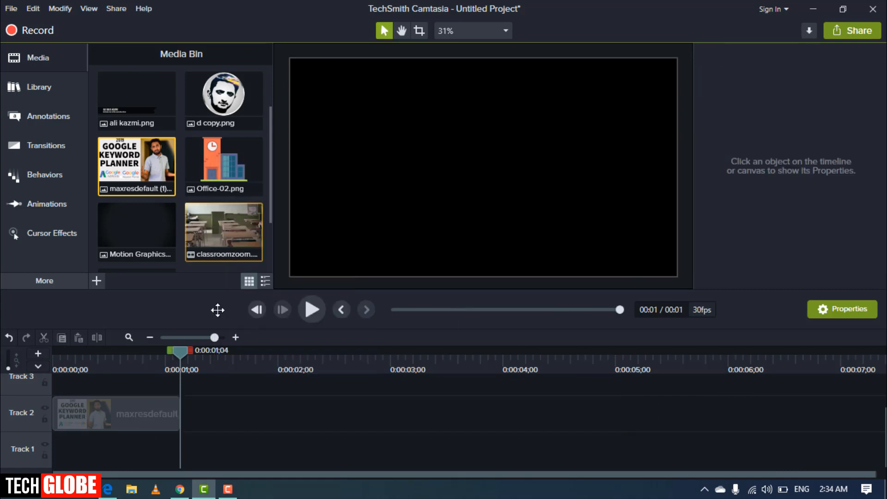
{"action": "left_click_drag", "start_coordinate": [224, 231], "coordinate": [175, 415]}
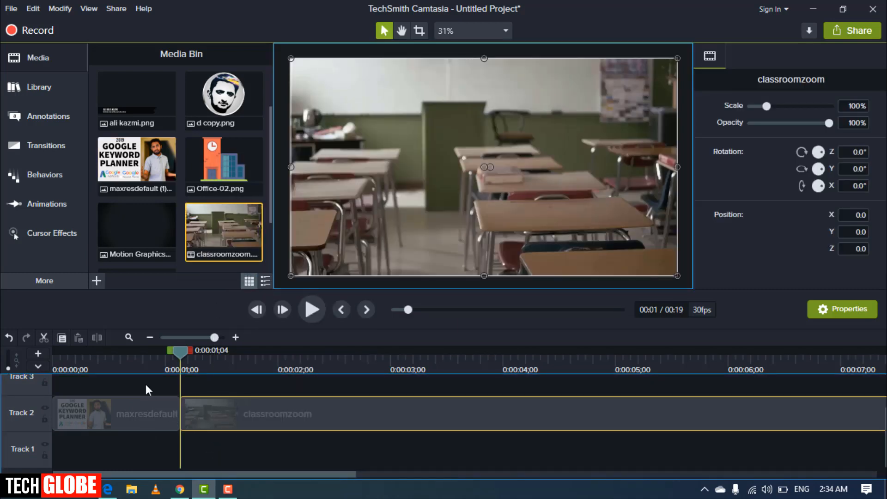
- Apply the Flip transition between the image and classroomzoom clips on Track 2, and preview it in playback
{"action": "left_click", "coordinate": [37, 145]}
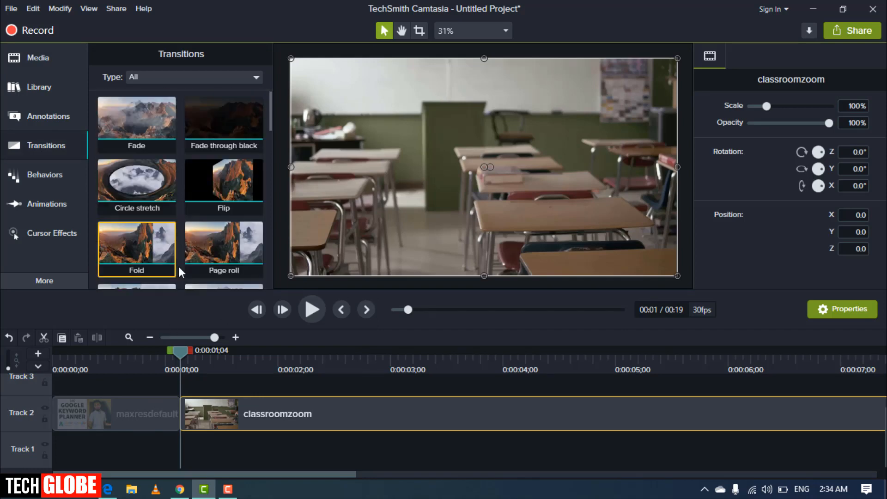
{"action": "mouse_move", "coordinate": [182, 353]}
{"action": "left_mouse_down"}
{"action": "mouse_move", "coordinate": [162, 356]}
{"action": "mouse_move", "coordinate": [198, 352]}
{"action": "mouse_move", "coordinate": [148, 350]}
{"action": "mouse_move", "coordinate": [189, 348]}
{"action": "mouse_move", "coordinate": [171, 353]}
{"action": "left_mouse_up"}
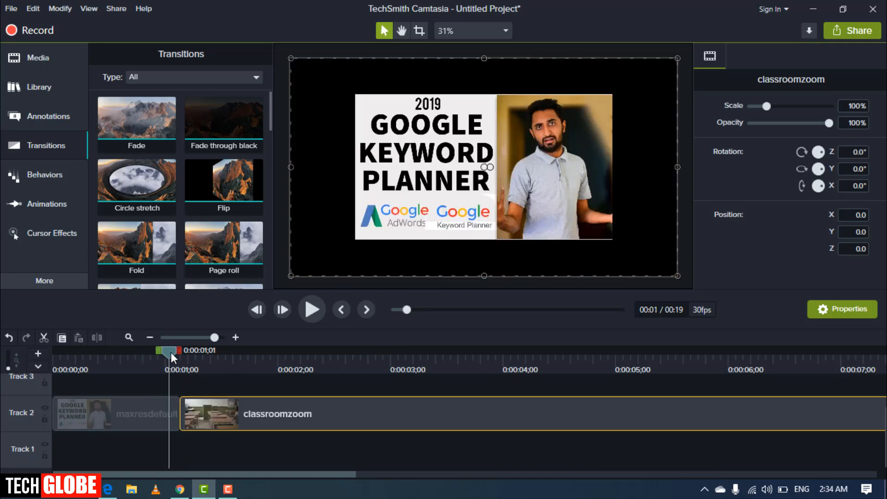
{"action": "left_click_drag", "start_coordinate": [198, 183], "coordinate": [186, 415]}
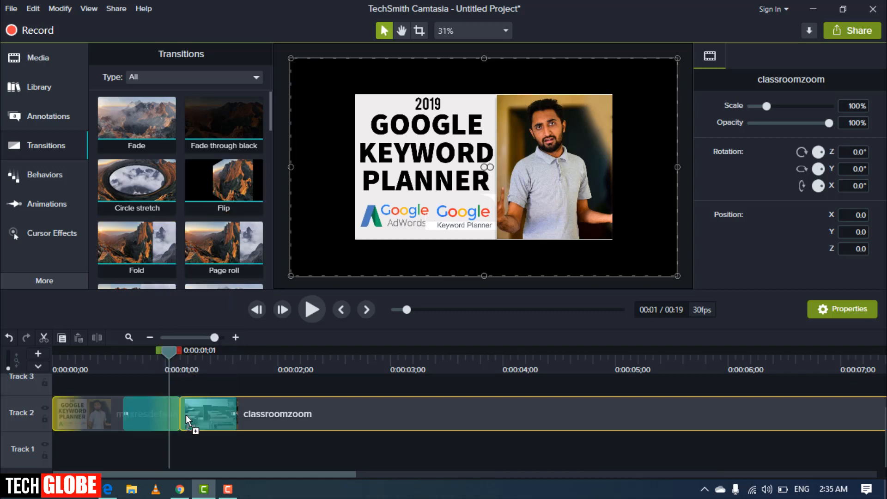
{"action": "left_click", "coordinate": [125, 358]}
{"action": "left_click", "coordinate": [315, 303]}
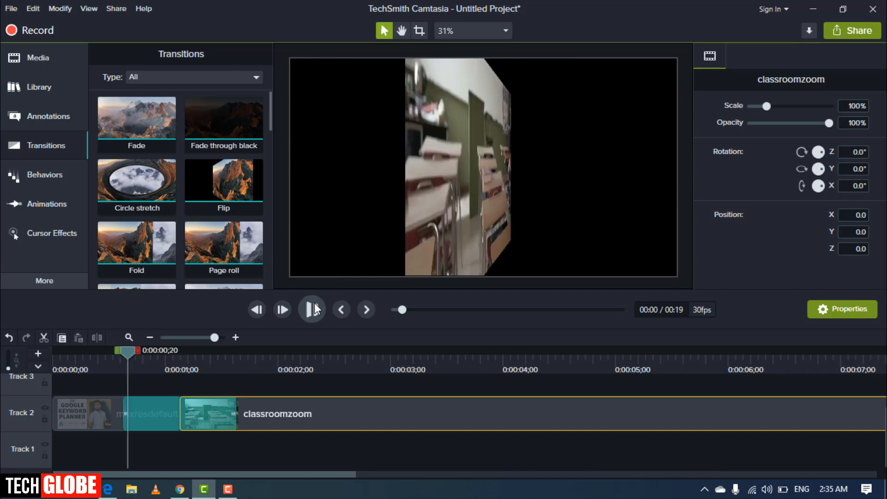
{"action": "left_click", "coordinate": [316, 309]}
- Replace the transition between the two Track 2 clips with Whip spin, and preview it from the start
{"action": "scroll", "coordinate": [214, 139], "scroll_direction": "down", "scroll_amount": 6}
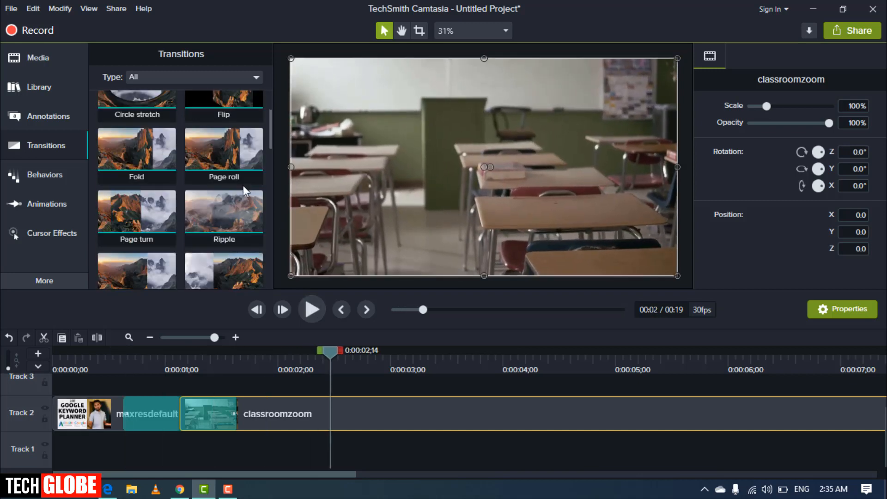
{"action": "left_click_drag", "start_coordinate": [215, 129], "coordinate": [113, 413]}
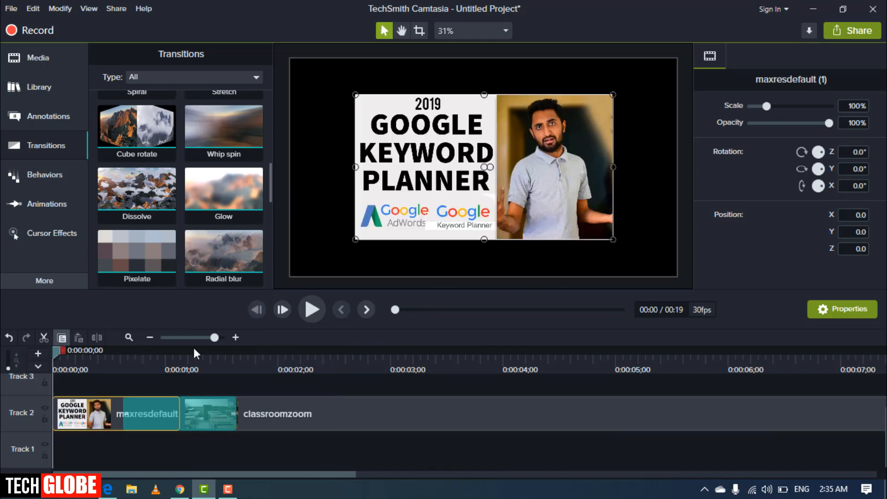
{"action": "left_click", "coordinate": [312, 309]}
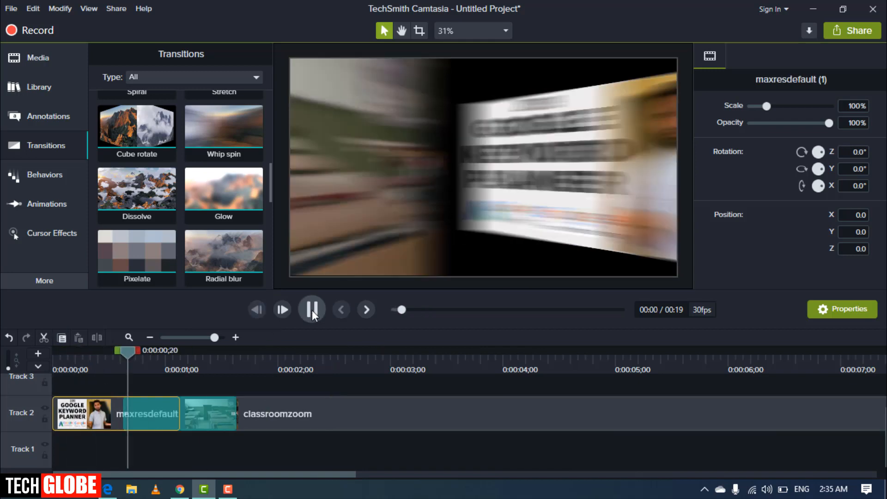
{"action": "key", "text": "space"}
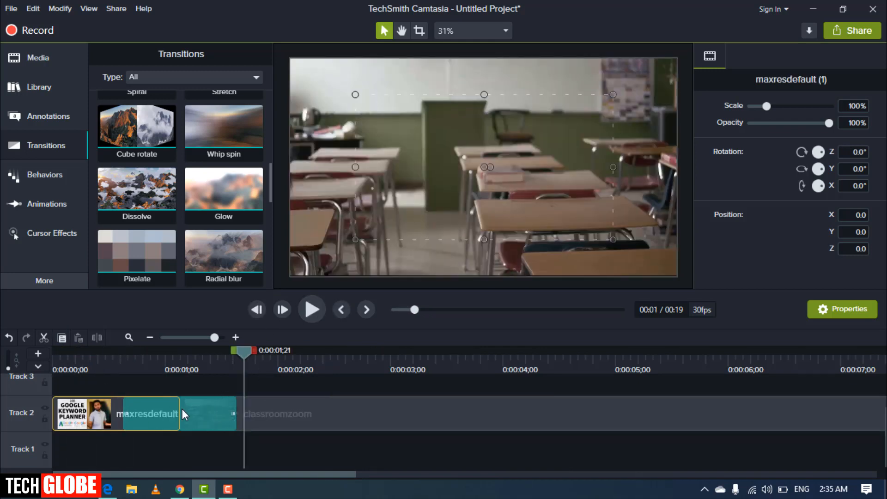
- Shorten the Whip spin transition to a narrow span around the cut between the two clips, and preview it
{"action": "left_click_drag", "start_coordinate": [124, 414], "coordinate": [162, 413]}
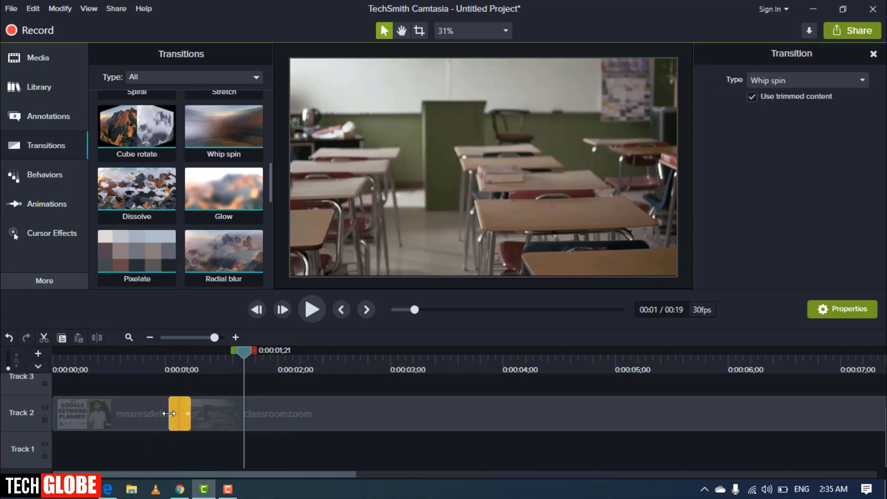
{"action": "left_click", "coordinate": [162, 413]}
{"action": "left_click", "coordinate": [48, 354]}
{"action": "left_click_drag", "start_coordinate": [53, 351], "coordinate": [167, 349]}
{"action": "left_click", "coordinate": [306, 314]}
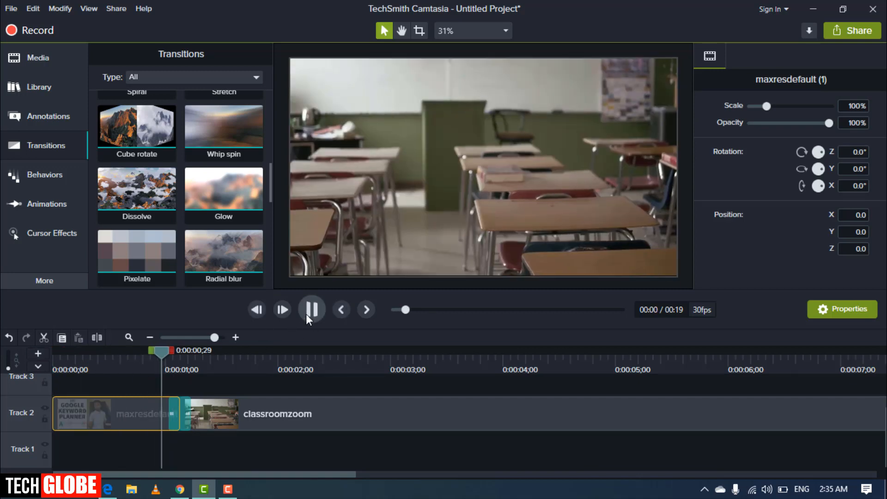
{"action": "left_click", "coordinate": [306, 314]}
{"action": "left_click", "coordinate": [184, 416]}
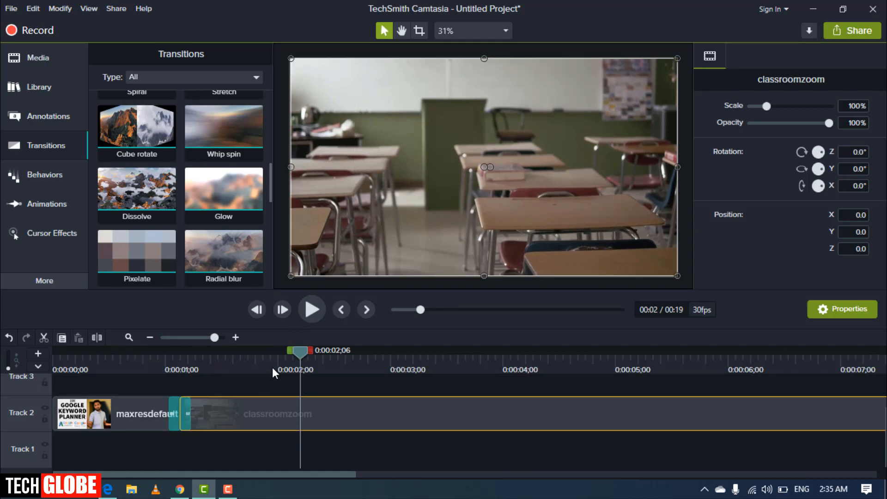
{"action": "left_click", "coordinate": [160, 371]}
- Look through the remaining transitions and the available behavior presets such as Drifting, Explode and Fly In
{"action": "scroll", "coordinate": [210, 185], "scroll_direction": "down", "scroll_amount": 2}
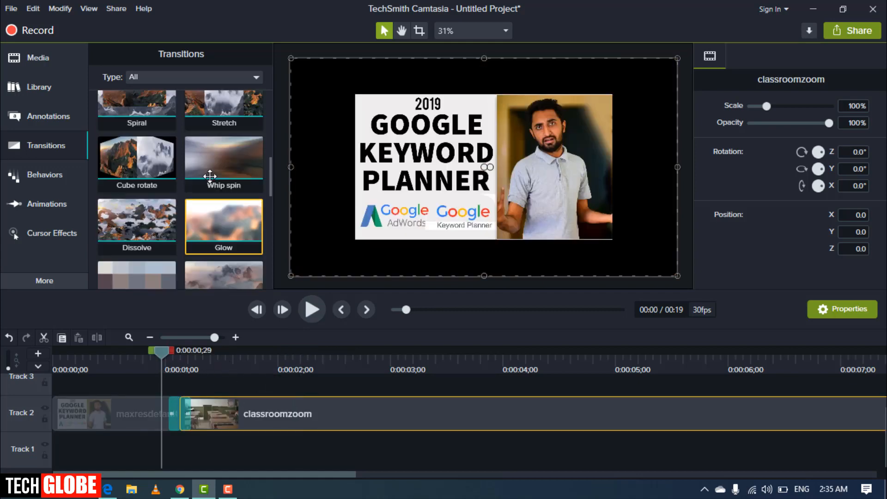
{"action": "scroll", "coordinate": [210, 176], "scroll_direction": "down", "scroll_amount": 3}
{"action": "scroll", "coordinate": [210, 176], "scroll_direction": "up", "scroll_amount": 10}
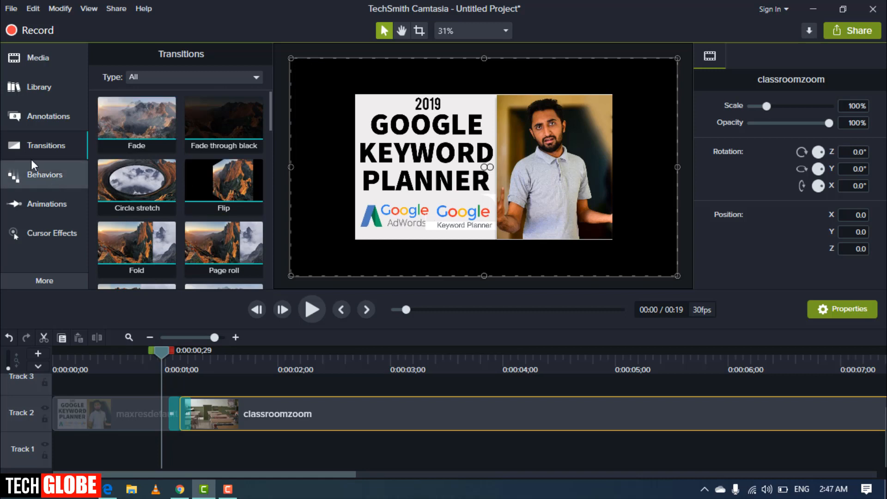
{"action": "left_click", "coordinate": [39, 179]}
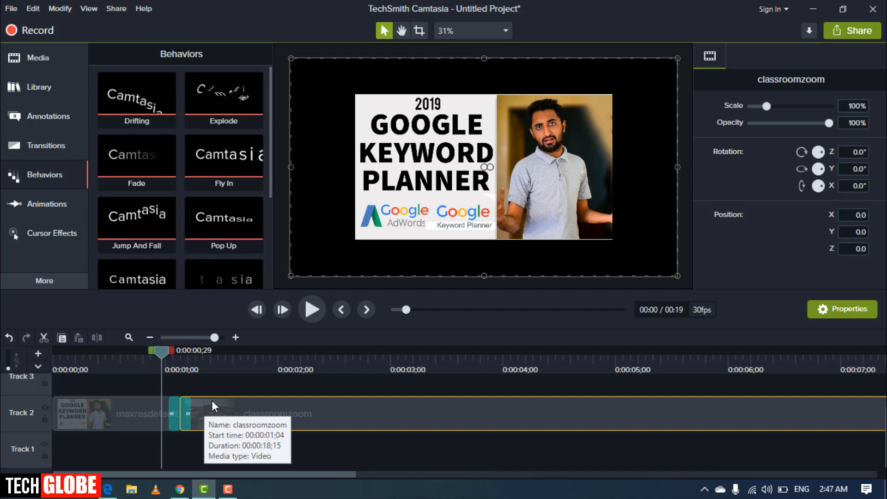
{"action": "scroll", "coordinate": [212, 401], "scroll_direction": "up", "scroll_amount": 1}
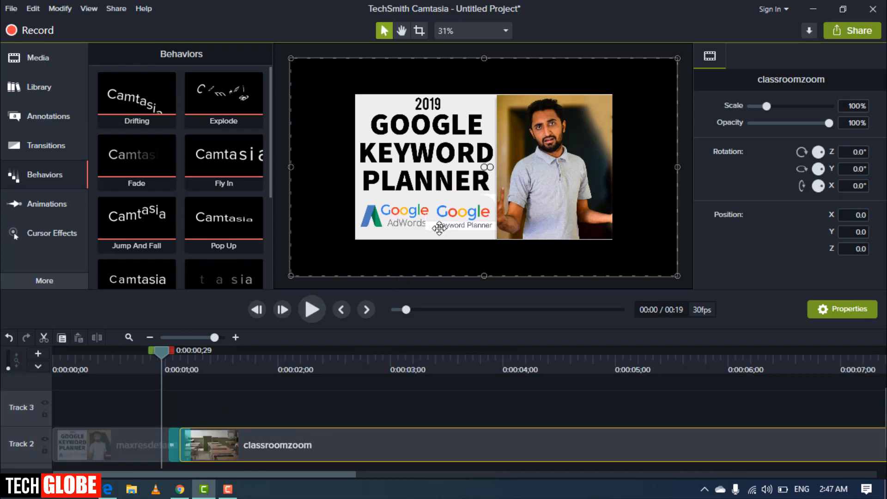
{"action": "left_click", "coordinate": [373, 236]}
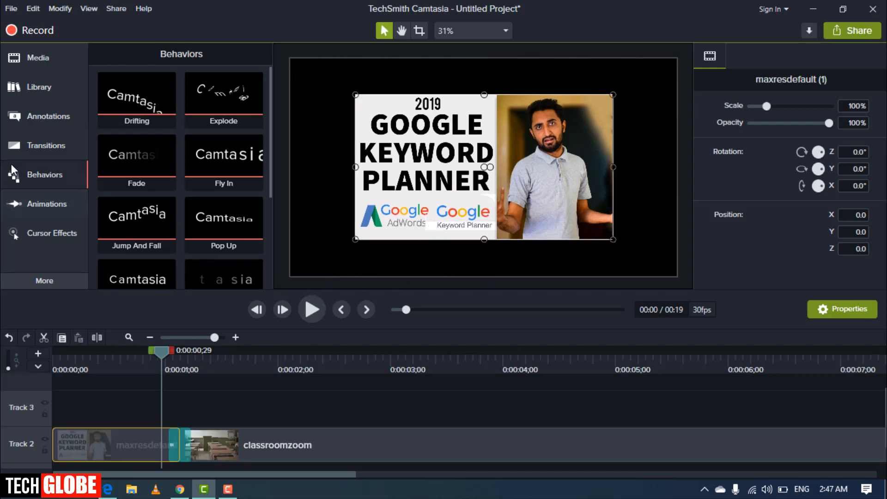
{"action": "left_click", "coordinate": [43, 62]}
{"action": "left_click", "coordinate": [43, 85]}
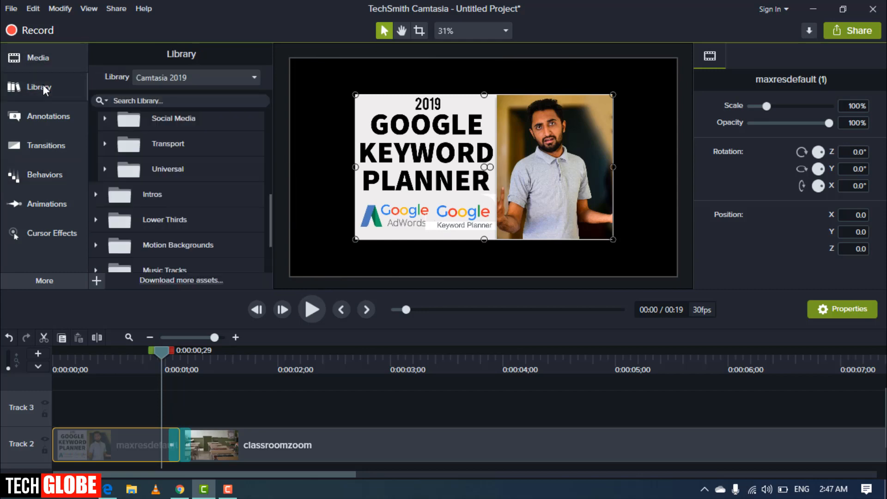
- Place the large plain ABC text callout from the Basic style on Track 3, starting just before the playhead
{"action": "left_click", "coordinate": [37, 120]}
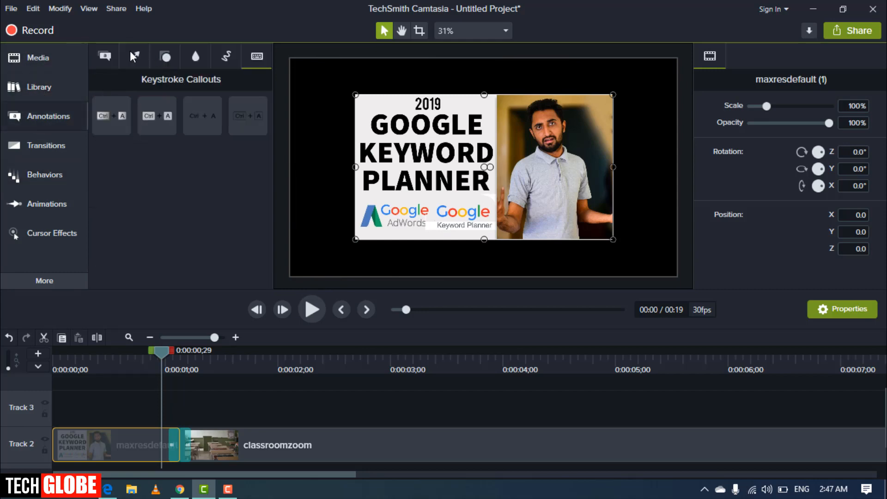
{"action": "left_click", "coordinate": [113, 59]}
{"action": "left_click_drag", "start_coordinate": [111, 229], "coordinate": [138, 409]}
- Delete the maxresdefault (1) image clip from Track 2
{"action": "left_click", "coordinate": [366, 225]}
{"action": "right_click", "coordinate": [366, 224]}
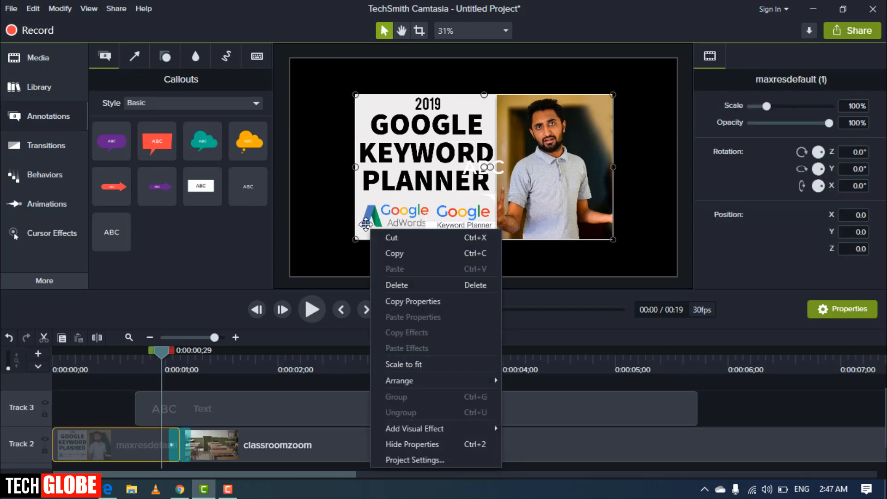
{"action": "left_click", "coordinate": [392, 286]}
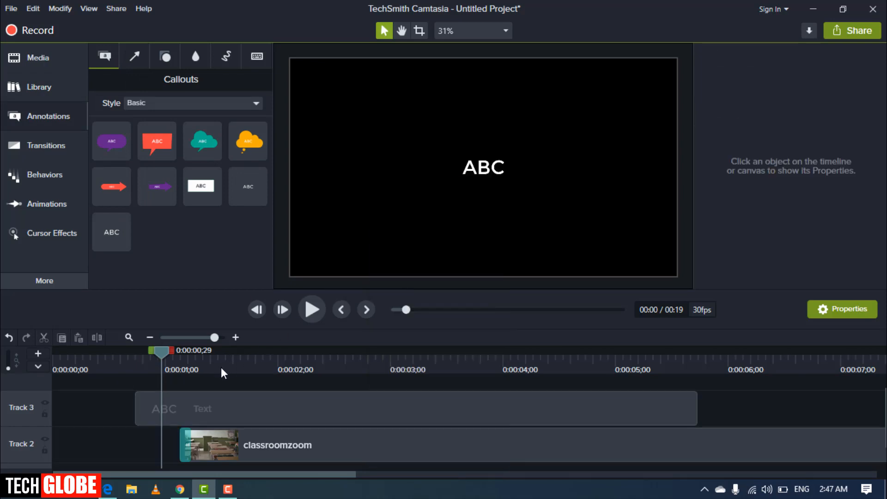
- Move the ABC text clip to the beginning of Track 3, apply the Drifting behavior to it and preview the result
{"action": "left_click_drag", "start_coordinate": [137, 402], "coordinate": [70, 403]}
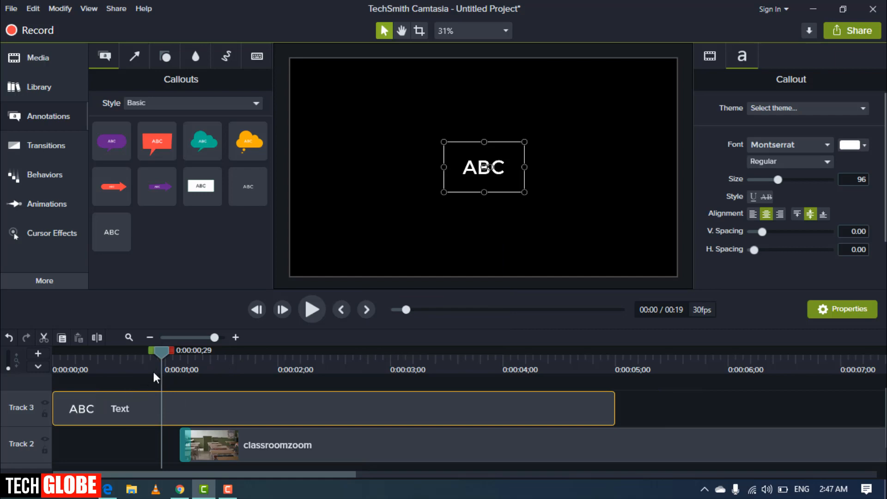
{"action": "left_click_drag", "start_coordinate": [156, 354], "coordinate": [12, 368]}
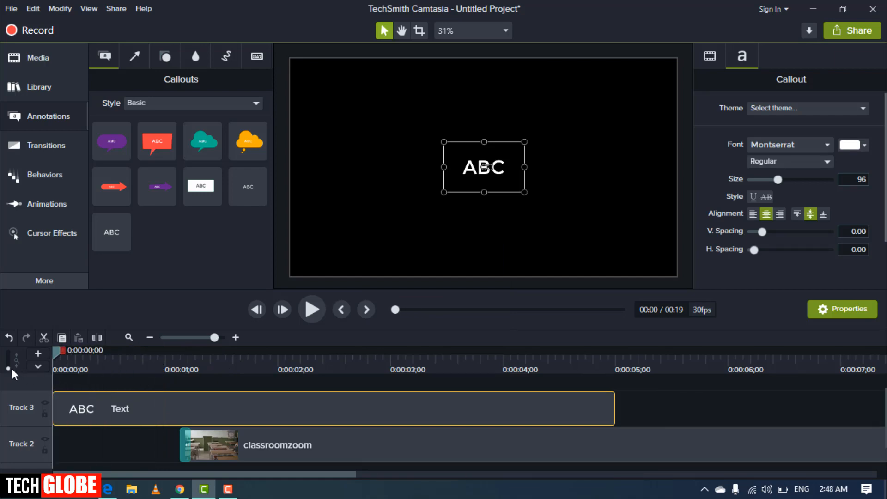
{"action": "left_click", "coordinate": [37, 177]}
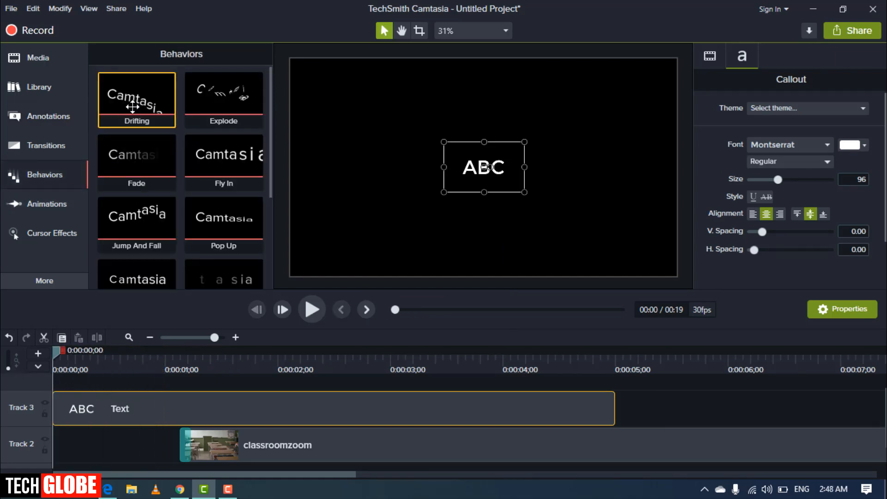
{"action": "left_click_drag", "start_coordinate": [131, 106], "coordinate": [65, 406]}
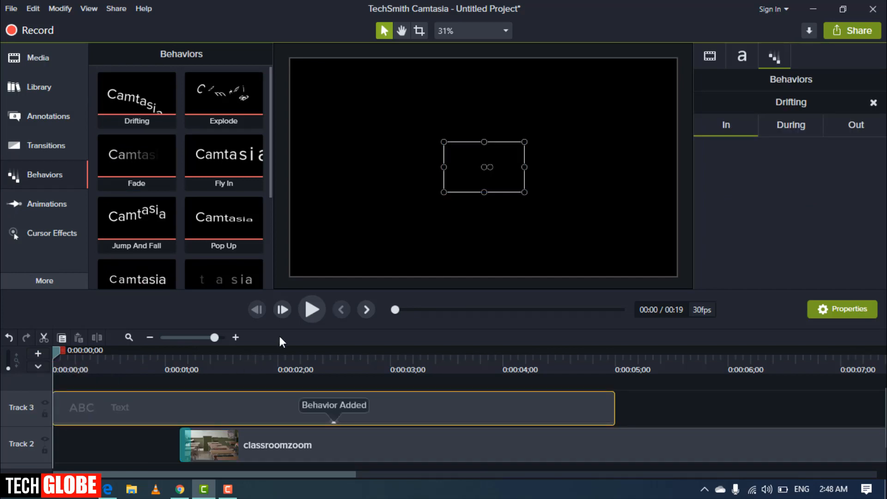
{"action": "left_click", "coordinate": [312, 315]}
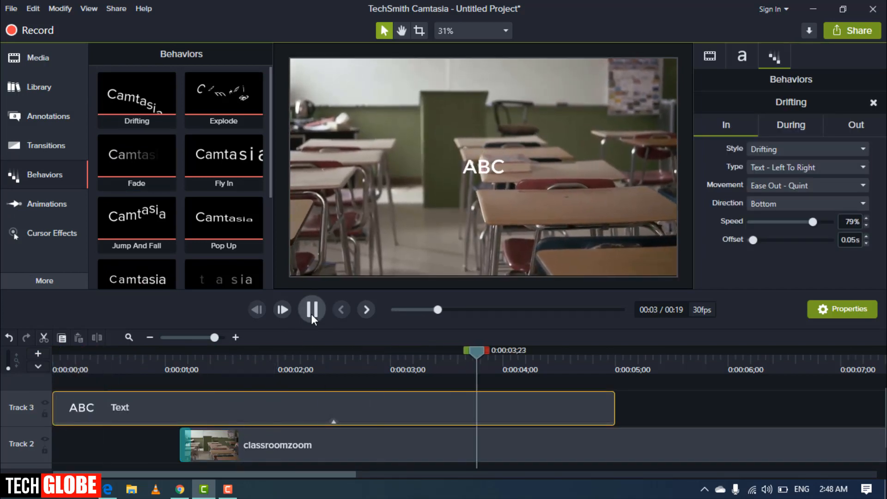
- Add the Explode behavior to the ABC text clip and preview it from the start of the timeline
{"action": "key", "text": "ctrl+Home"}
{"action": "left_click_drag", "start_coordinate": [212, 111], "coordinate": [96, 403]}
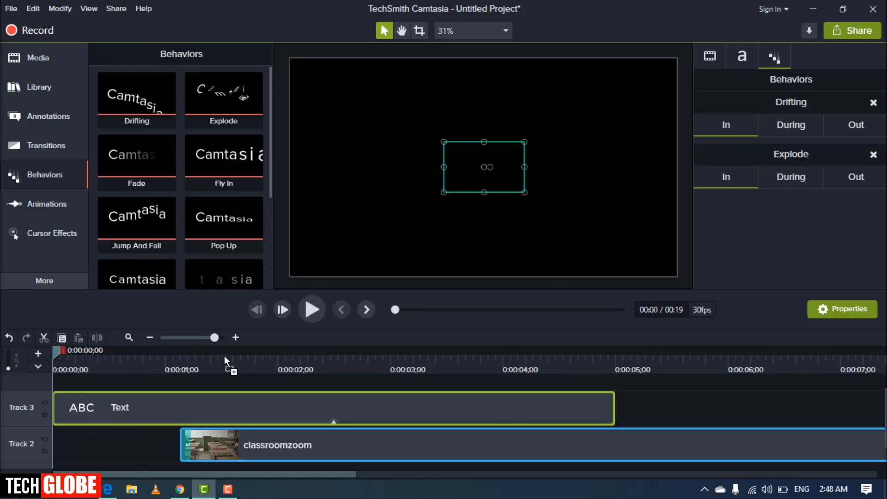
{"action": "left_click", "coordinate": [306, 310]}
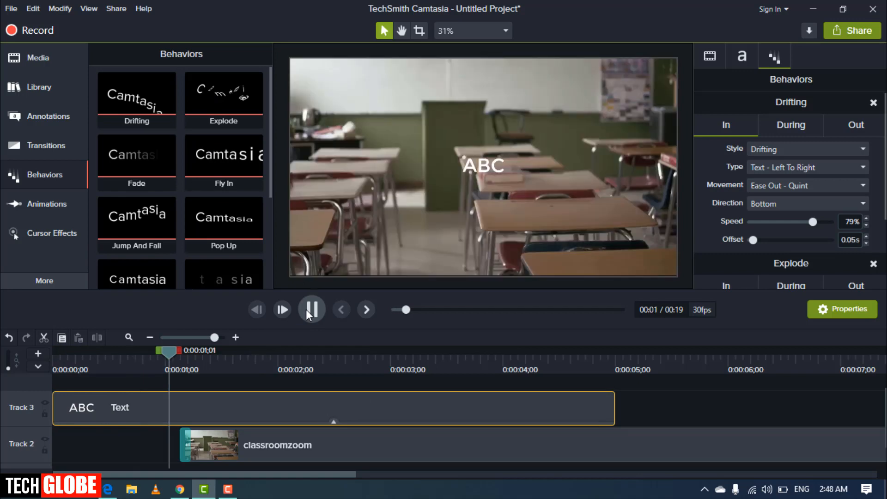
{"action": "key", "text": "space"}
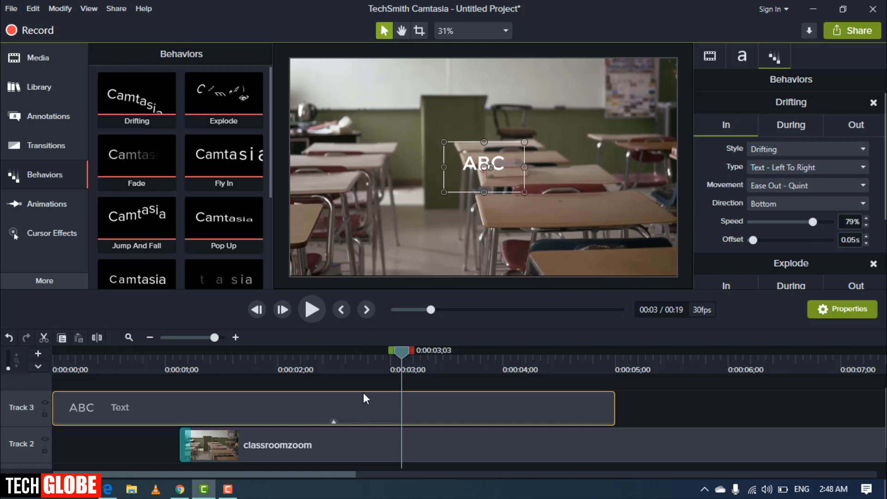
- Set the Drifting behavior's In movement to Linear and preview the text's entrance from the timeline start
{"action": "key", "text": "ctrl+Home"}
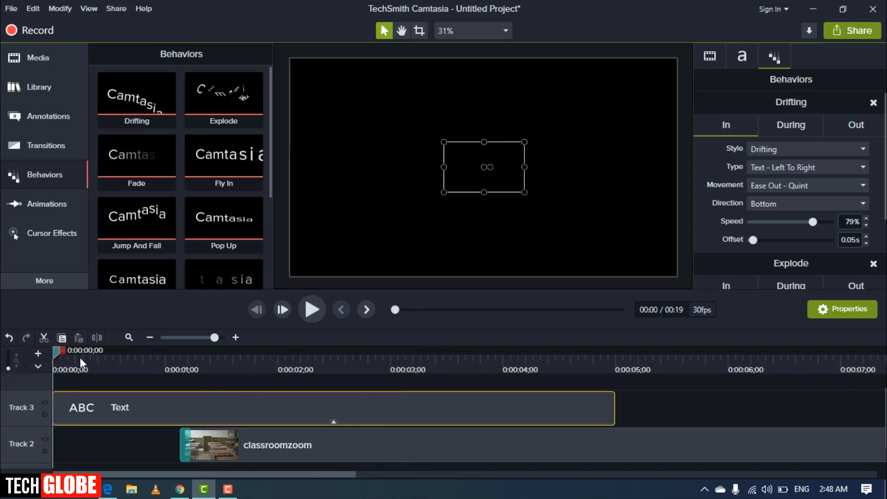
{"action": "mouse_move", "coordinate": [55, 354]}
{"action": "left_mouse_down"}
{"action": "mouse_move", "coordinate": [81, 359]}
{"action": "mouse_move", "coordinate": [54, 360]}
{"action": "left_mouse_up"}
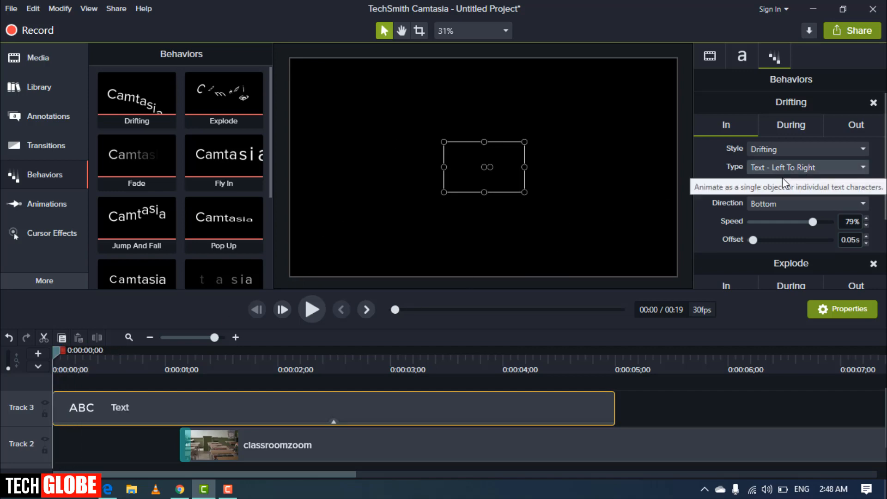
{"action": "left_click", "coordinate": [800, 187]}
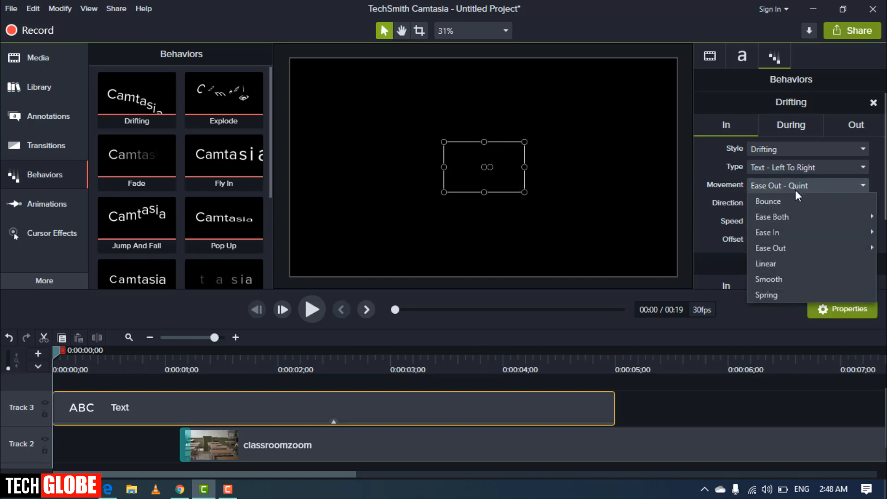
{"action": "left_click", "coordinate": [773, 264]}
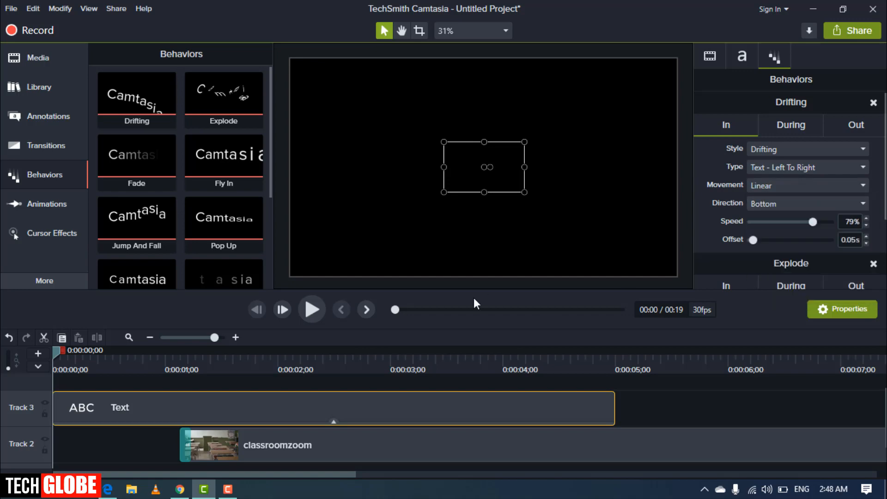
{"action": "left_click_drag", "start_coordinate": [55, 351], "coordinate": [195, 358]}
{"action": "mouse_move", "coordinate": [79, 373]}
{"action": "left_mouse_down"}
{"action": "mouse_move", "coordinate": [170, 377]}
{"action": "mouse_move", "coordinate": [80, 370]}
{"action": "left_mouse_up"}
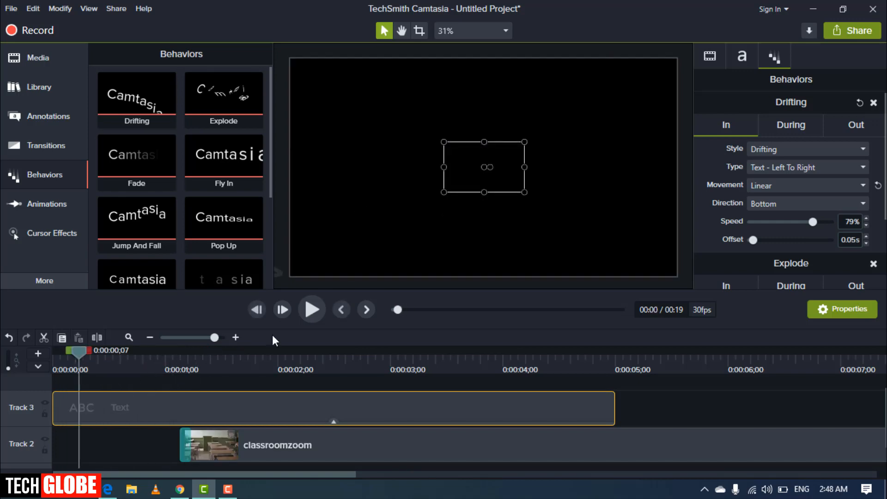
- Set the Drifting behavior's In style to Grow and preview how the text enters
{"action": "left_click", "coordinate": [795, 168]}
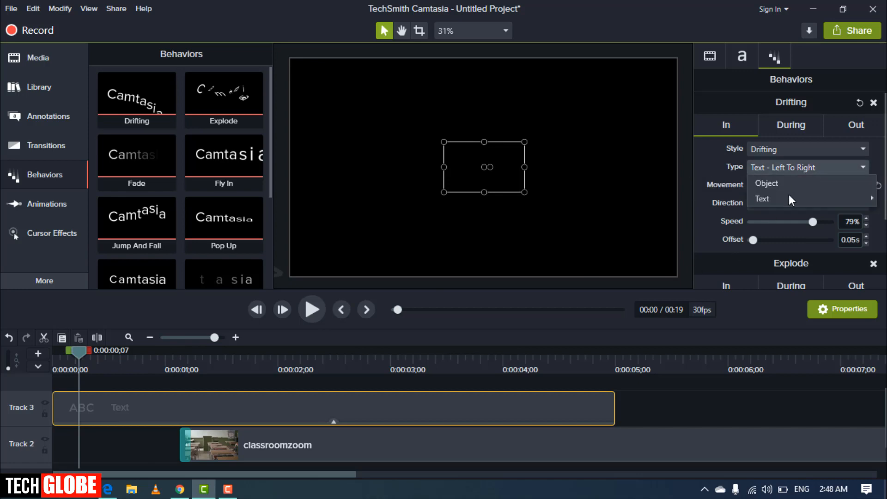
{"action": "left_click", "coordinate": [791, 150]}
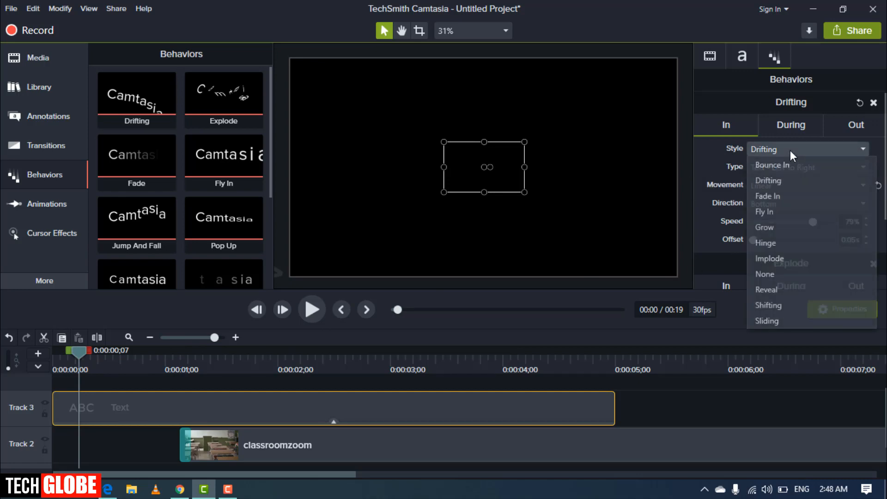
{"action": "left_click", "coordinate": [781, 227]}
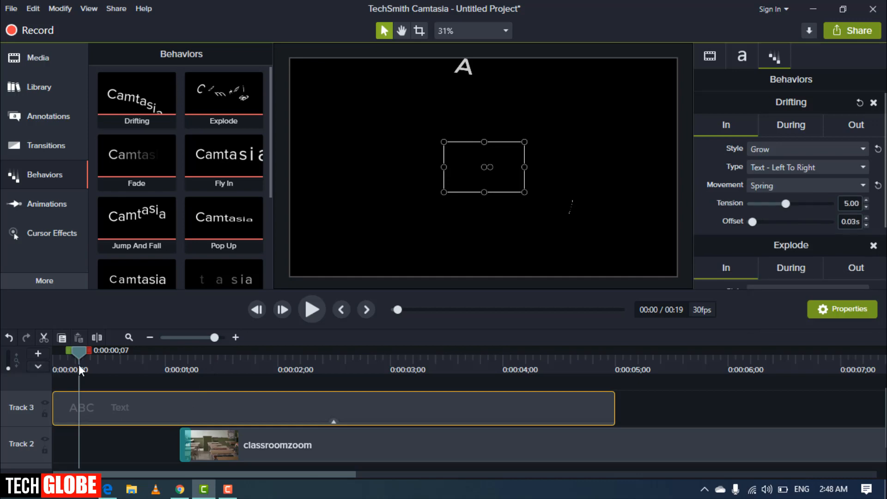
{"action": "left_click_drag", "start_coordinate": [79, 355], "coordinate": [154, 365]}
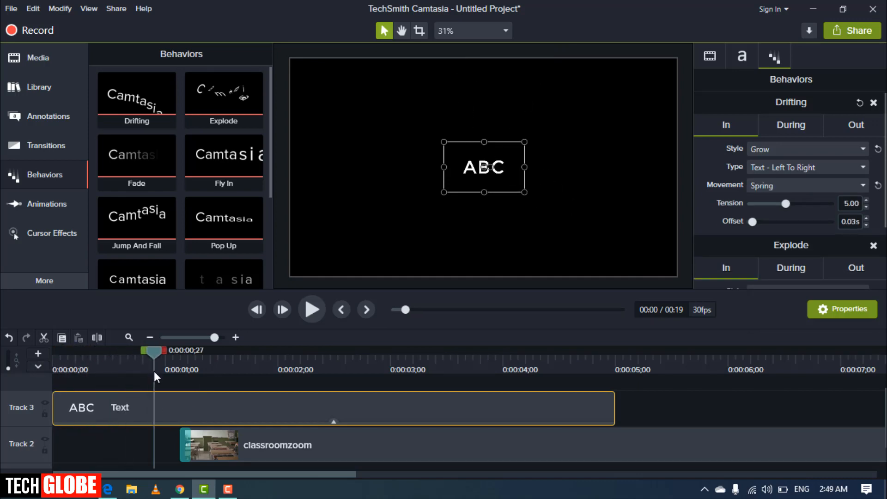
- Examine the Drifting behavior's During settings and preview the text's motion in the middle of its clip
{"action": "left_click", "coordinate": [786, 128]}
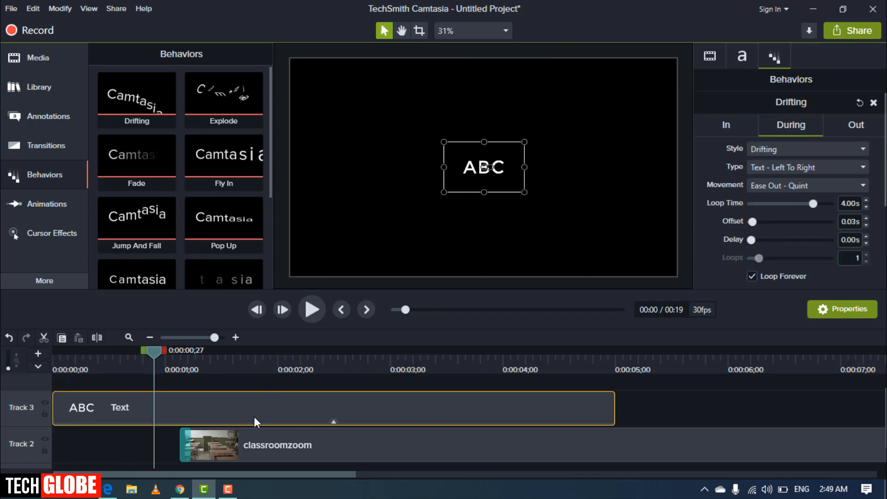
{"action": "left_click_drag", "start_coordinate": [79, 359], "coordinate": [395, 359]}
{"action": "left_click_drag", "start_coordinate": [299, 358], "coordinate": [262, 352]}
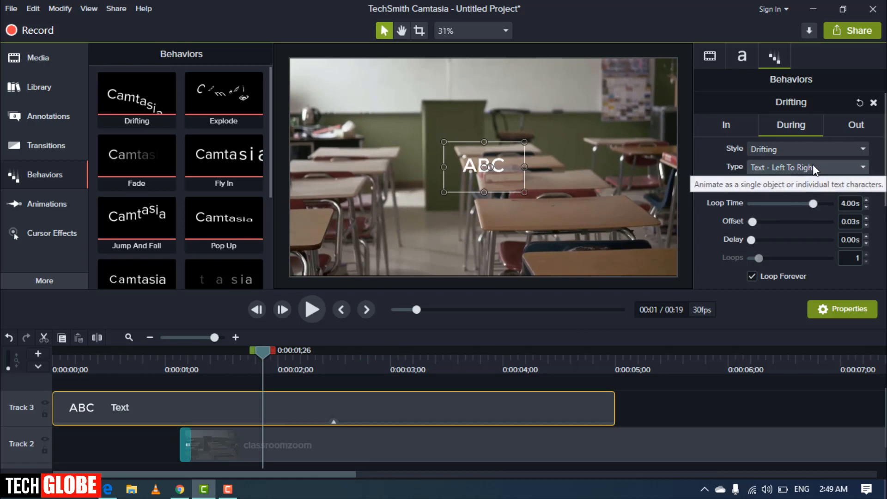
- Set the Drifting behavior's Out speed to 76% and offset to 0.47s, and preview the text clip from the start
{"action": "left_click", "coordinate": [842, 124]}
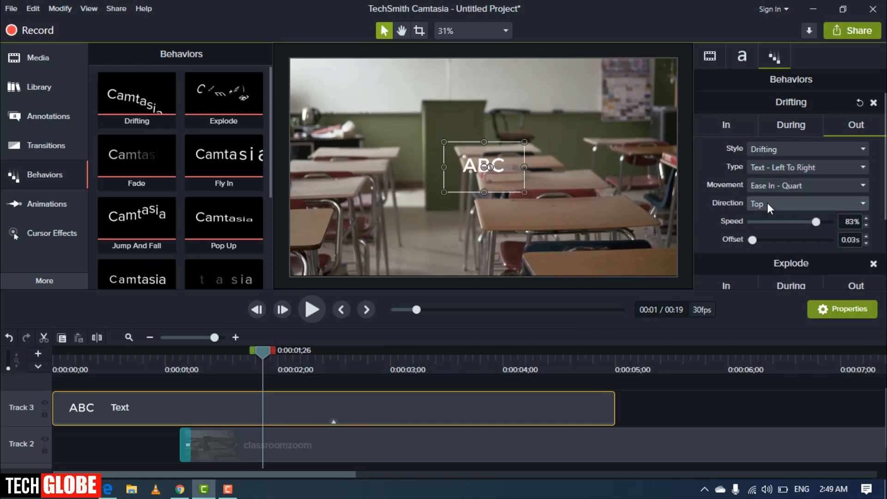
{"action": "mouse_move", "coordinate": [814, 224]}
{"action": "left_mouse_down"}
{"action": "mouse_move", "coordinate": [808, 229]}
{"action": "mouse_move", "coordinate": [825, 228]}
{"action": "mouse_move", "coordinate": [810, 229]}
{"action": "left_mouse_up"}
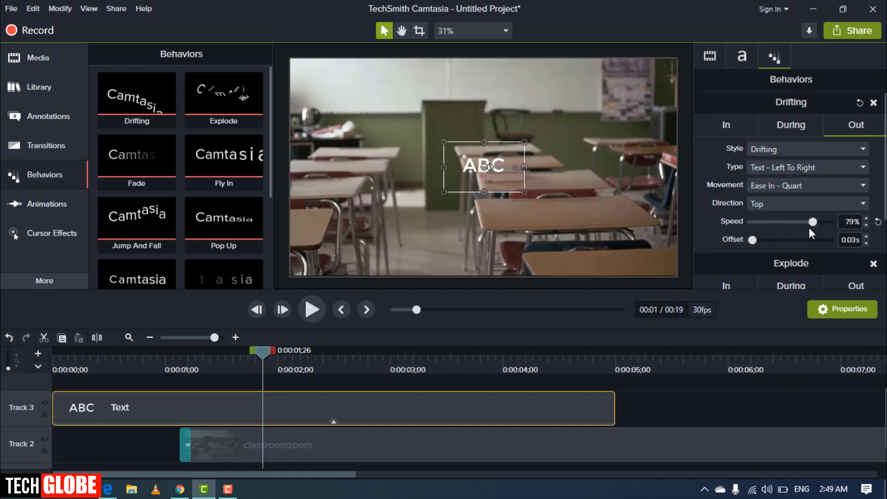
{"action": "left_click", "coordinate": [751, 240]}
{"action": "left_click_drag", "start_coordinate": [752, 240], "coordinate": [770, 239]}
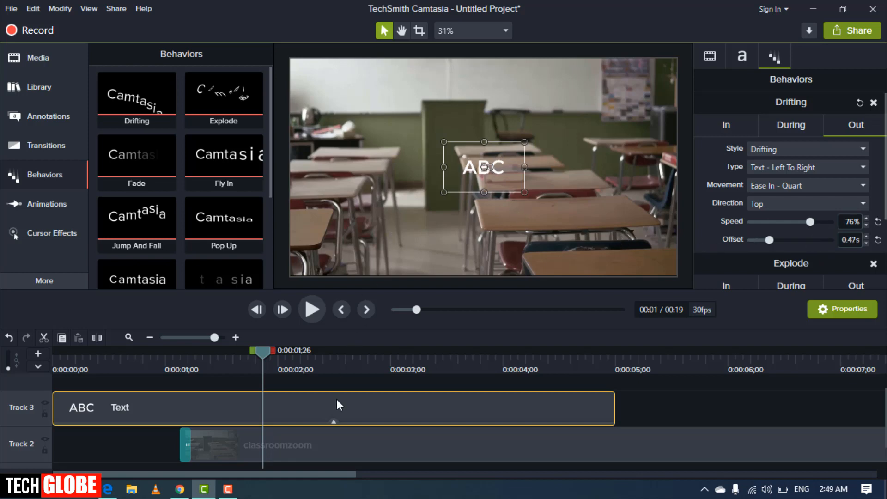
{"action": "key", "text": "ctrl+Home"}
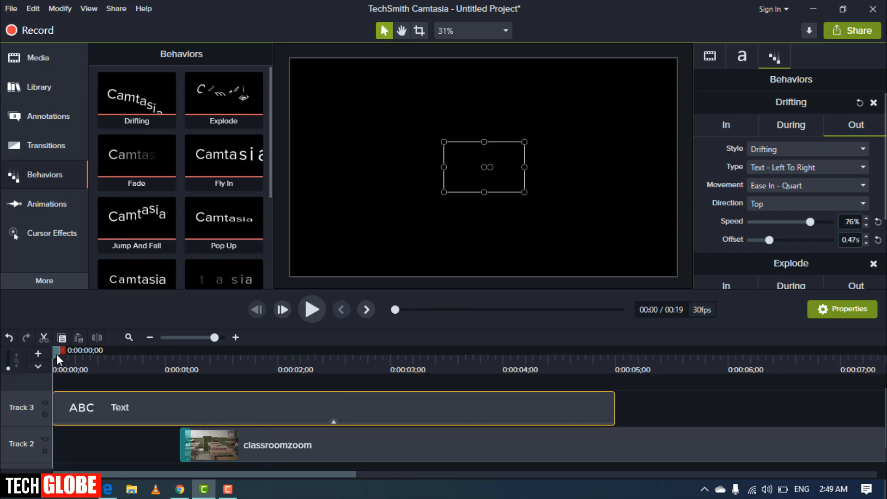
{"action": "left_click_drag", "start_coordinate": [56, 354], "coordinate": [162, 370]}
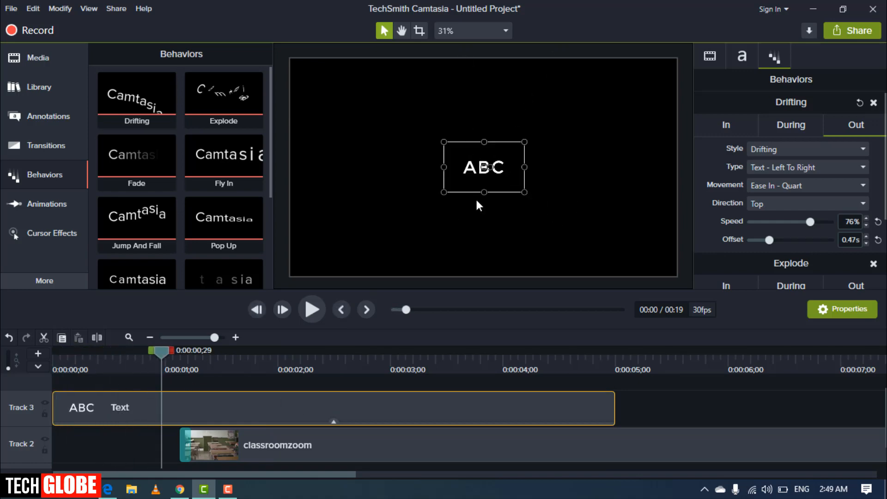
- Apply the block text style to the ABC callout on the canvas and enlarge its box toward the lower right
{"action": "right_click", "coordinate": [474, 175]}
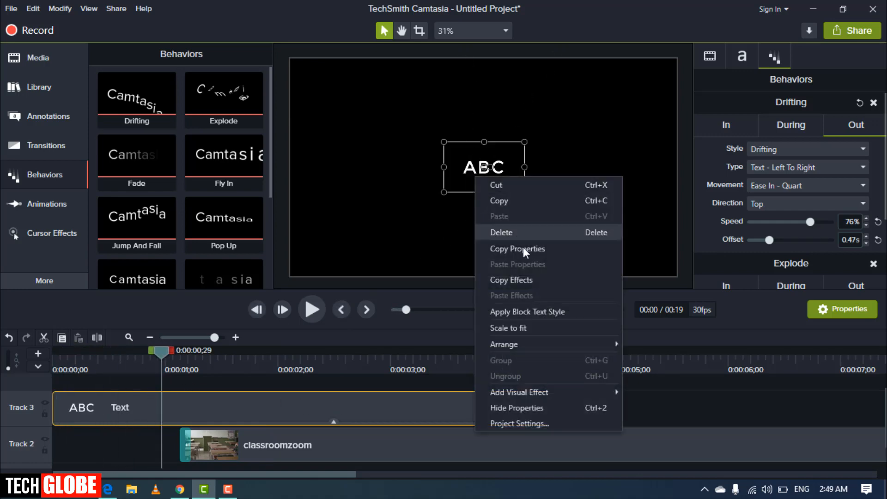
{"action": "left_click", "coordinate": [522, 317]}
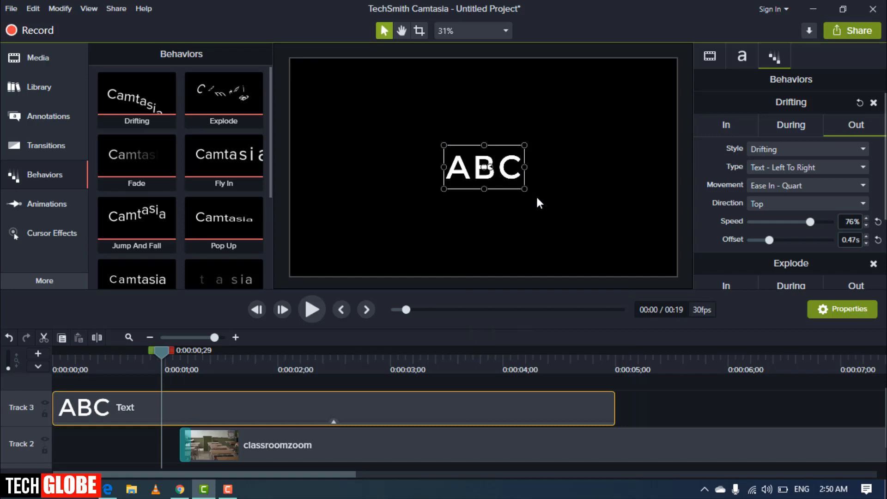
{"action": "left_click_drag", "start_coordinate": [525, 189], "coordinate": [576, 219]}
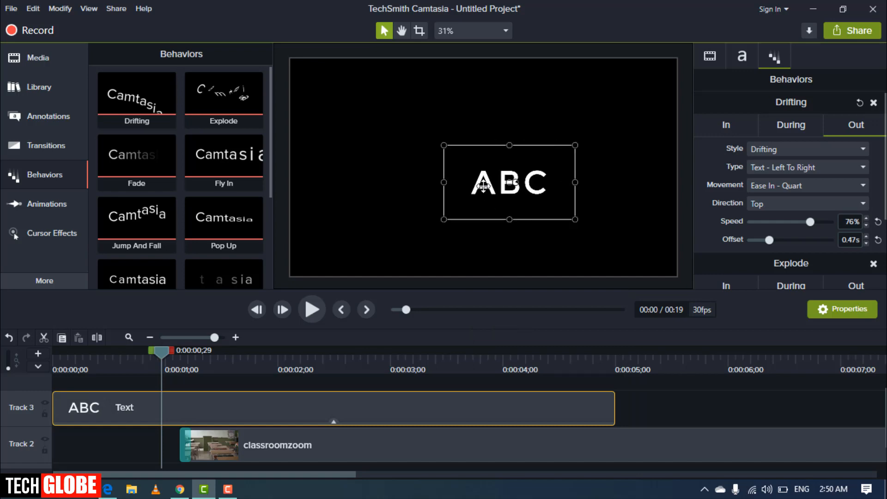
- Reapply the block text style to the enlarged ABC callout and move it slightly left of the canvas centre
{"action": "right_click", "coordinate": [476, 183]}
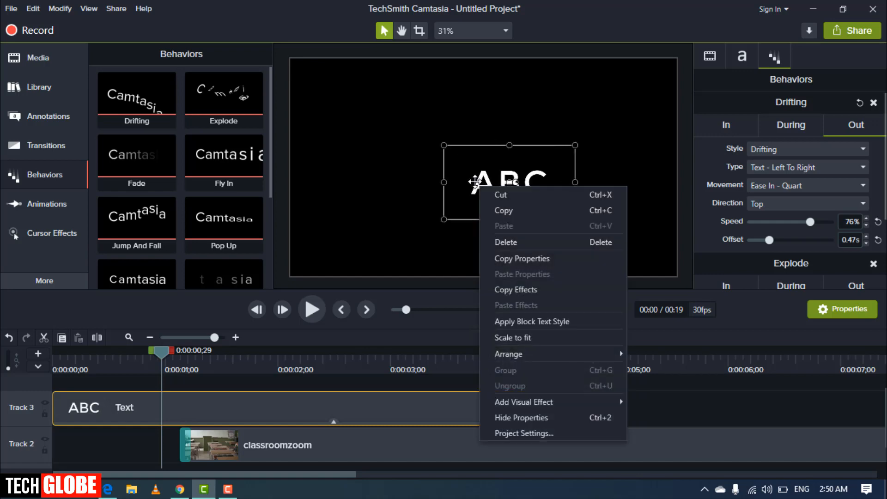
{"action": "left_click", "coordinate": [507, 326]}
{"action": "left_click_drag", "start_coordinate": [496, 198], "coordinate": [430, 182]}
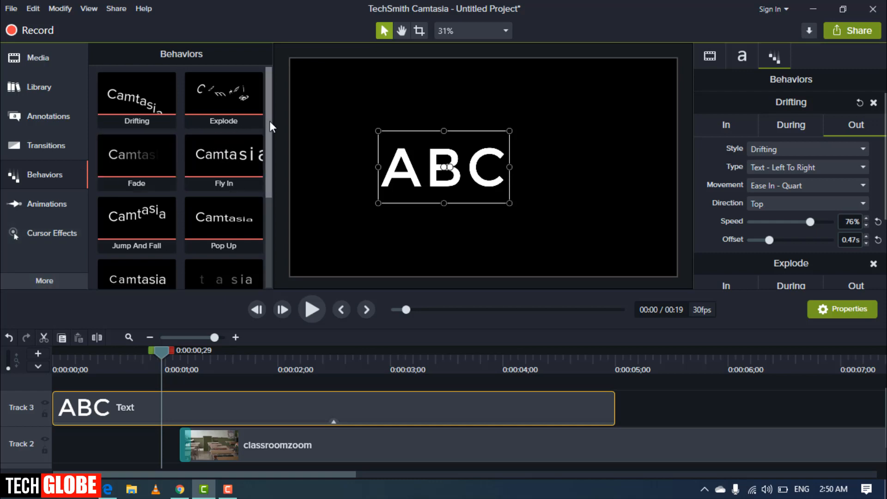
{"action": "scroll", "coordinate": [267, 193], "scroll_direction": "down", "scroll_amount": 1}
{"action": "scroll", "coordinate": [265, 192], "scroll_direction": "down", "scroll_amount": 3}
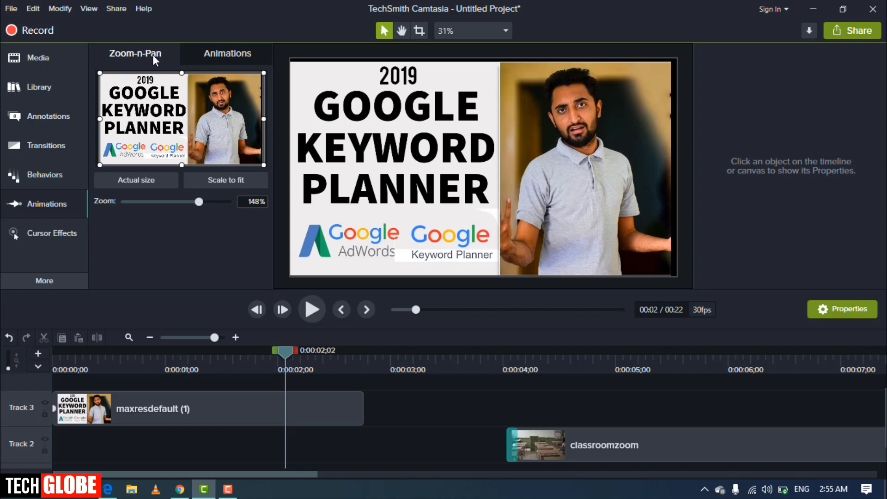
- Apply the Tilt Left animation near the start of the maxresdefault (1) clip on Track 3 and preview it from the beginning
{"action": "left_click", "coordinate": [216, 55]}
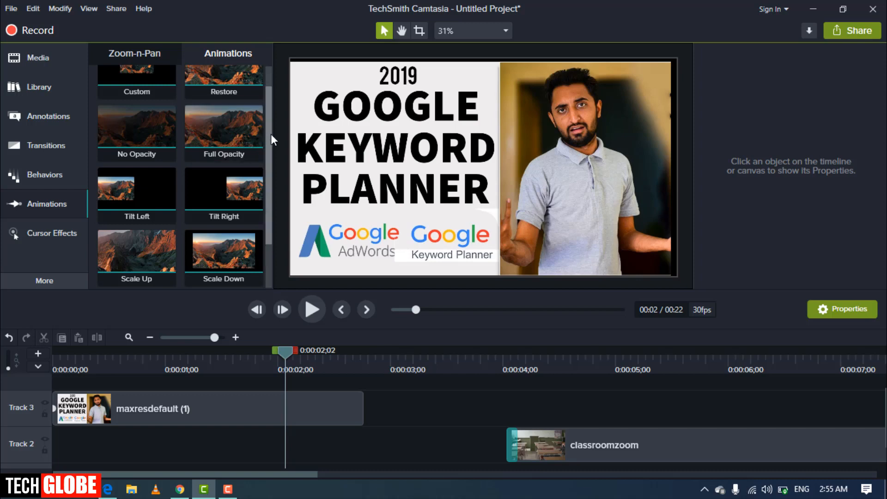
{"action": "scroll", "coordinate": [270, 119], "scroll_direction": "up", "scroll_amount": 1}
{"action": "left_click_drag", "start_coordinate": [273, 129], "coordinate": [266, 176]}
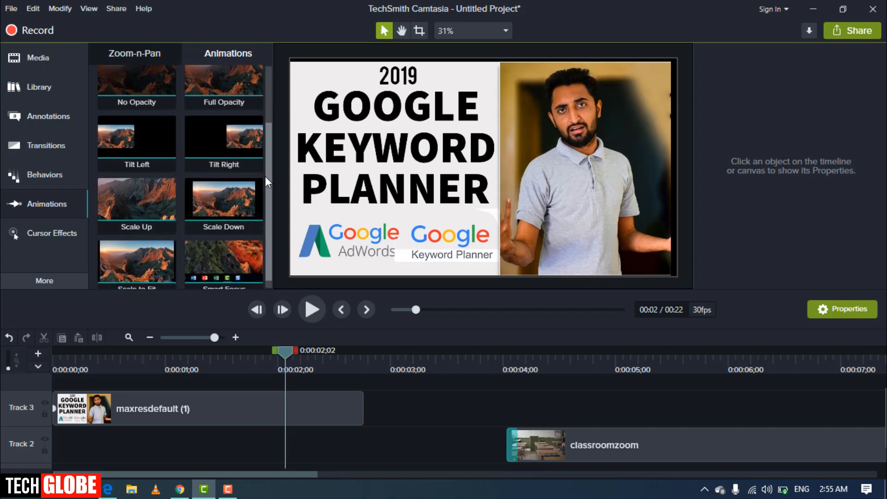
{"action": "left_click", "coordinate": [143, 154]}
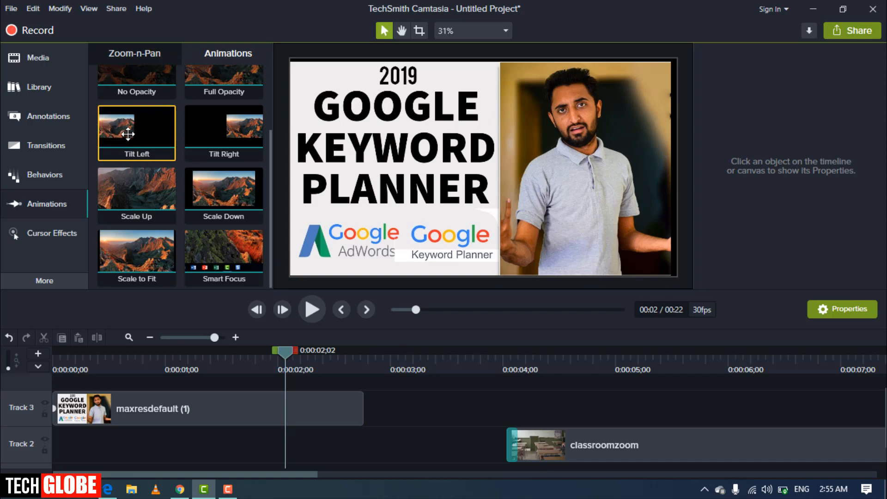
{"action": "left_click_drag", "start_coordinate": [128, 134], "coordinate": [113, 405]}
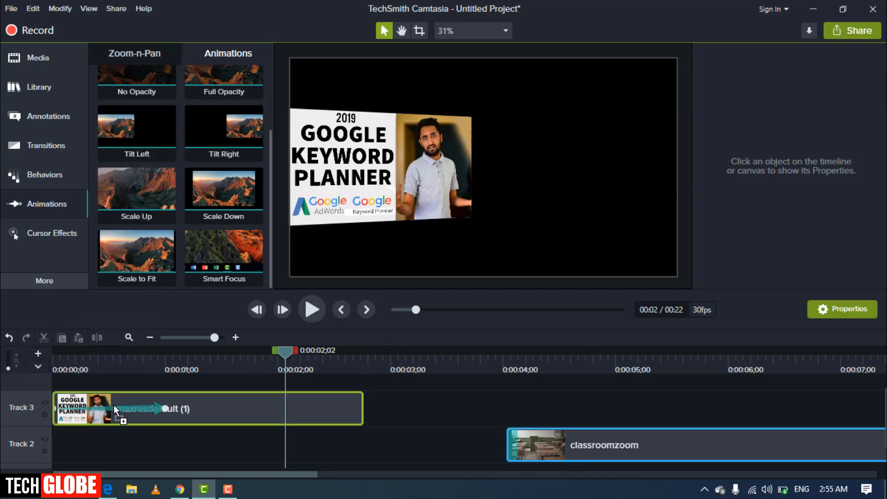
{"action": "left_click_drag", "start_coordinate": [166, 351], "coordinate": [5, 363]}
{"action": "left_click", "coordinate": [308, 312]}
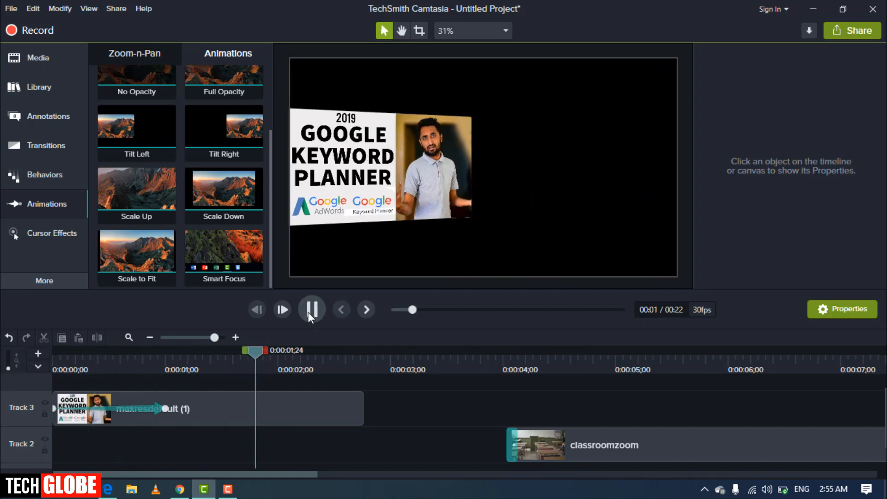
- Add the Tilt Right animation after Tilt Left on the maxresdefault (1) clip, ending at 0:00:02;00, and preview it from the beginning
{"action": "left_click", "coordinate": [308, 312]}
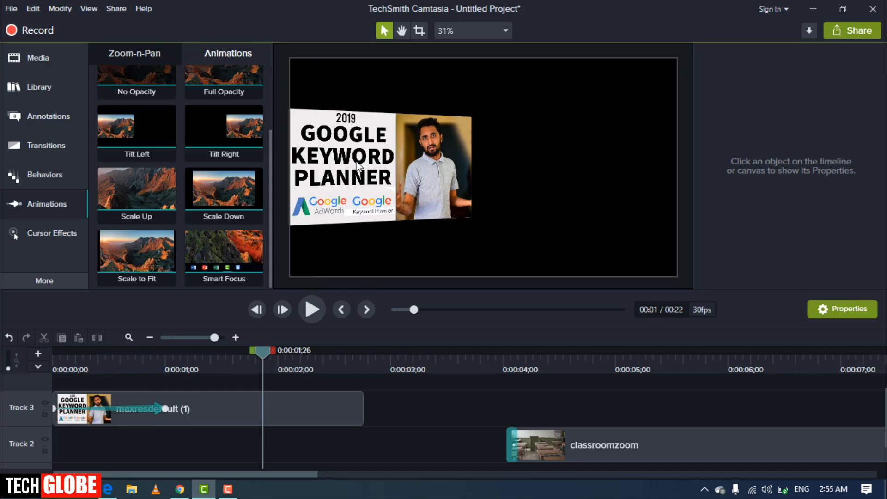
{"action": "left_click_drag", "start_coordinate": [240, 130], "coordinate": [96, 406]}
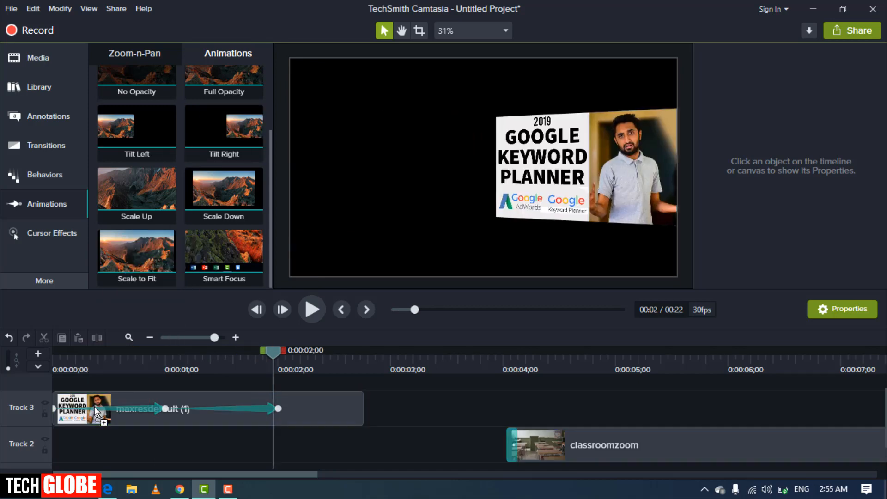
{"action": "left_click", "coordinate": [183, 417]}
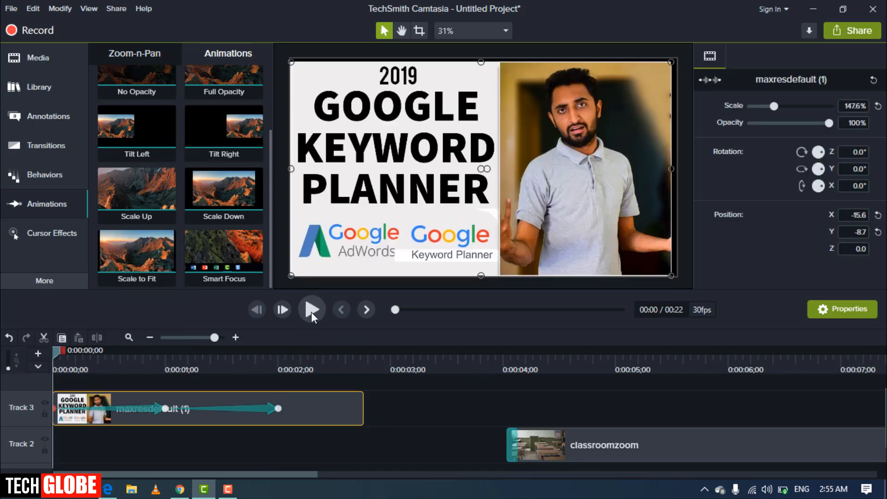
{"action": "left_click", "coordinate": [312, 312]}
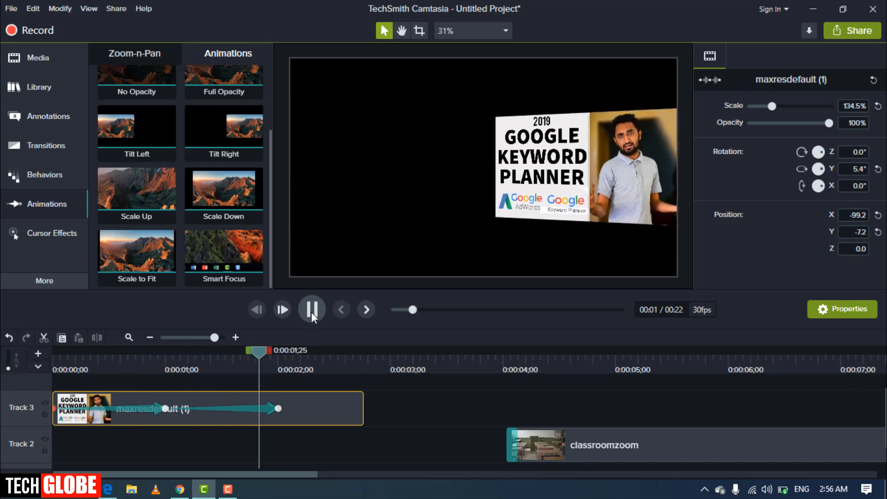
{"action": "left_click", "coordinate": [312, 312]}
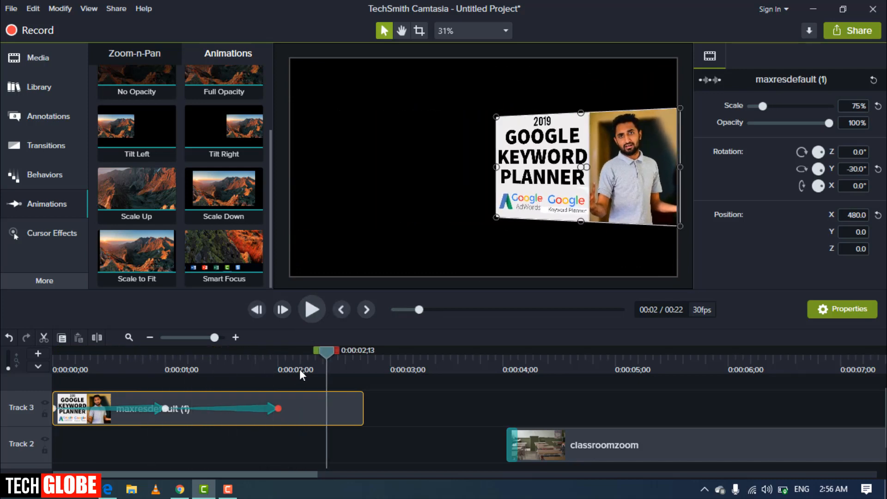
- Delete the Tilt Right and Tilt Left animations from the maxresdefault (1) clip on Track 3
{"action": "left_click", "coordinate": [256, 409]}
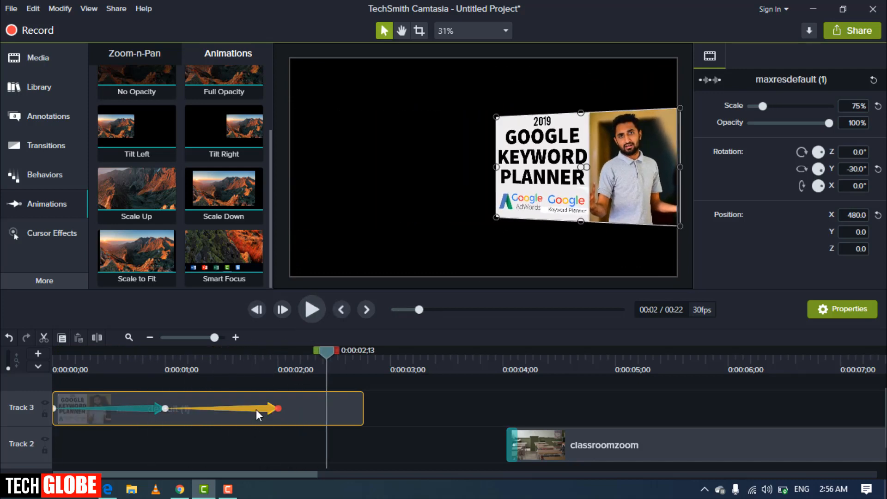
{"action": "right_click", "coordinate": [256, 409]}
{"action": "left_click", "coordinate": [279, 358]}
{"action": "right_click", "coordinate": [117, 409]}
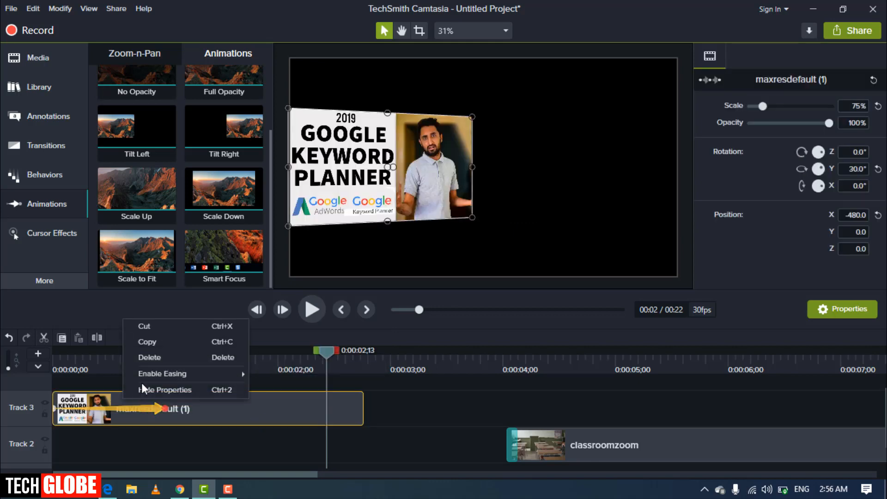
{"action": "left_click", "coordinate": [155, 356]}
{"action": "left_click", "coordinate": [154, 77]}
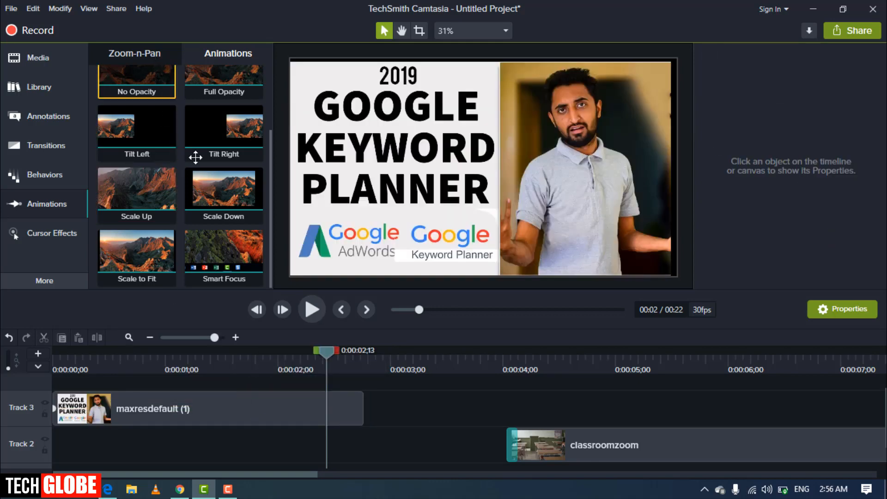
- Open the Zoom-n-Pan options and delete the leftover keyframe at the start of the maxresdefault (1) clip
{"action": "left_click", "coordinate": [140, 46]}
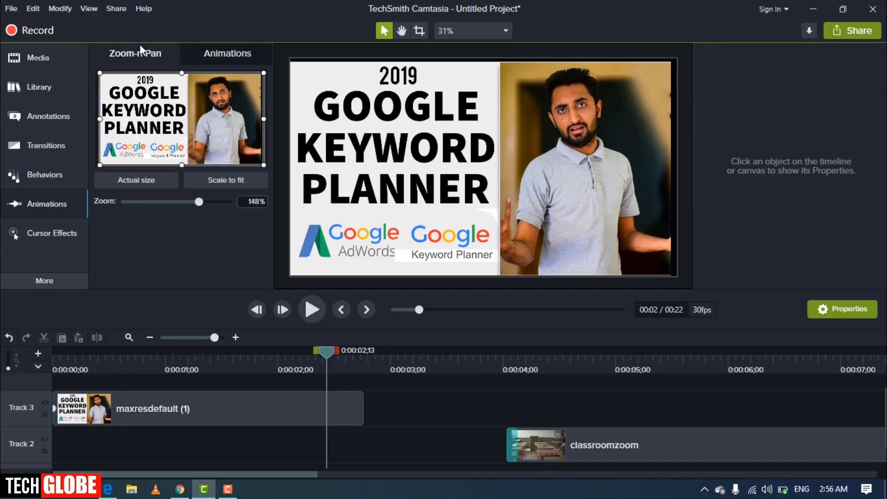
{"action": "left_click", "coordinate": [193, 409]}
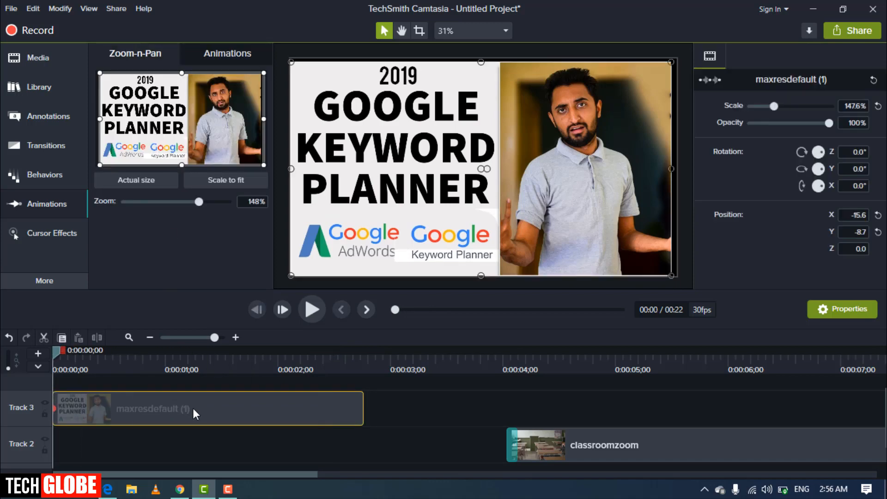
{"action": "right_click", "coordinate": [55, 409]}
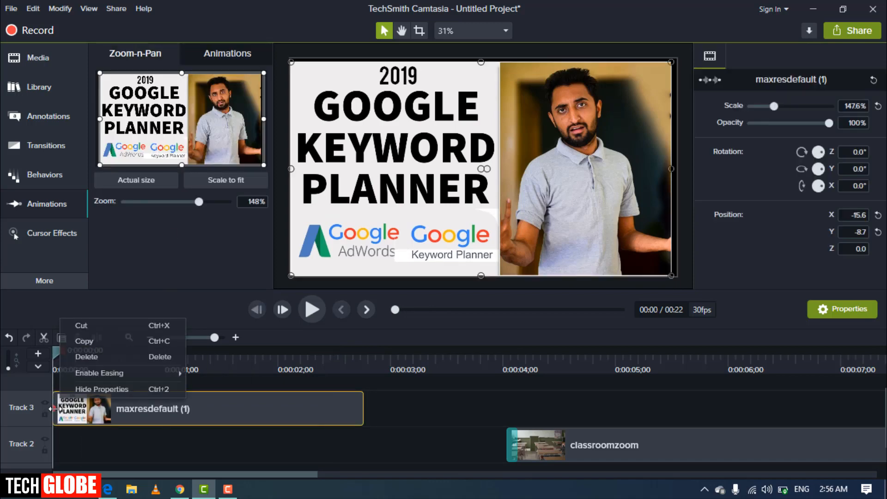
{"action": "left_click", "coordinate": [96, 359]}
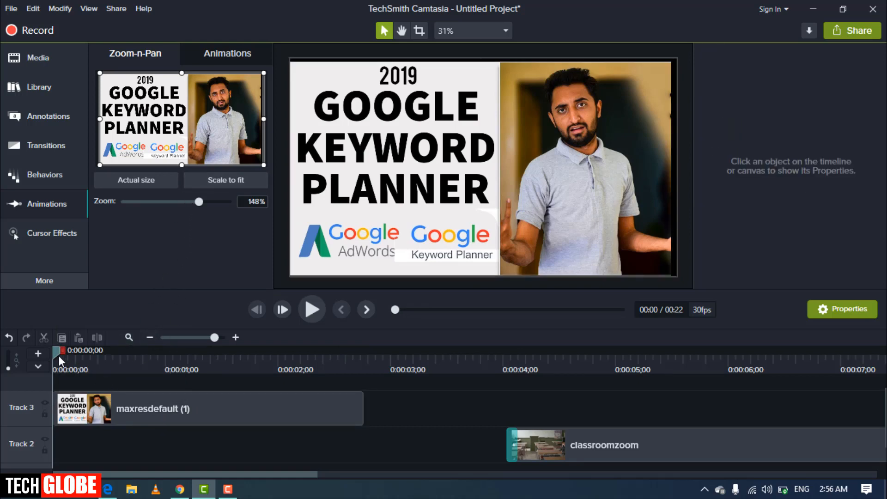
- With the playhead at the clip's start, shrink the Zoom-n-Pan frame to 208% and shift it slightly upward
{"action": "left_click_drag", "start_coordinate": [55, 353], "coordinate": [35, 370]}
{"action": "left_click_drag", "start_coordinate": [70, 353], "coordinate": [49, 397]}
{"action": "left_click_drag", "start_coordinate": [265, 165], "coordinate": [245, 154]}
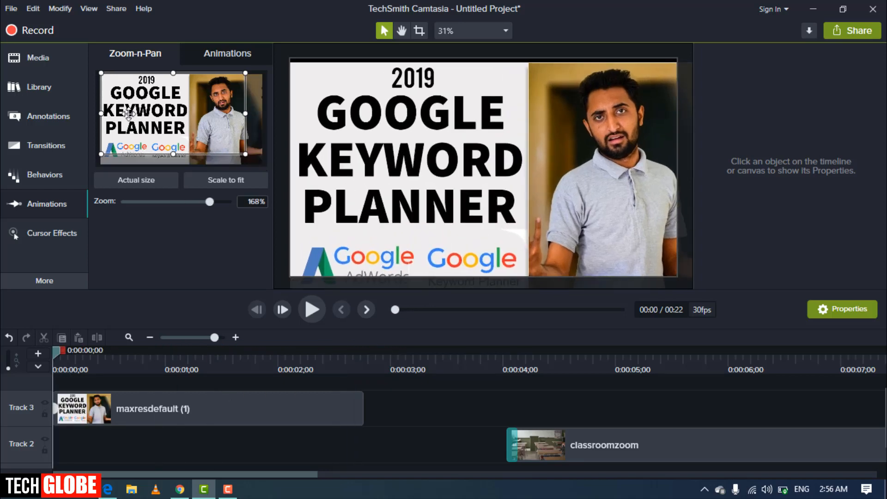
{"action": "left_click_drag", "start_coordinate": [98, 73], "coordinate": [128, 85]}
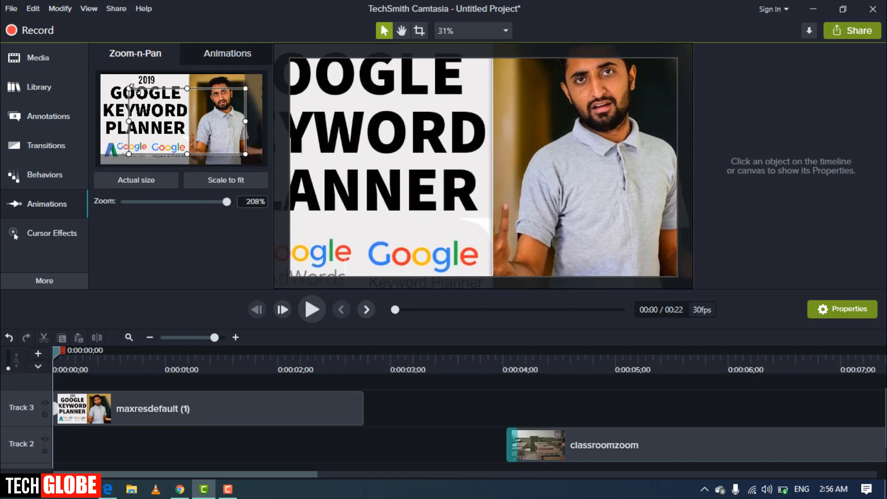
{"action": "left_click_drag", "start_coordinate": [156, 114], "coordinate": [156, 110]}
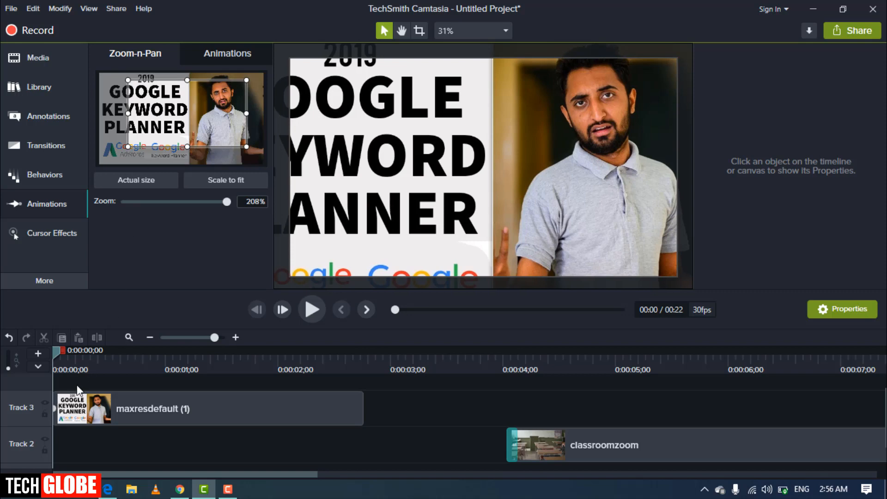
- Move the zoom keyframe to the clip's end, set the starting zoom to 151% covering the whole image, and preview the zoom
{"action": "left_click_drag", "start_coordinate": [55, 409], "coordinate": [363, 412]}
{"action": "double_click", "coordinate": [290, 422]}
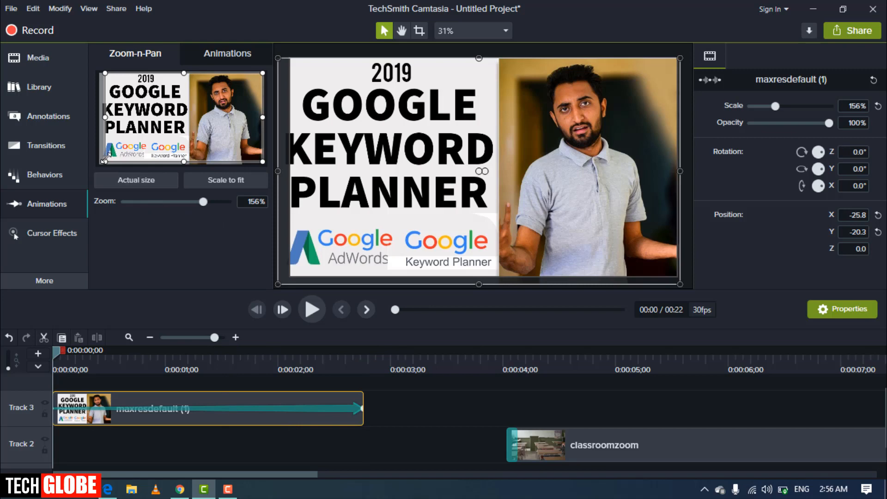
{"action": "left_click_drag", "start_coordinate": [103, 160], "coordinate": [100, 164]}
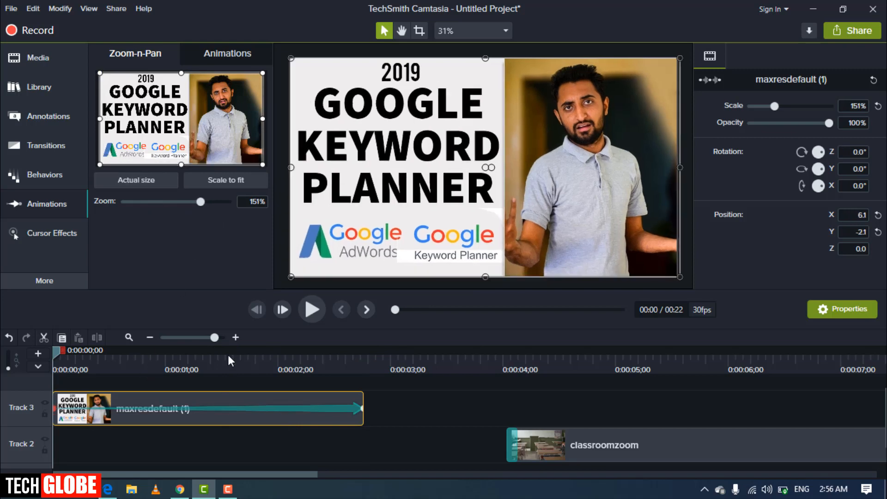
{"action": "left_click", "coordinate": [311, 311]}
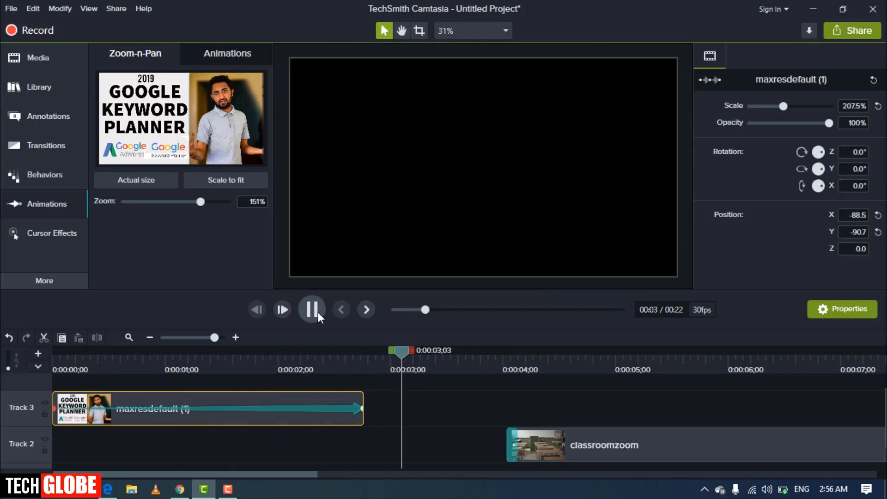
{"action": "left_click", "coordinate": [317, 311]}
{"action": "left_click", "coordinate": [256, 309]}
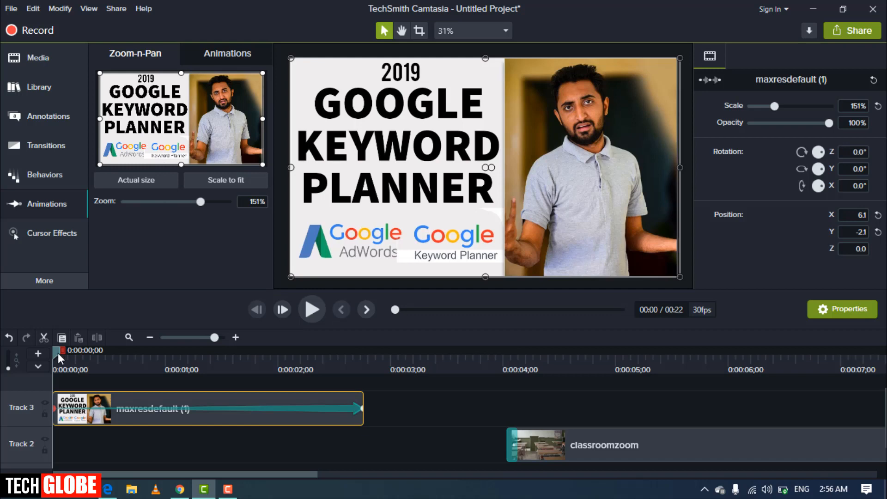
- Add a second zoom keyframe at 0:00:02;18 with the frame enlarged to 173%, and preview the clip from the start
{"action": "left_click", "coordinate": [345, 372]}
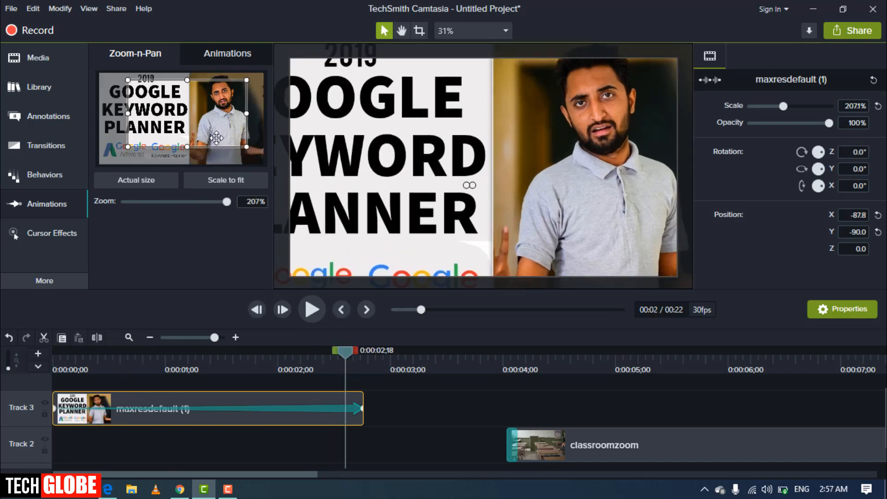
{"action": "left_click_drag", "start_coordinate": [124, 150], "coordinate": [108, 158]}
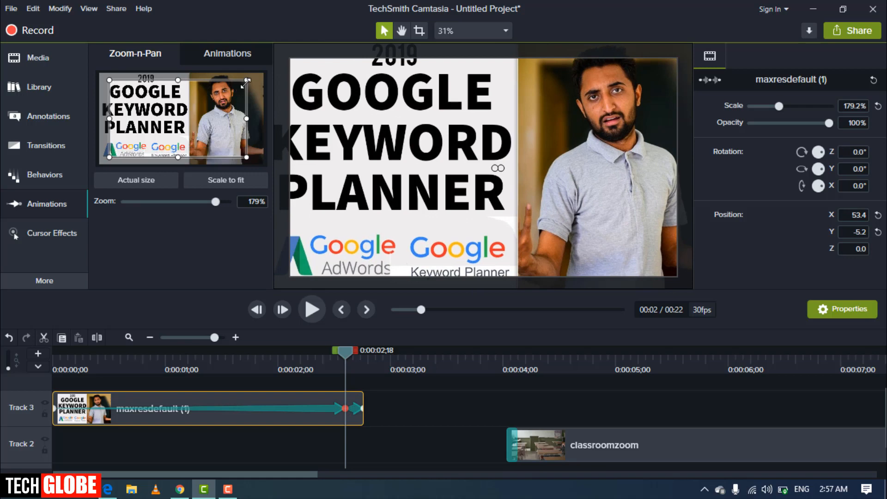
{"action": "left_click_drag", "start_coordinate": [246, 83], "coordinate": [248, 80]}
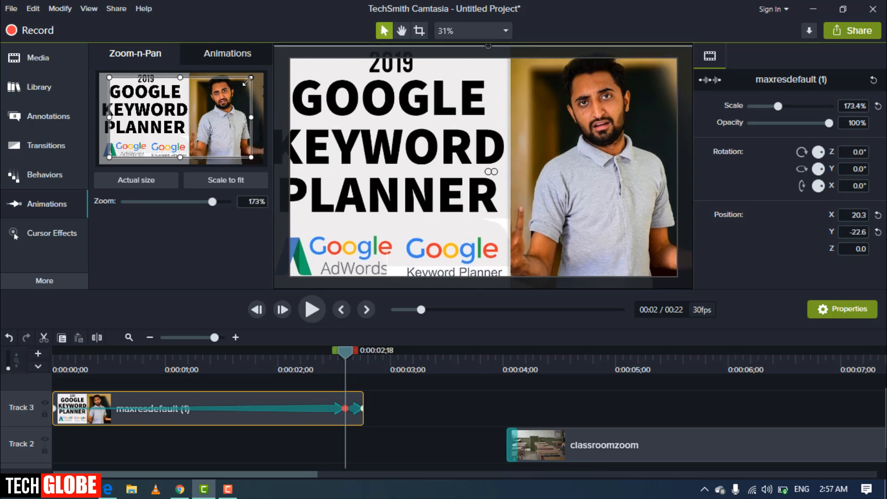
{"action": "left_click_drag", "start_coordinate": [348, 354], "coordinate": [32, 377]}
{"action": "left_click", "coordinate": [324, 309]}
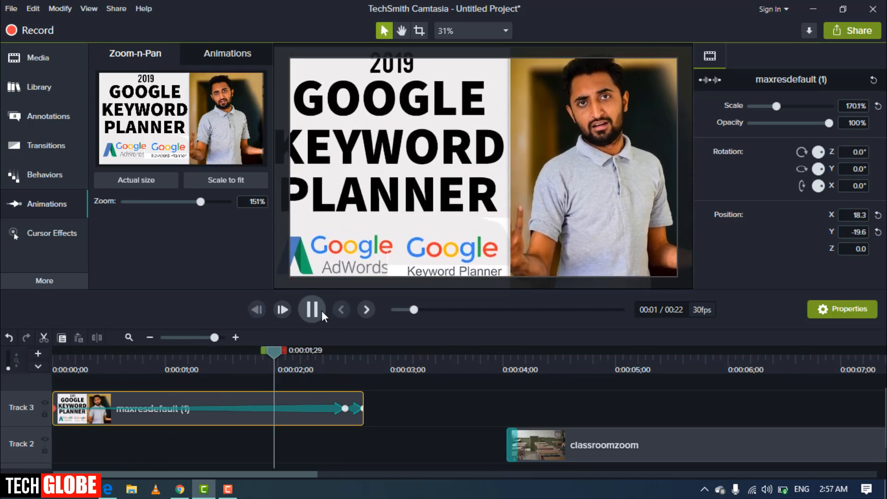
{"action": "left_click", "coordinate": [313, 312]}
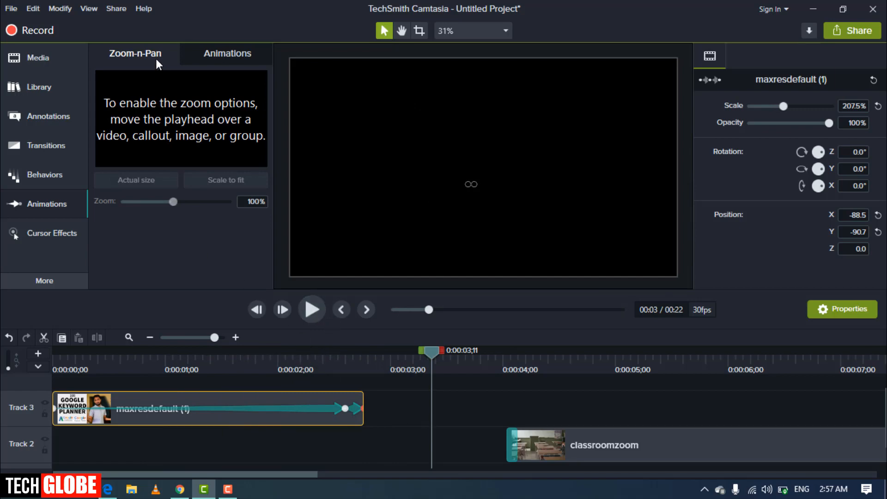
- Delete both zoom animation arrows from the maxresdefault (1) clip
{"action": "left_click_drag", "start_coordinate": [431, 358], "coordinate": [120, 369]}
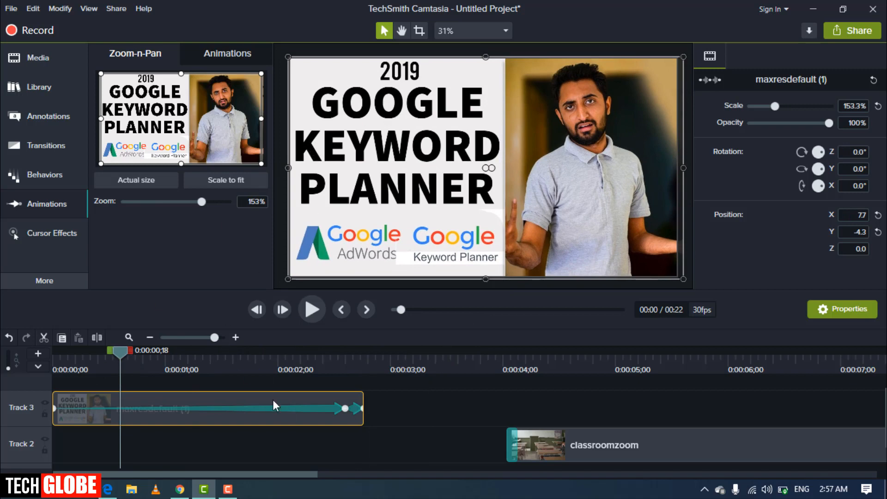
{"action": "left_click", "coordinate": [304, 410]}
{"action": "right_click", "coordinate": [304, 409]}
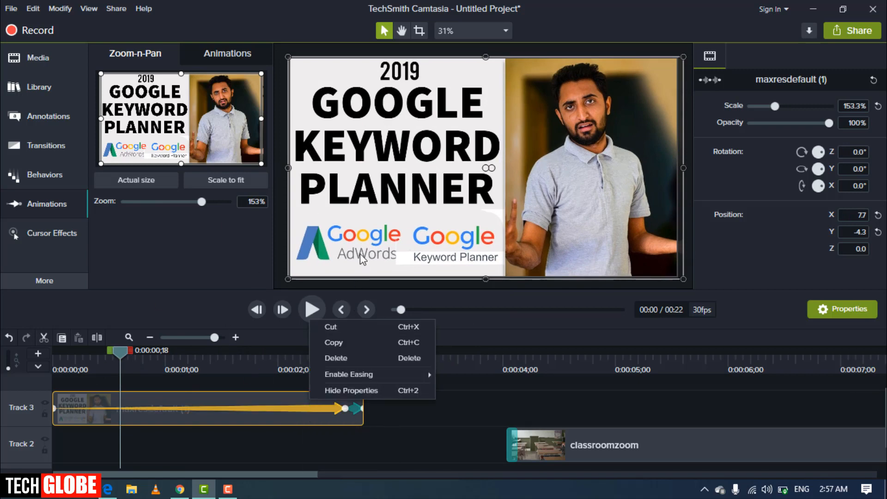
{"action": "left_click", "coordinate": [346, 358]}
{"action": "left_click", "coordinate": [354, 410]}
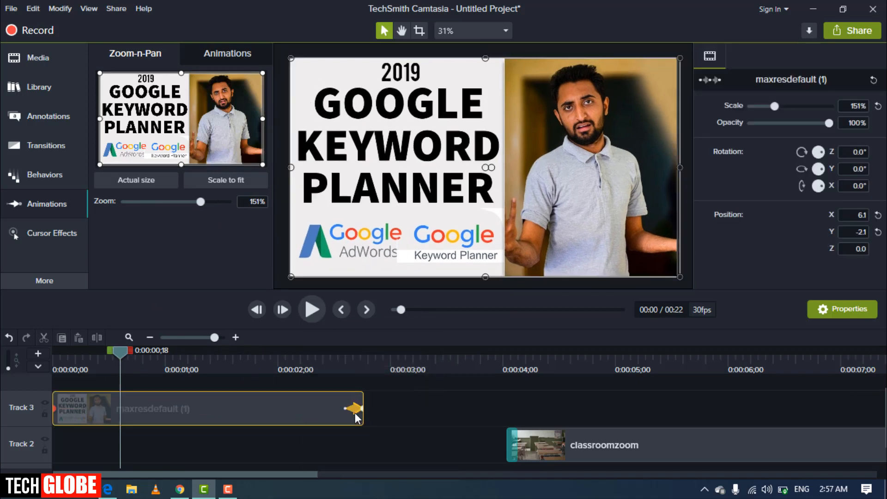
{"action": "right_click", "coordinate": [355, 410]}
{"action": "left_click", "coordinate": [372, 360]}
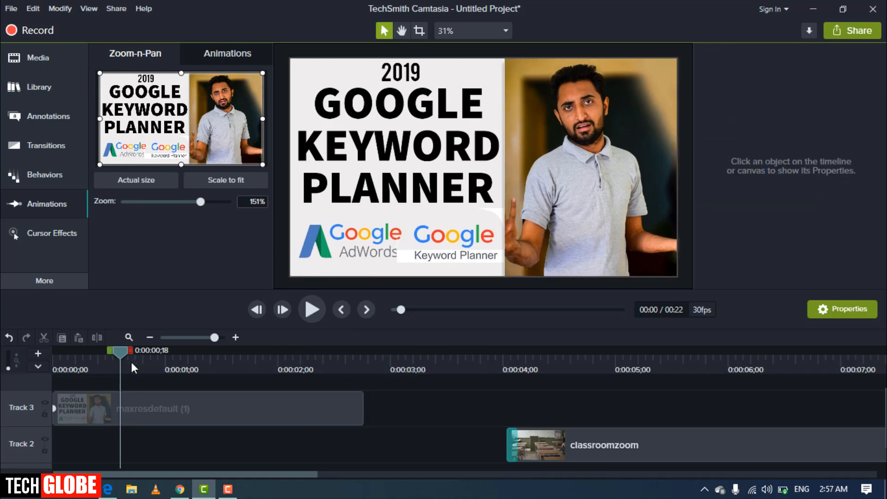
- Return the playhead to the start and delete the remaining zoom keyframe at the beginning of the maxresdefault (1) clip
{"action": "left_click_drag", "start_coordinate": [116, 352], "coordinate": [47, 376]}
{"action": "right_click", "coordinate": [55, 413]}
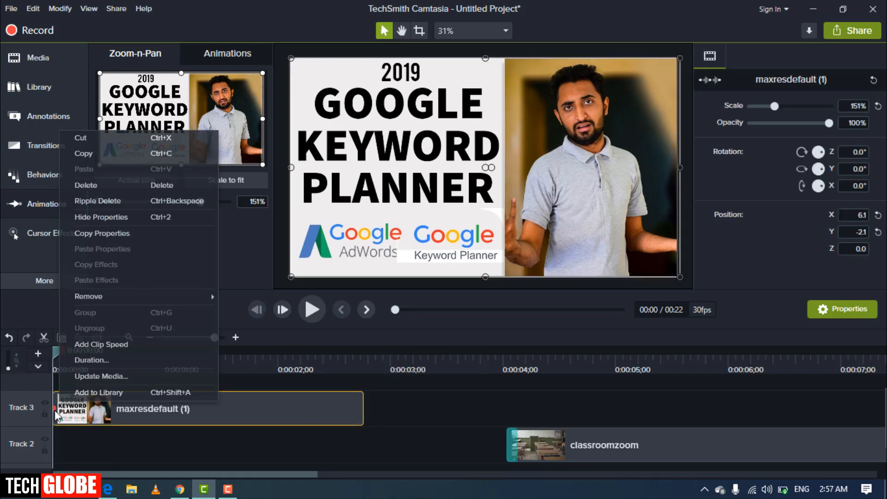
{"action": "right_click", "coordinate": [55, 407]}
{"action": "left_click", "coordinate": [86, 357]}
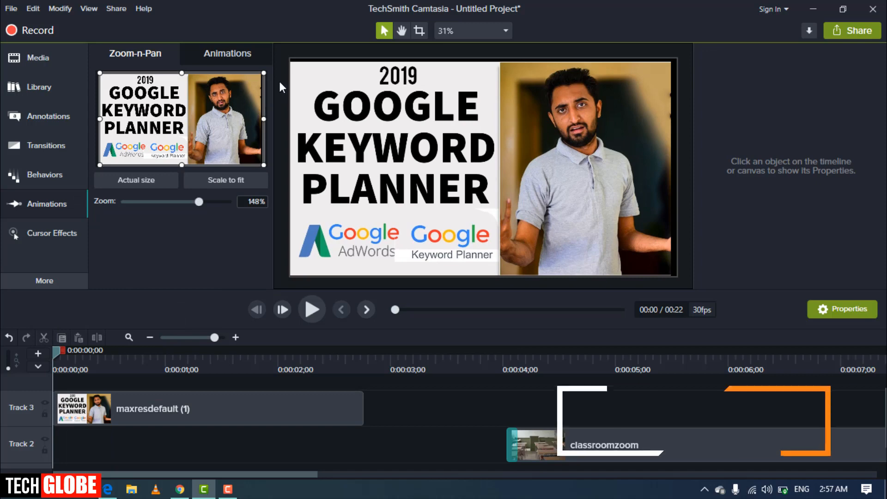
- Create a short zoom at the clip's start from the full image at 152% to the Google AdWords logo at 508%
{"action": "left_click_drag", "start_coordinate": [265, 72], "coordinate": [148, 151]}
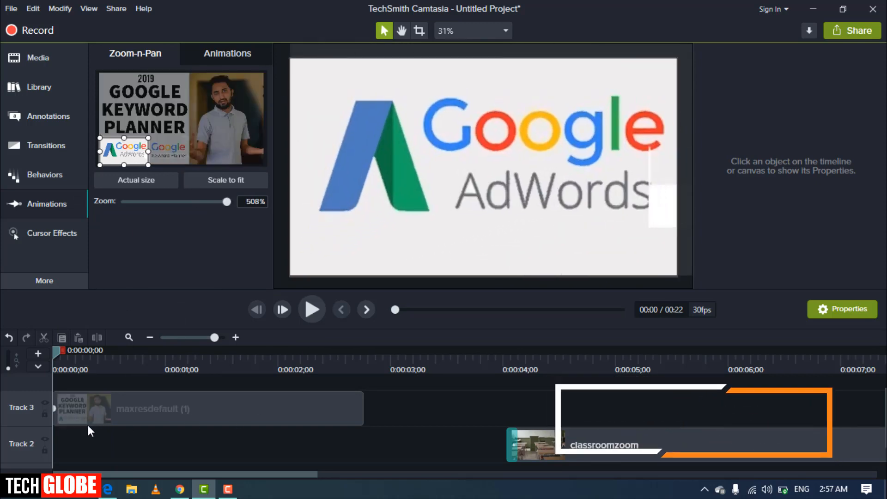
{"action": "left_click", "coordinate": [58, 410]}
{"action": "left_click_drag", "start_coordinate": [60, 410], "coordinate": [78, 410]}
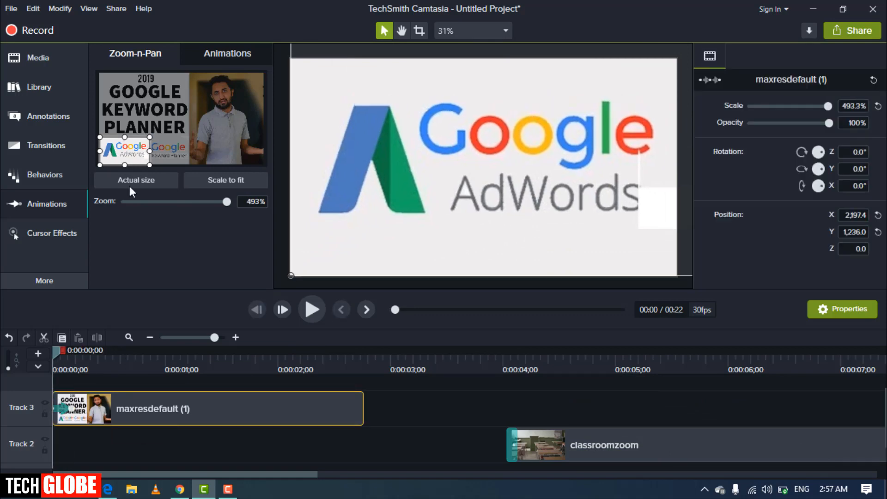
{"action": "left_click_drag", "start_coordinate": [149, 137], "coordinate": [237, 72]}
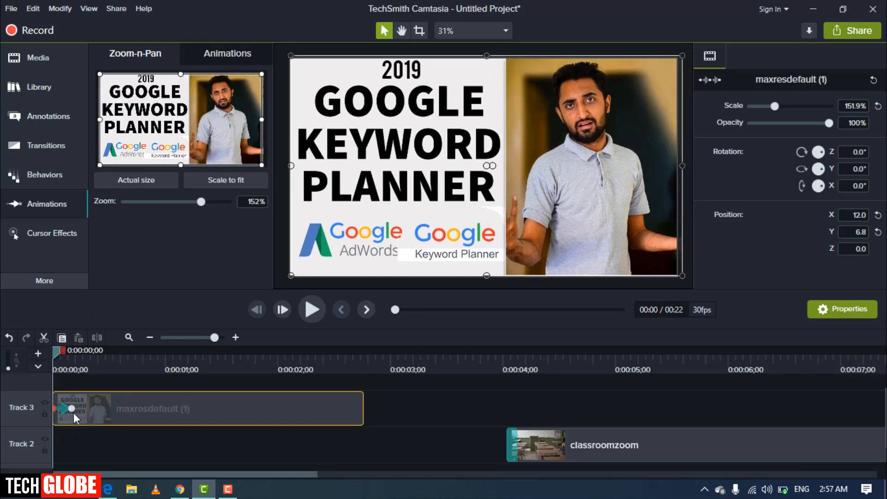
- Preview the logo zoom, extend its end keyframe to about 0:00:01;00, and return the playhead to the start
{"action": "left_click", "coordinate": [317, 316]}
{"action": "left_click", "coordinate": [312, 310]}
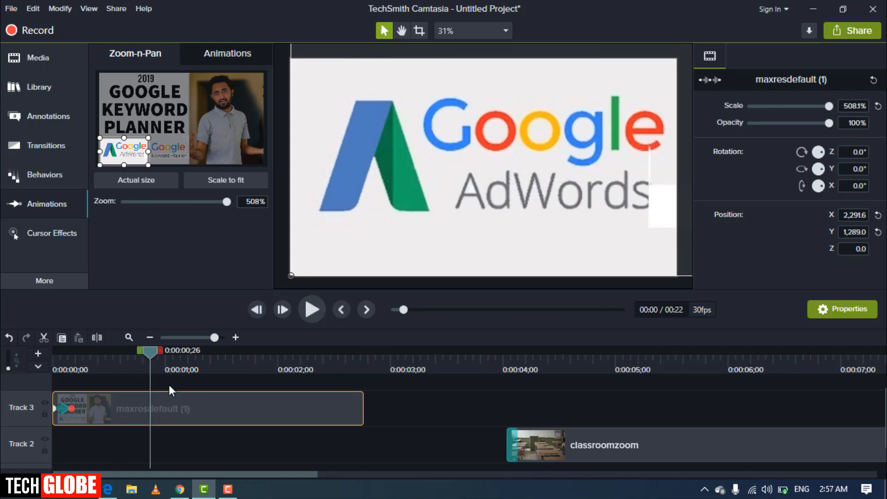
{"action": "left_click_drag", "start_coordinate": [71, 409], "coordinate": [172, 406]}
{"action": "left_click_drag", "start_coordinate": [170, 353], "coordinate": [53, 351]}
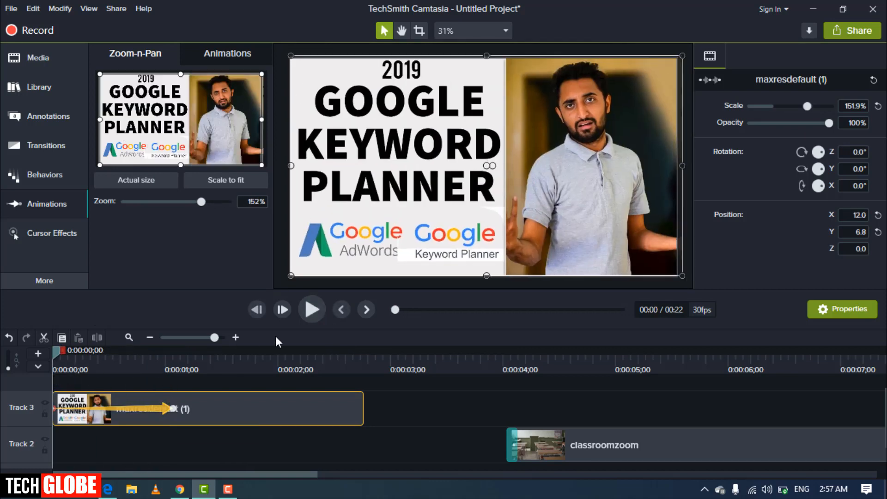
- Play back the zoom to the Google AdWords logo on the maxresdefault (1) clip and stop the preview
{"action": "left_click", "coordinate": [323, 310]}
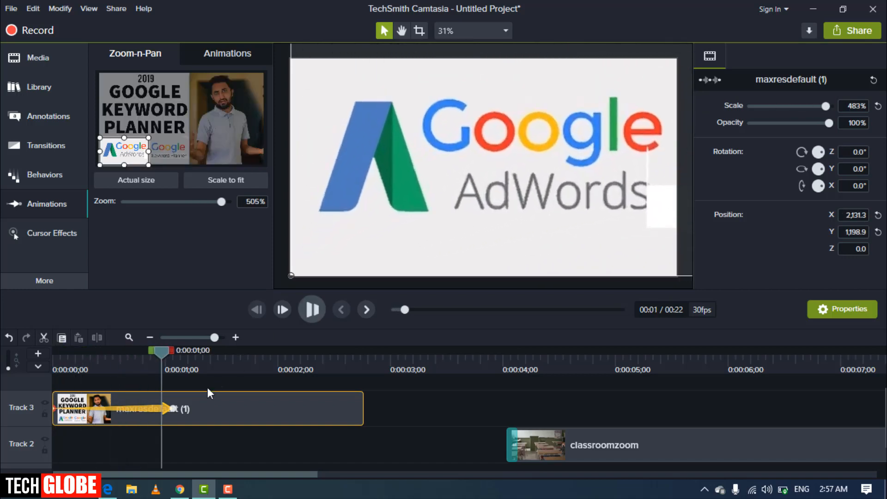
{"action": "key", "text": "space"}
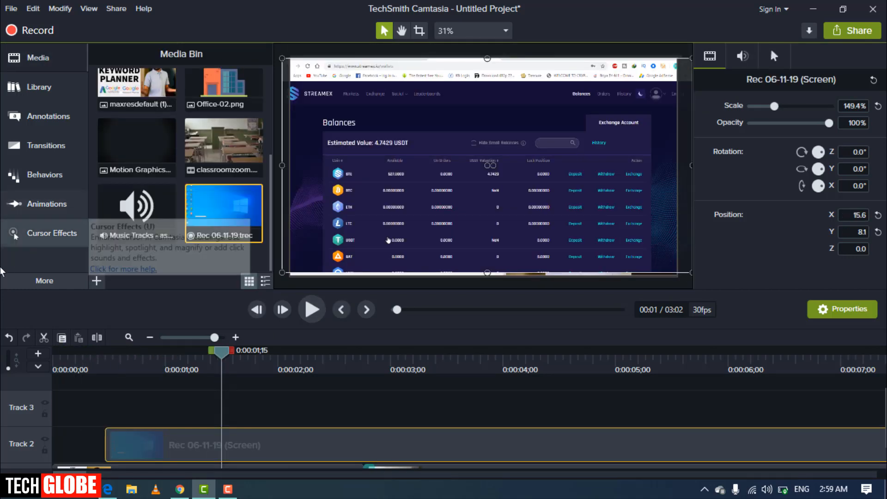
- Show the cursor effects and examine the Camtasia Recorder window with its tool and capture options, minimizing it again
{"action": "left_click", "coordinate": [52, 239]}
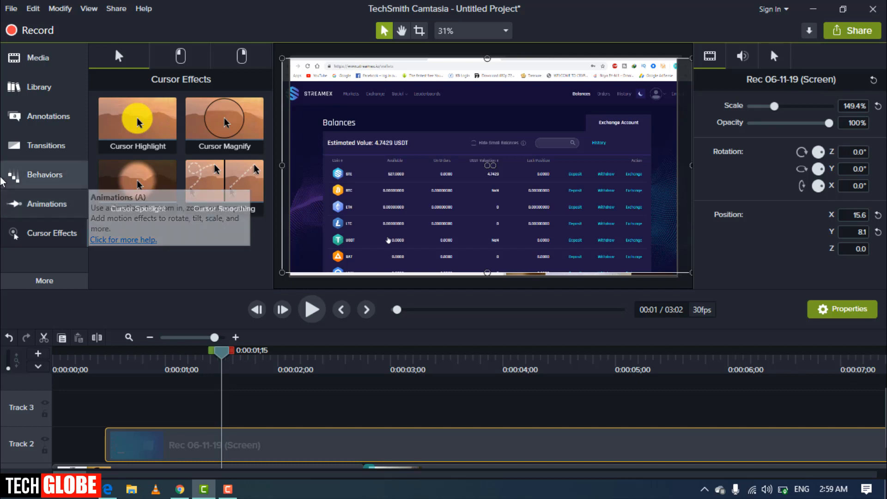
{"action": "left_click", "coordinate": [228, 490]}
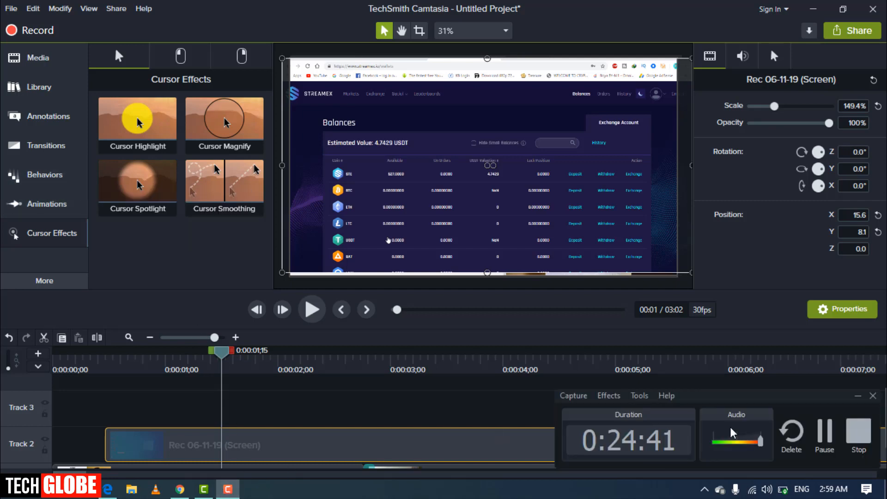
{"action": "left_click", "coordinate": [858, 397]}
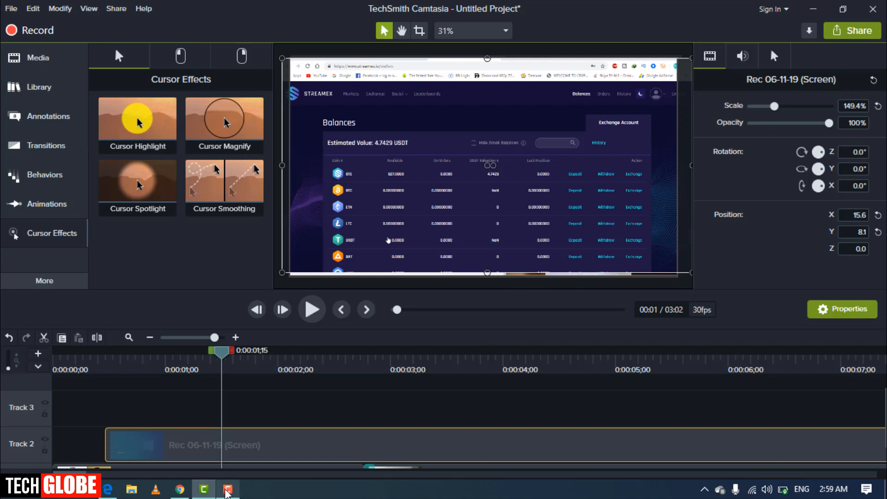
{"action": "left_click", "coordinate": [228, 489]}
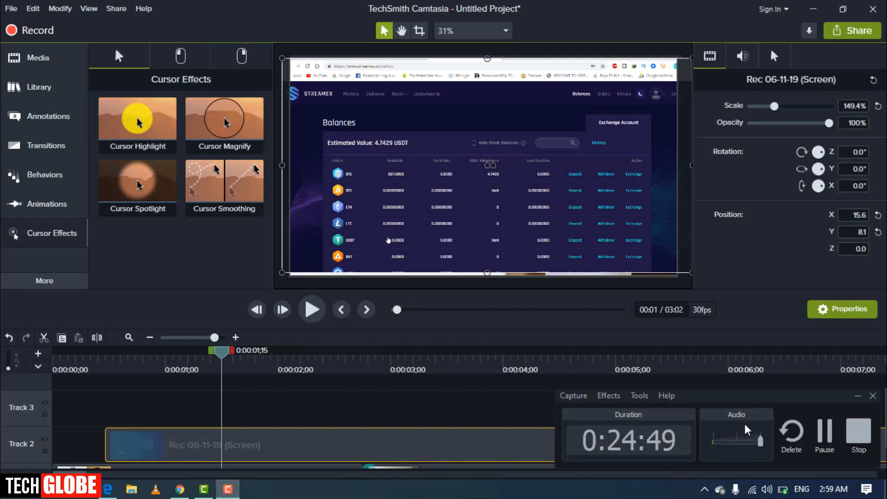
{"action": "left_click", "coordinate": [642, 396]}
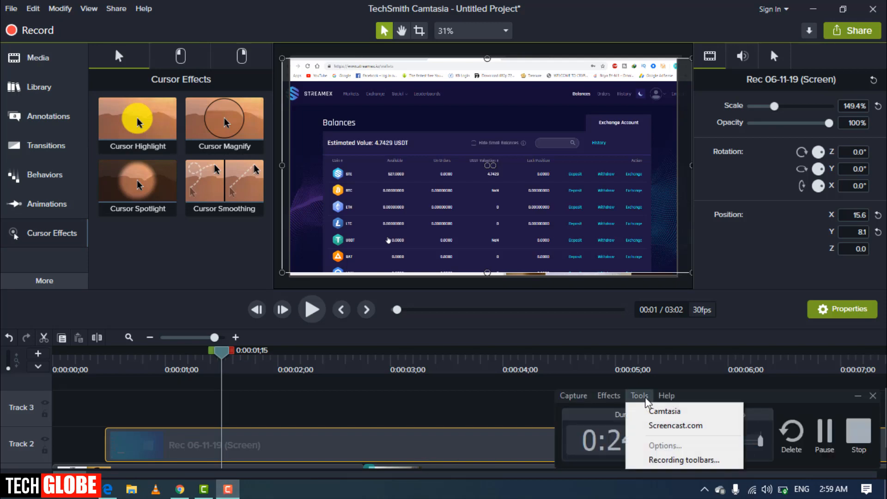
{"action": "key", "text": "Escape"}
{"action": "left_click", "coordinate": [618, 396]}
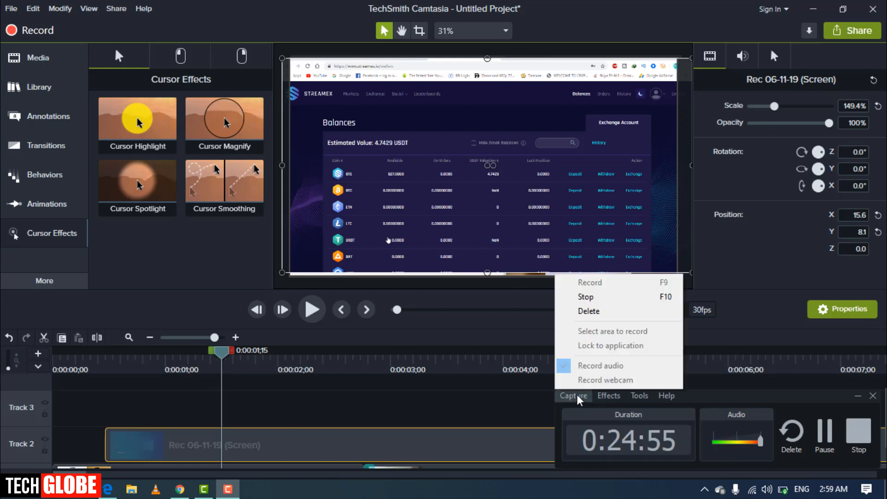
{"action": "left_click", "coordinate": [843, 398]}
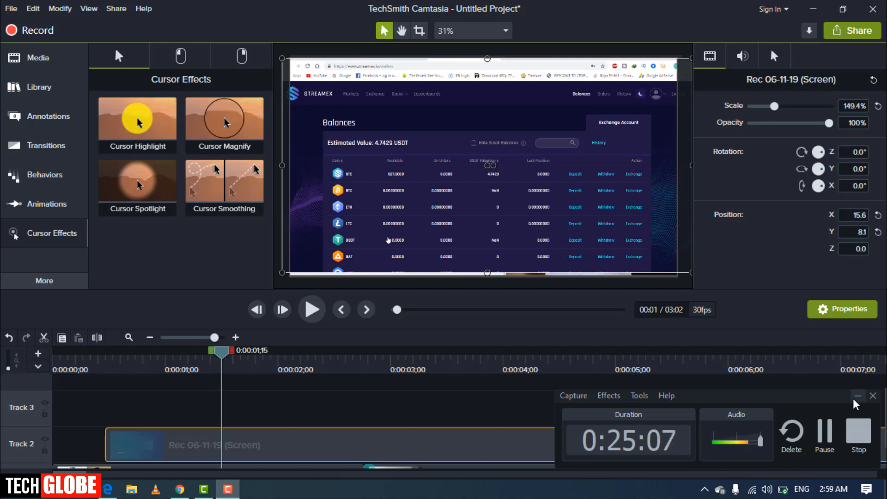
{"action": "left_click", "coordinate": [855, 400]}
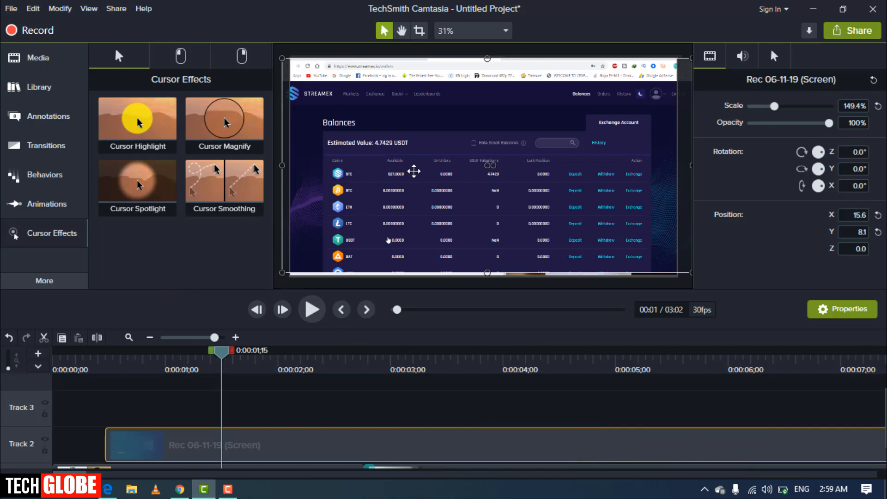
- Try Cursor Highlight and Cursor Magnify on the Rec 06-11-19 screen clip at 0:00:01;18 and undo both effects
{"action": "left_click_drag", "start_coordinate": [219, 353], "coordinate": [235, 361]}
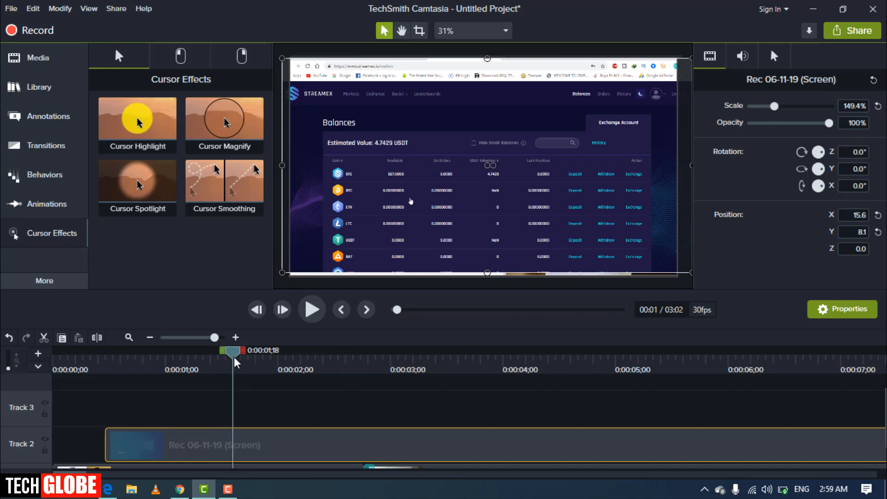
{"action": "left_click_drag", "start_coordinate": [139, 138], "coordinate": [351, 206]}
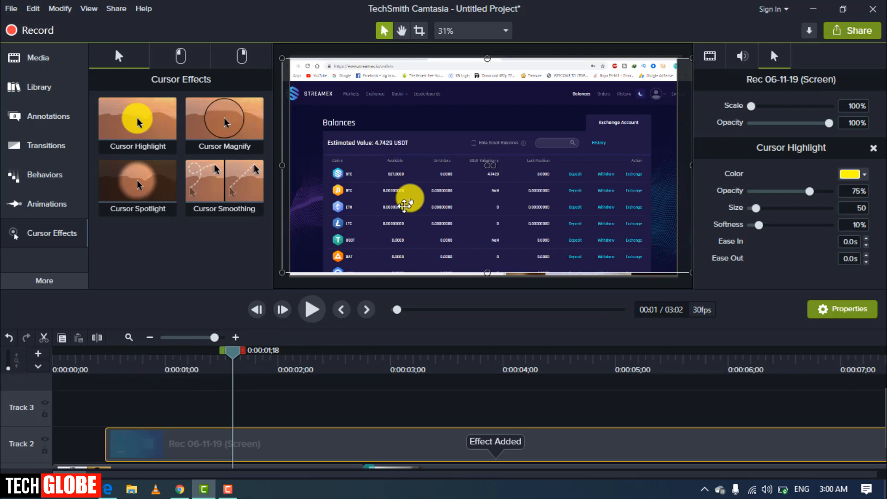
{"action": "left_click_drag", "start_coordinate": [223, 127], "coordinate": [197, 446]}
{"action": "key", "text": "ctrl+z"}
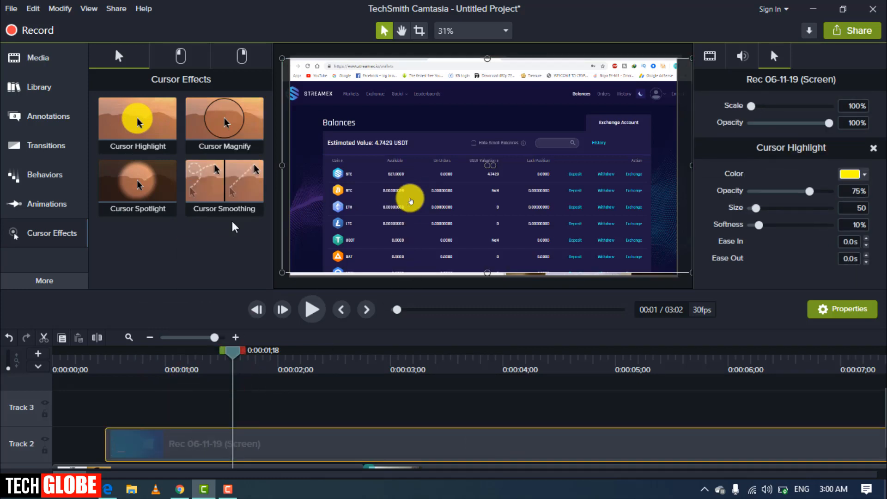
{"action": "left_click_drag", "start_coordinate": [225, 124], "coordinate": [236, 444]}
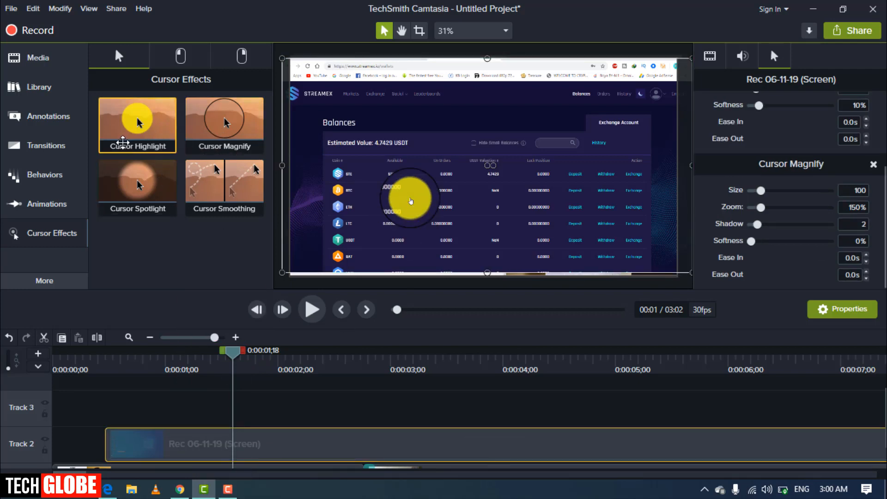
{"action": "key", "text": "ctrl+z"}
{"action": "key", "text": "ctrl+z"}
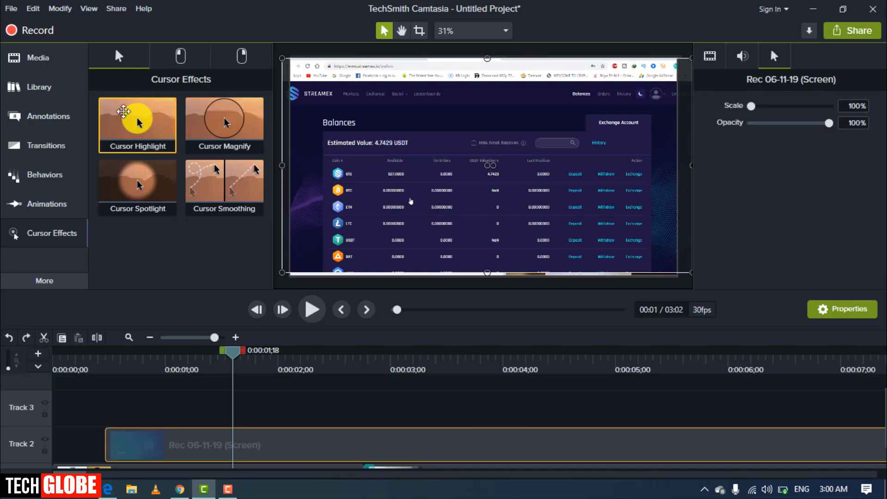
- Try Cursor Magnify alone on the screen clip, preview it up to 0:00:01;26, and undo the effect
{"action": "left_click_drag", "start_coordinate": [217, 123], "coordinate": [240, 448]}
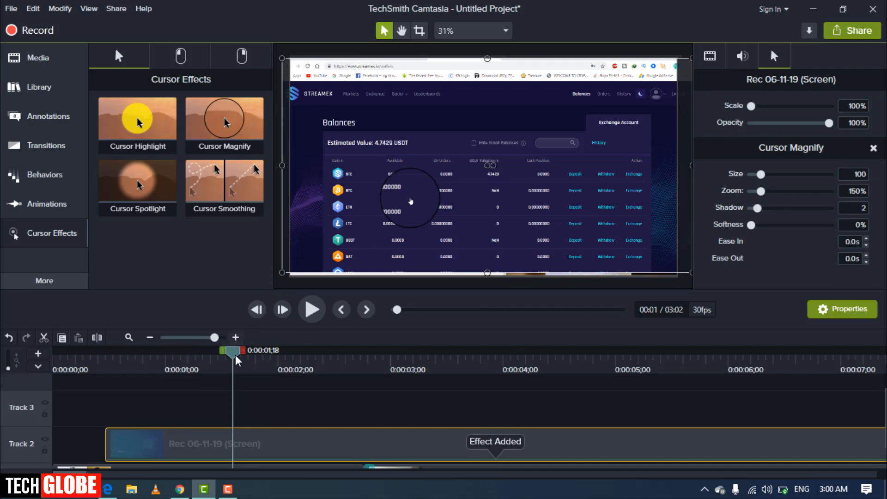
{"action": "left_click_drag", "start_coordinate": [234, 355], "coordinate": [261, 358]}
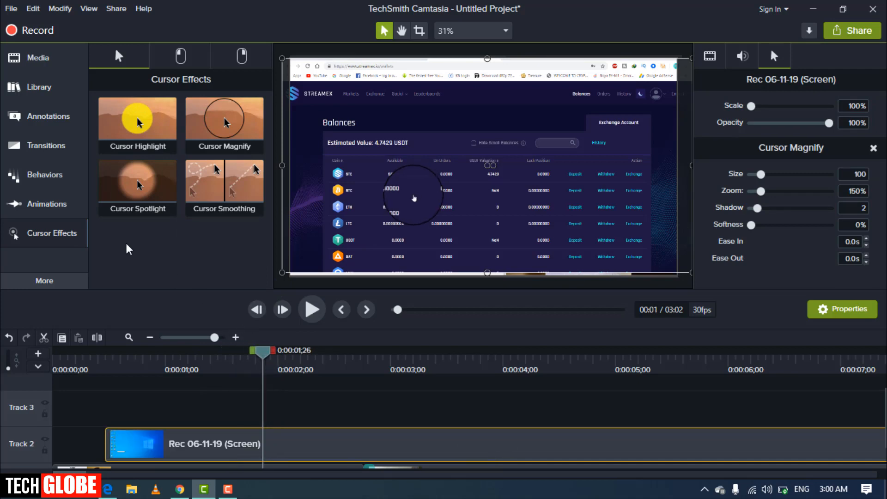
{"action": "key", "text": "ctrl+z"}
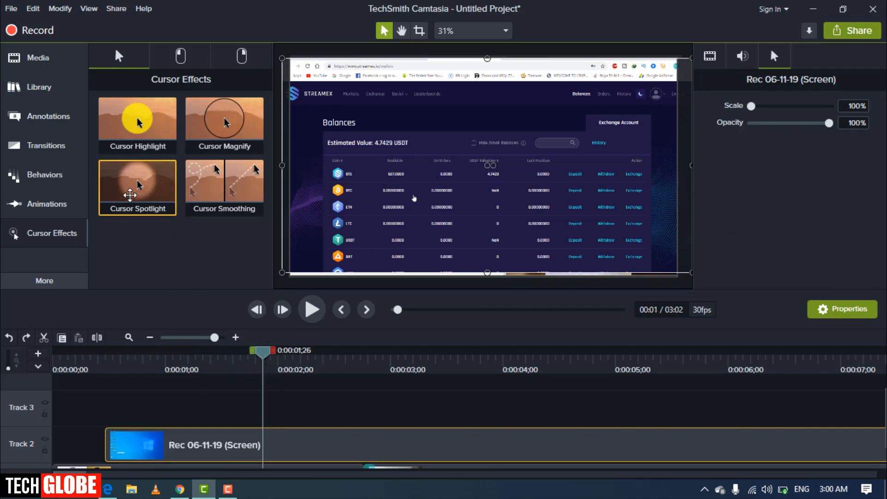
- Apply Cursor Spotlight to the screen clip with size 153, softness 40%, saturation 92%, opacity 71% and blur 3
{"action": "left_click_drag", "start_coordinate": [184, 347], "coordinate": [243, 439]}
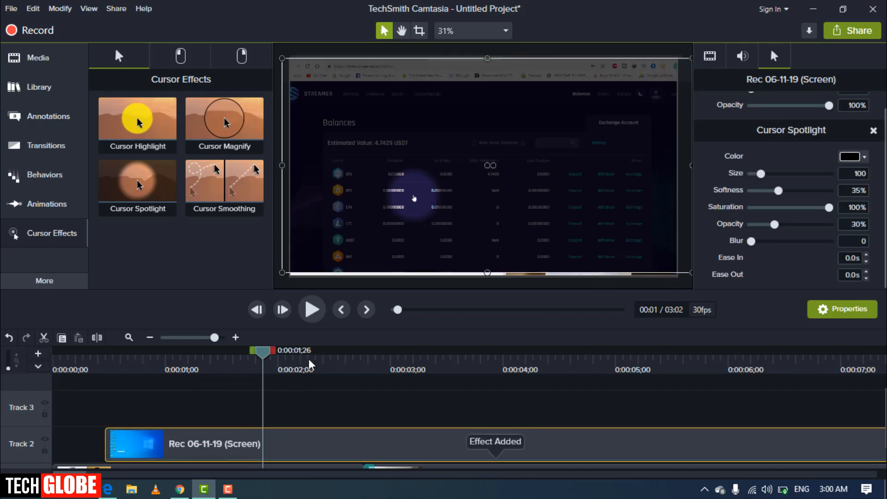
{"action": "key", "text": "ctrl+z"}
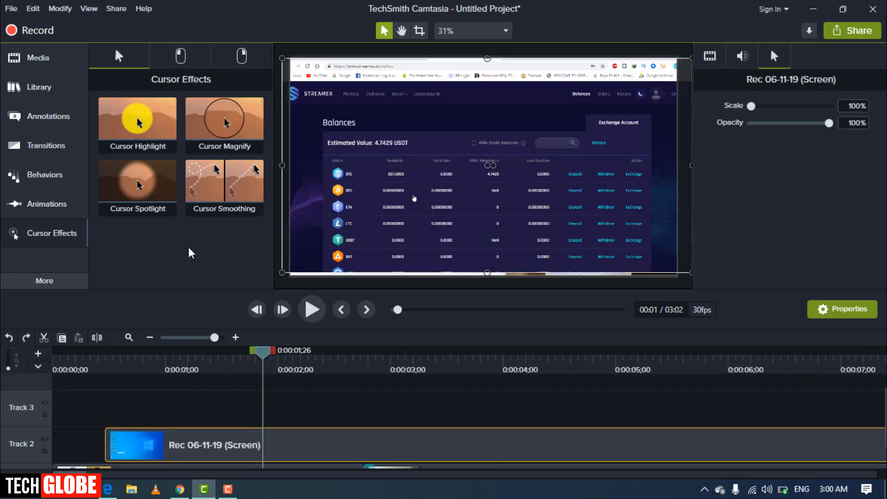
{"action": "left_click_drag", "start_coordinate": [139, 185], "coordinate": [232, 441]}
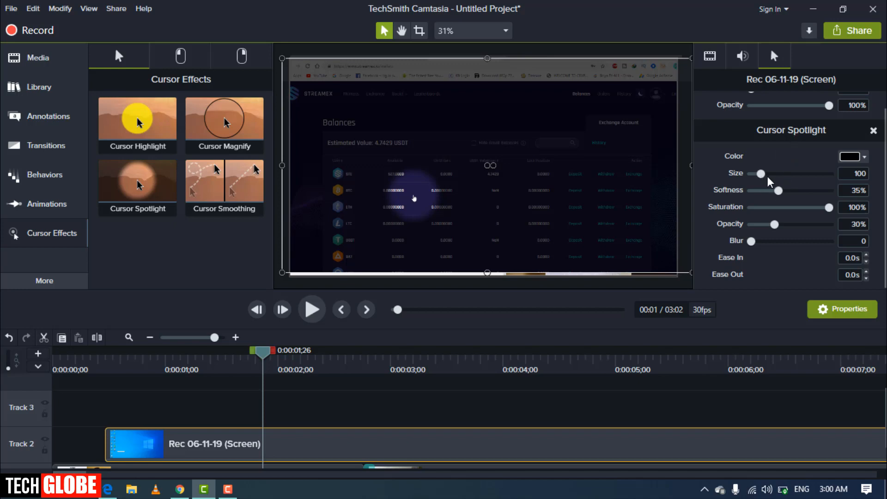
{"action": "left_click_drag", "start_coordinate": [767, 177], "coordinate": [786, 189]}
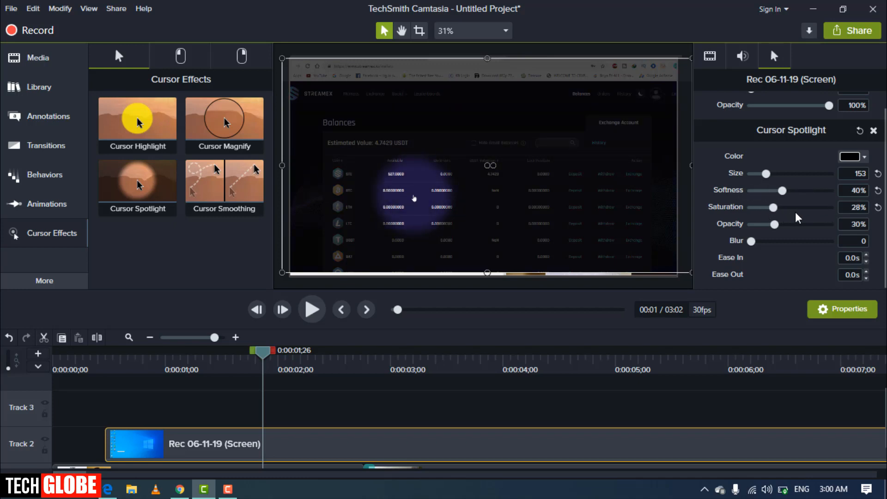
{"action": "left_click_drag", "start_coordinate": [831, 212], "coordinate": [806, 221]}
{"action": "left_click_drag", "start_coordinate": [753, 243], "coordinate": [775, 248]}
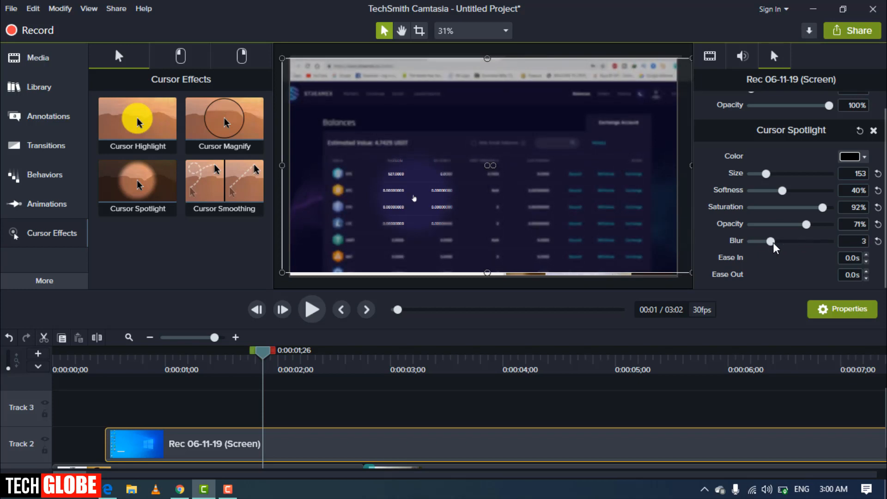
- Set the recorded cursor's scale to 207% and its opacity to 47%
{"action": "scroll", "coordinate": [788, 190], "scroll_direction": "up", "scroll_amount": 1}
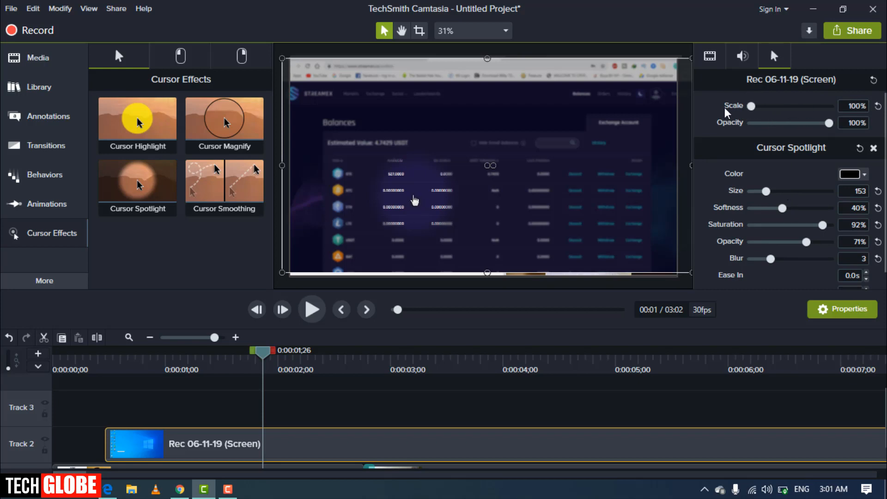
{"action": "left_click_drag", "start_coordinate": [780, 107], "coordinate": [746, 125]}
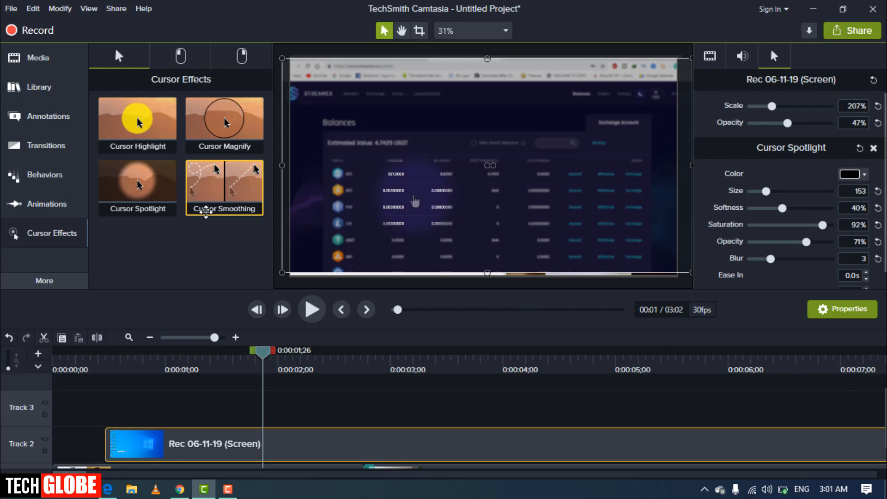
- Undo the cursor scale and opacity changes and the Cursor Spotlight settings on the screen clip
{"action": "key", "text": "ctrl+z"}
{"action": "key", "text": "ctrl+z"}
{"action": "key", "text": "ctrl+z"}
{"action": "key", "text": "ctrl+z"}
{"action": "key", "text": "ctrl+z"}
{"action": "key", "text": "ctrl+z"}
{"action": "key", "text": "ctrl+z"}
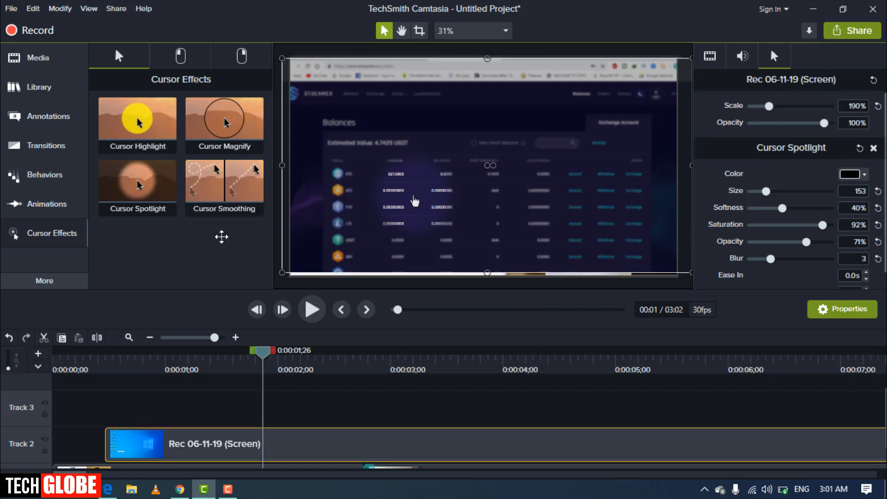
{"action": "key", "text": "ctrl+z"}
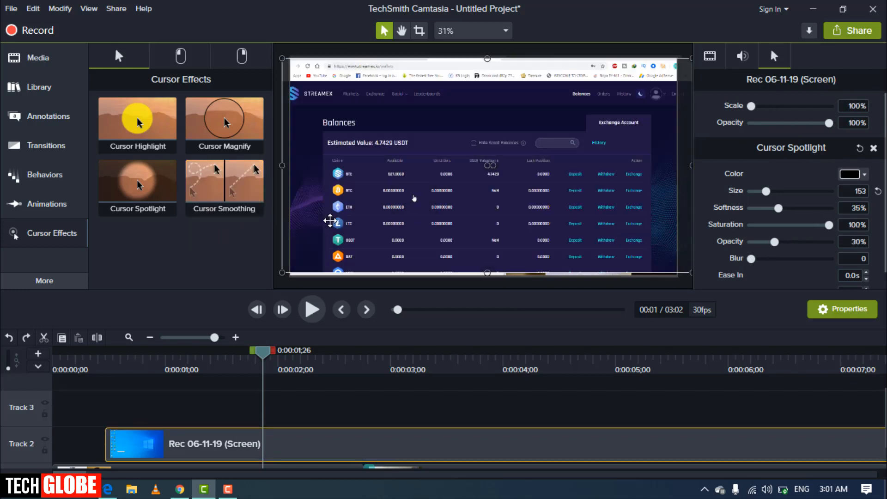
- Apply Cursor Smoothing to the screen clip, check it at 0:00:01;05, and view the left-click and right-click effects
{"action": "left_click_drag", "start_coordinate": [223, 214], "coordinate": [257, 444]}
{"action": "left_click_drag", "start_coordinate": [268, 351], "coordinate": [190, 401]}
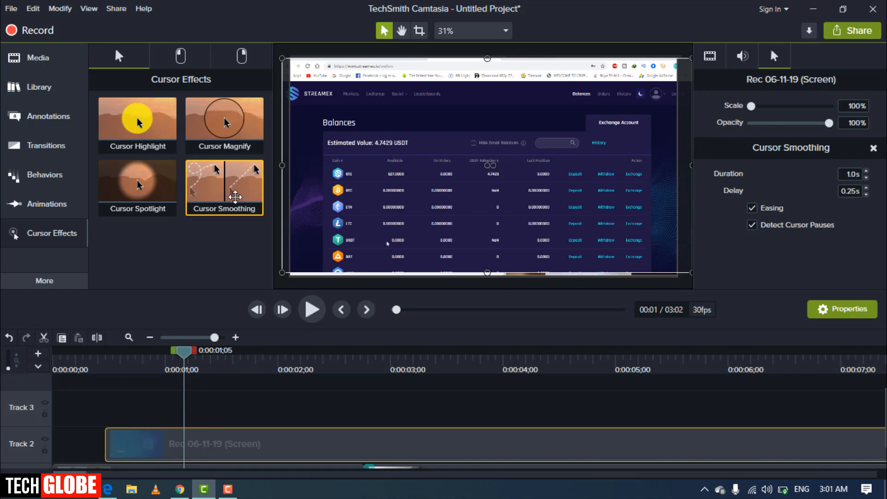
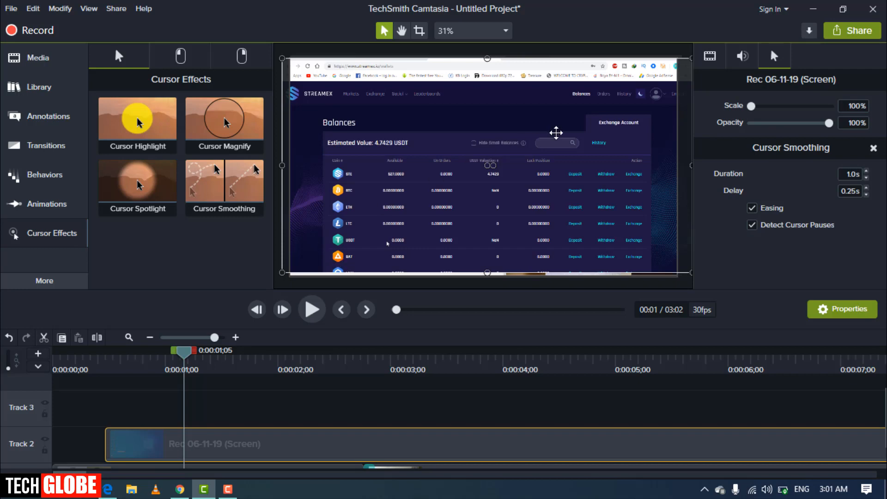
{"action": "left_click", "coordinate": [181, 59]}
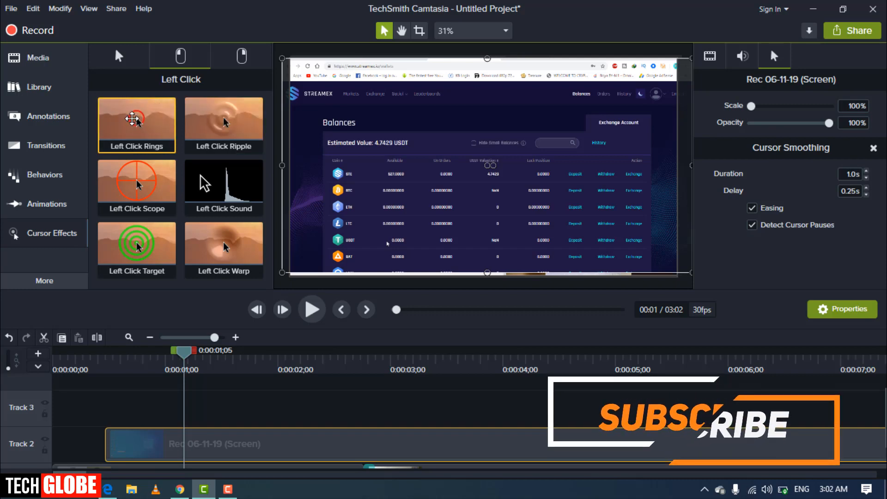
{"action": "left_click", "coordinate": [248, 53]}
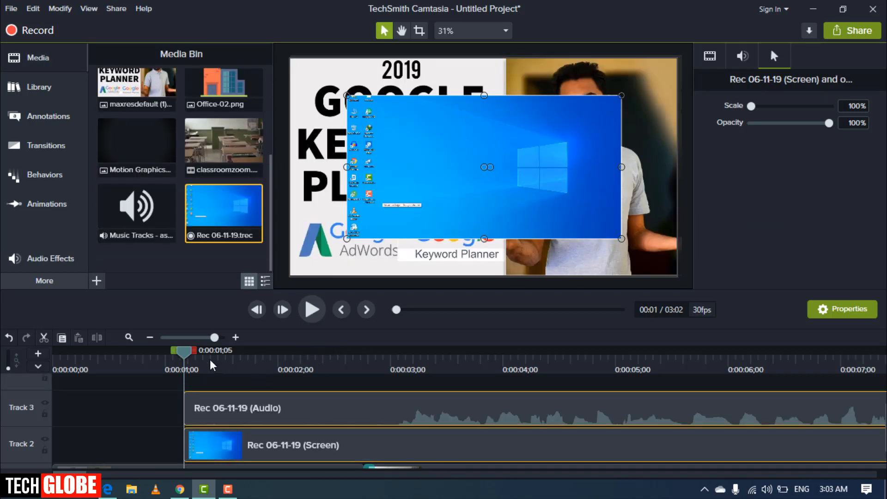
- Split the Rec 06-11-19 audio and screen clips at 0:00:03;05 and delete the parts before the split
{"action": "mouse_move", "coordinate": [225, 354]}
{"action": "left_mouse_down"}
{"action": "mouse_move", "coordinate": [459, 380]}
{"action": "mouse_move", "coordinate": [390, 381]}
{"action": "mouse_move", "coordinate": [346, 445]}
{"action": "left_mouse_up"}
{"action": "key", "text": "s"}
{"action": "left_click", "coordinate": [281, 443]}
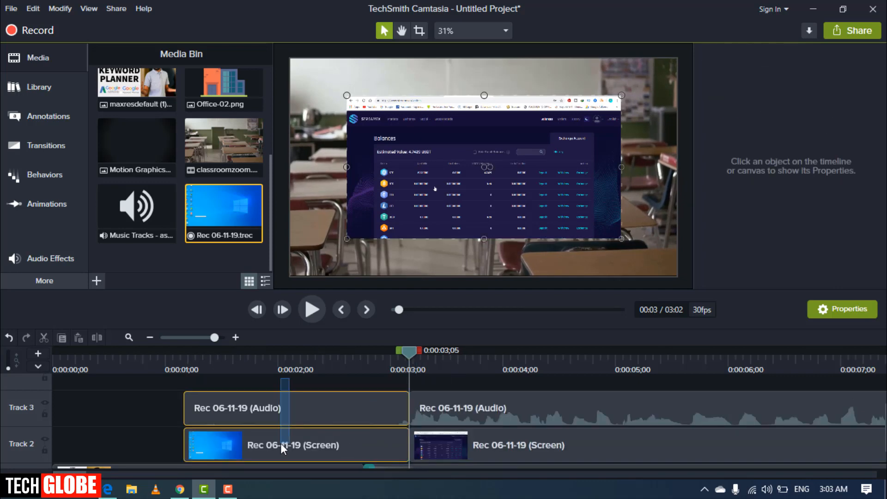
{"action": "right_click", "coordinate": [285, 434]}
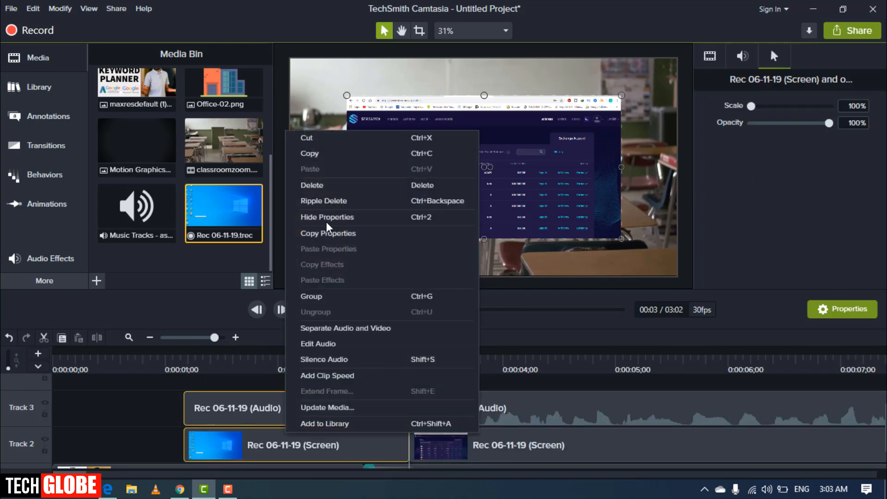
{"action": "left_click", "coordinate": [328, 185]}
{"action": "mouse_move", "coordinate": [198, 340]}
{"action": "left_mouse_down"}
{"action": "mouse_move", "coordinate": [168, 337]}
{"action": "mouse_move", "coordinate": [201, 339]}
{"action": "mouse_move", "coordinate": [168, 341]}
{"action": "mouse_move", "coordinate": [181, 340]}
{"action": "left_mouse_up"}
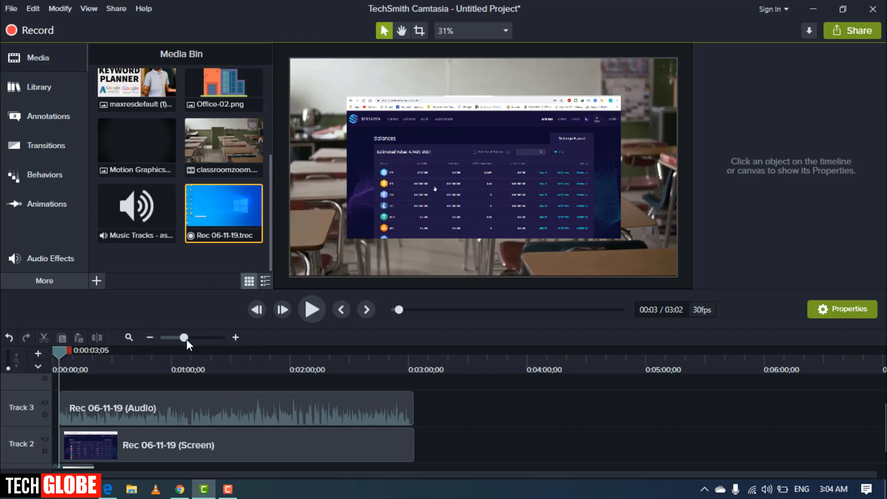
{"action": "left_click_drag", "start_coordinate": [188, 338], "coordinate": [190, 339]}
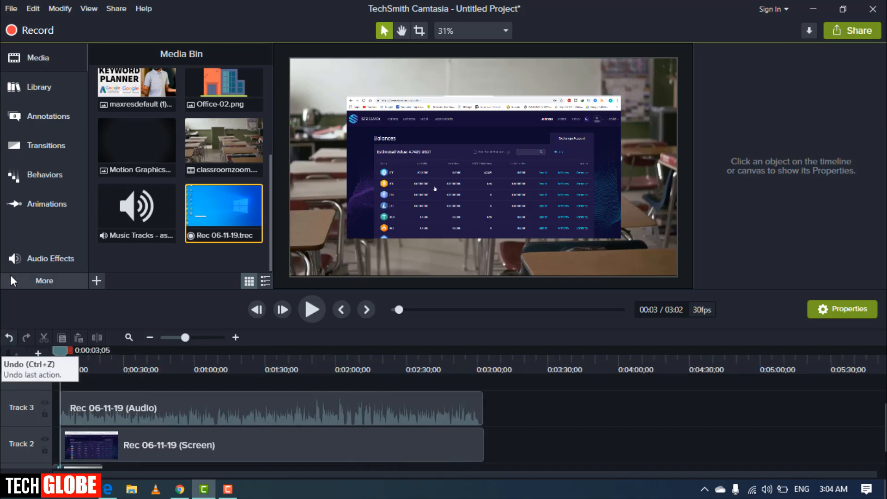
- Apply the Noise Removal, Audio Compression and Fade In audio effects to the Rec 06-11-19 audio clip on Track 3
{"action": "left_click", "coordinate": [34, 260]}
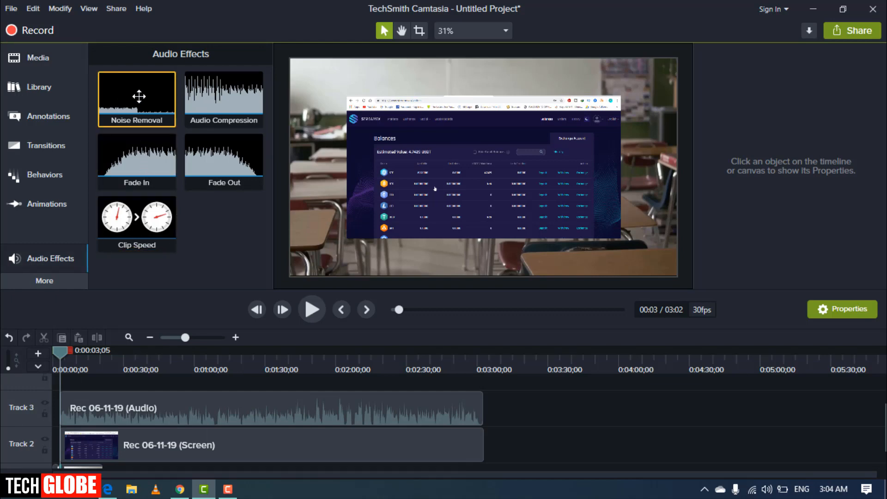
{"action": "left_click_drag", "start_coordinate": [140, 96], "coordinate": [206, 404]}
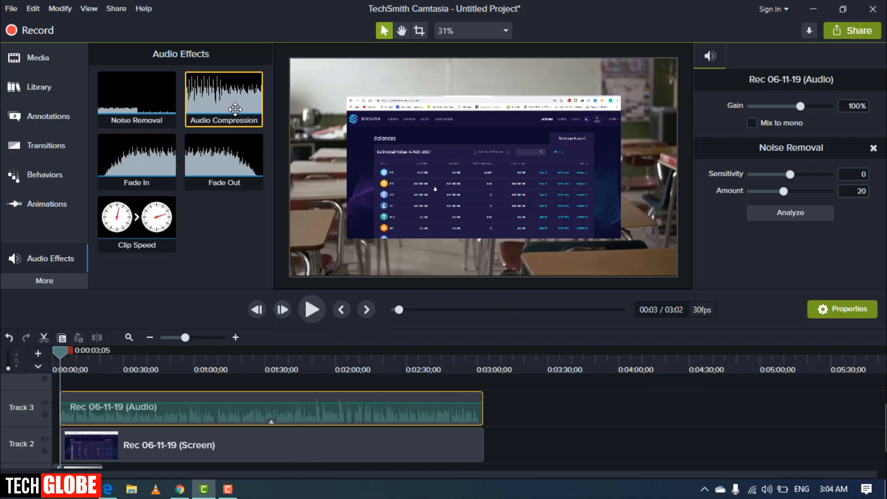
{"action": "left_click_drag", "start_coordinate": [235, 109], "coordinate": [200, 407]}
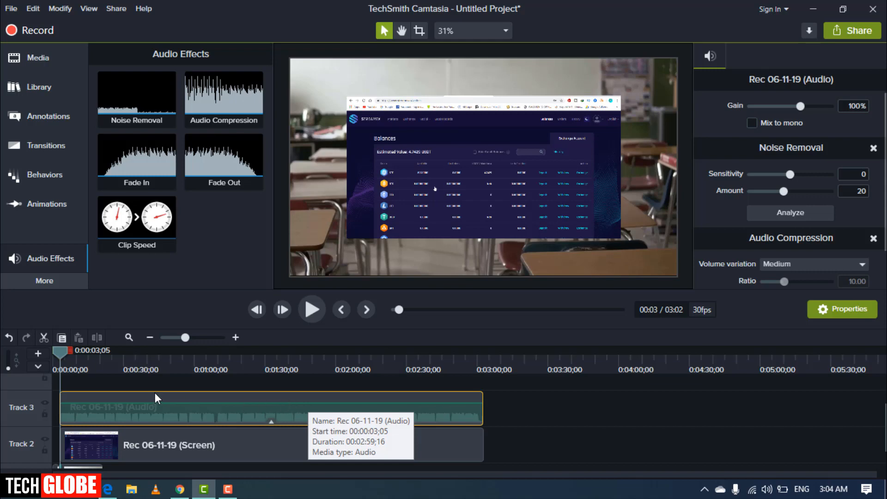
{"action": "left_click", "coordinate": [192, 338]}
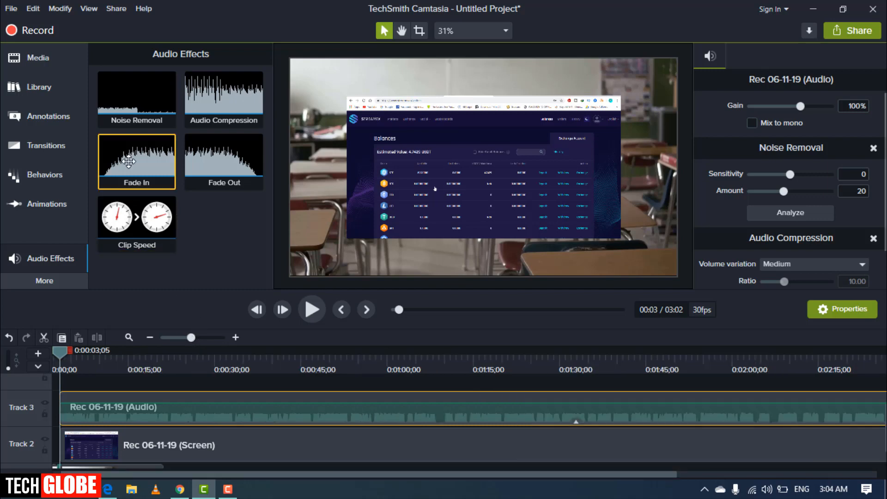
{"action": "left_click_drag", "start_coordinate": [137, 159], "coordinate": [73, 411]}
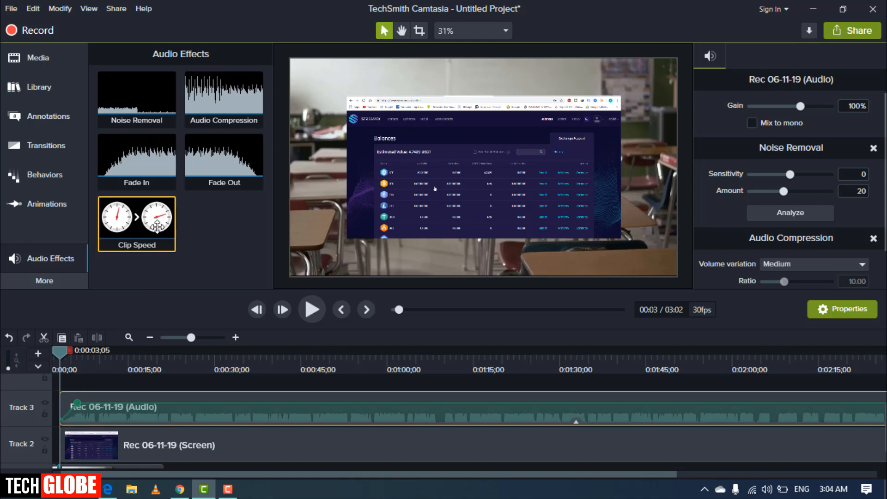
- Delete the Rec 06-11-19 audio clip from Track 3 and the Rec 06-11-19 screen clip from Track 2
{"action": "right_click", "coordinate": [179, 417]}
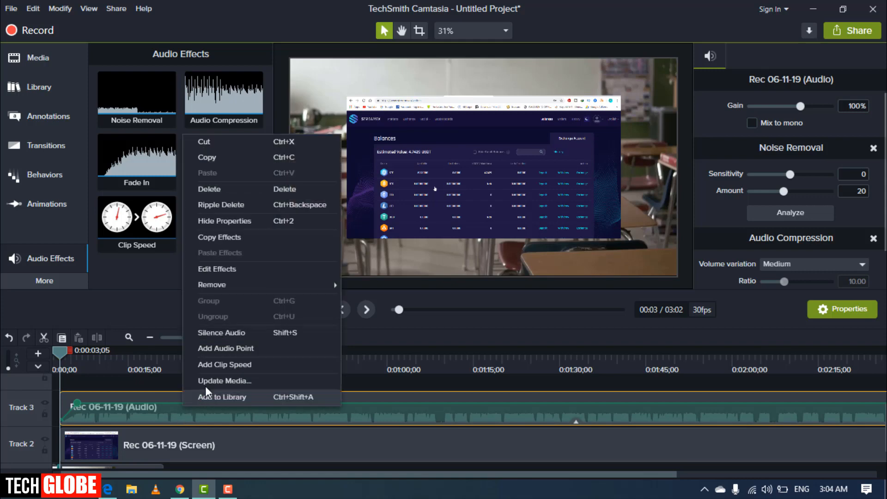
{"action": "left_click", "coordinate": [216, 195]}
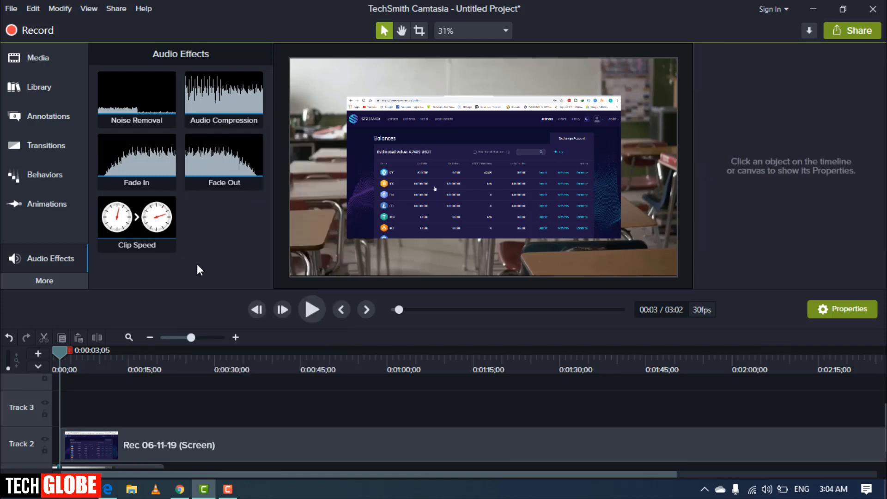
{"action": "left_click", "coordinate": [198, 341]}
{"action": "left_click_drag", "start_coordinate": [53, 351], "coordinate": [308, 393]}
{"action": "left_click", "coordinate": [209, 392]}
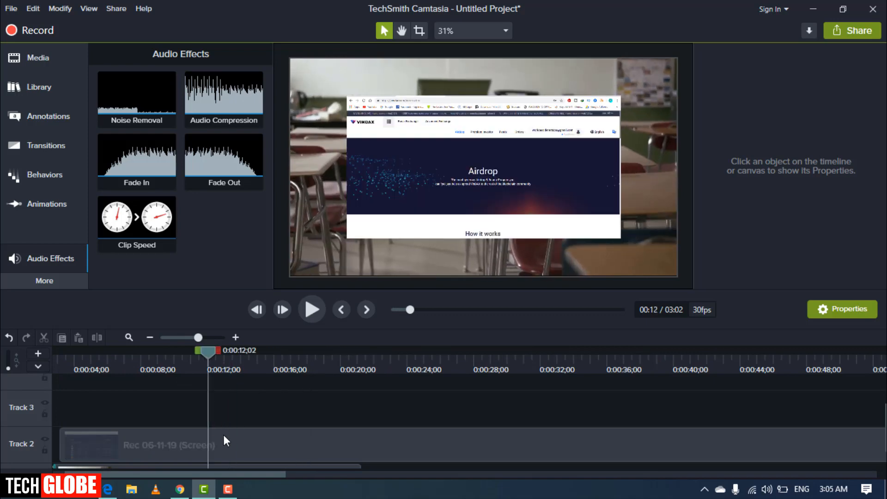
{"action": "left_click", "coordinate": [223, 437]}
{"action": "right_click", "coordinate": [224, 436]}
{"action": "left_click", "coordinate": [266, 177]}
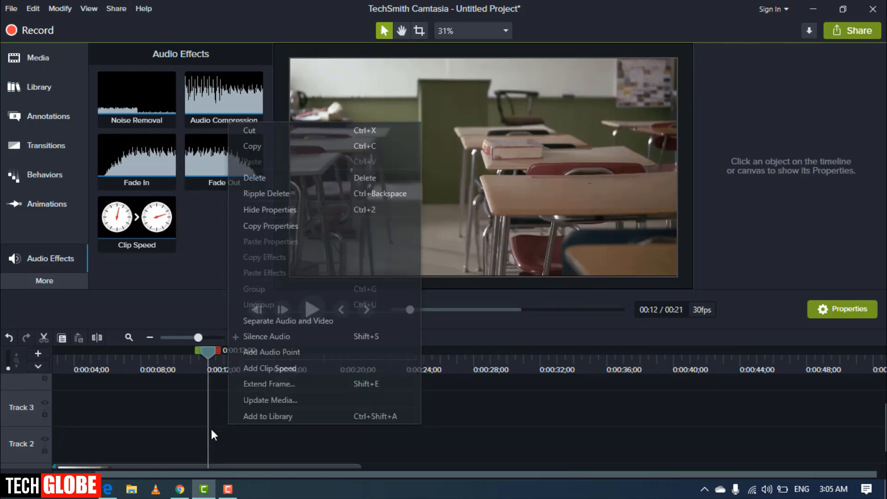
- Split the classroomzoom clip on Track 1 at 0:00:07;05
{"action": "left_click", "coordinate": [187, 446]}
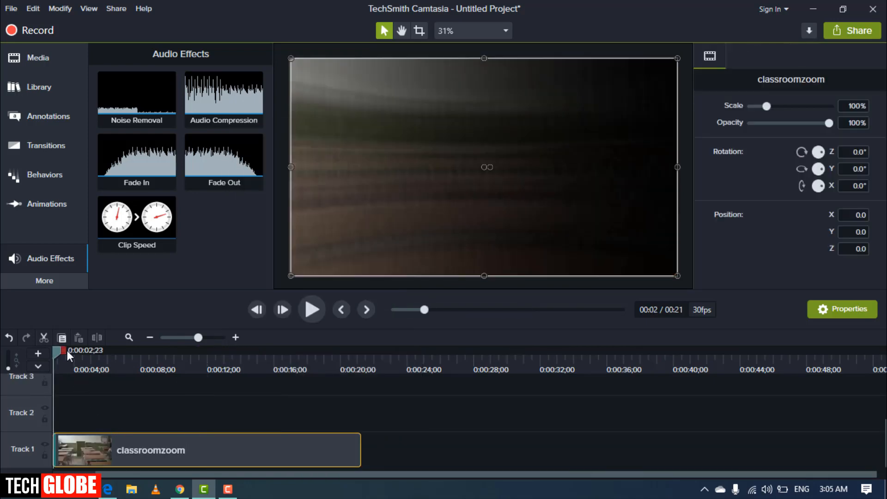
{"action": "left_click_drag", "start_coordinate": [52, 351], "coordinate": [126, 368]}
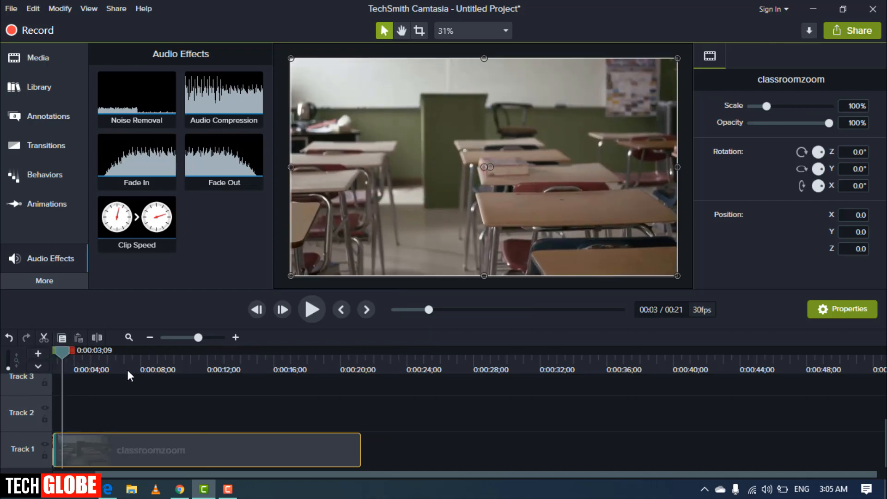
{"action": "key", "text": "s"}
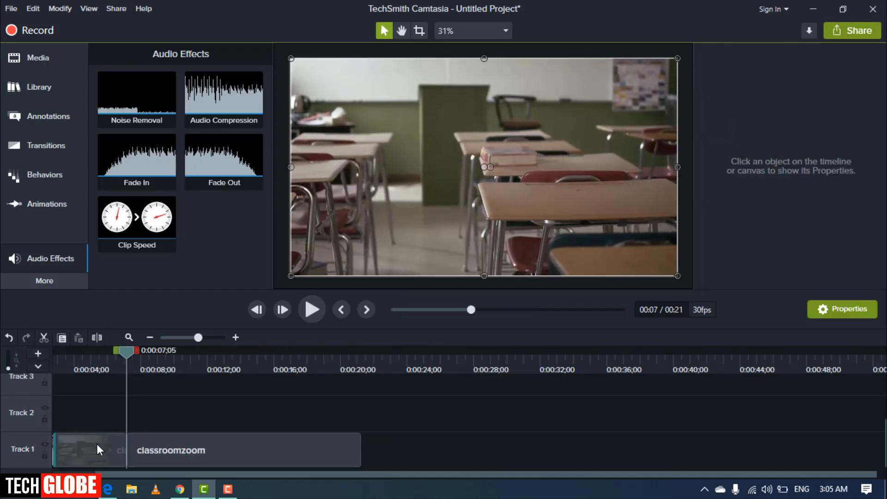
- Add Clip Speed to the first part of the classroomzoom clip and set its speed to 4.00x
{"action": "left_click", "coordinate": [96, 447]}
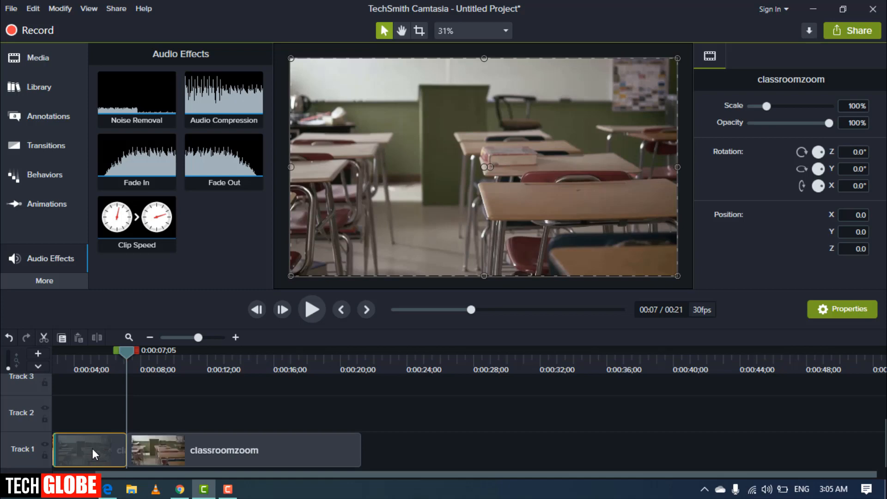
{"action": "right_click", "coordinate": [92, 449]}
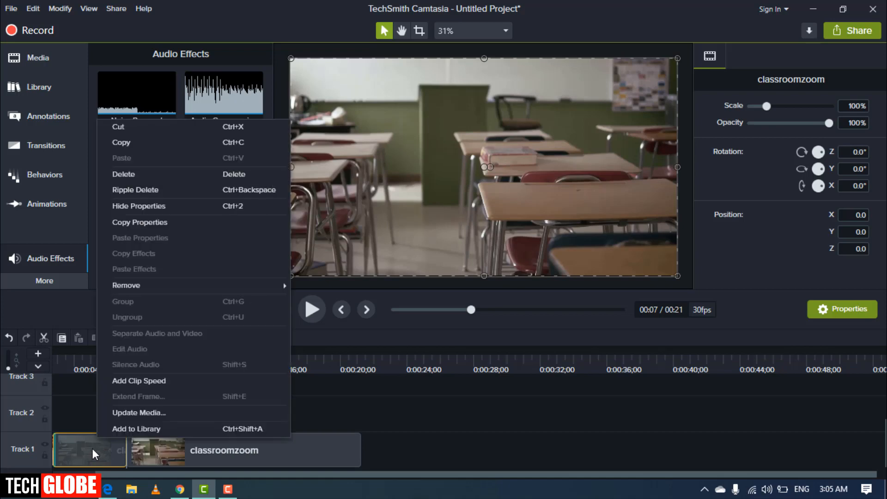
{"action": "left_click", "coordinate": [139, 381]}
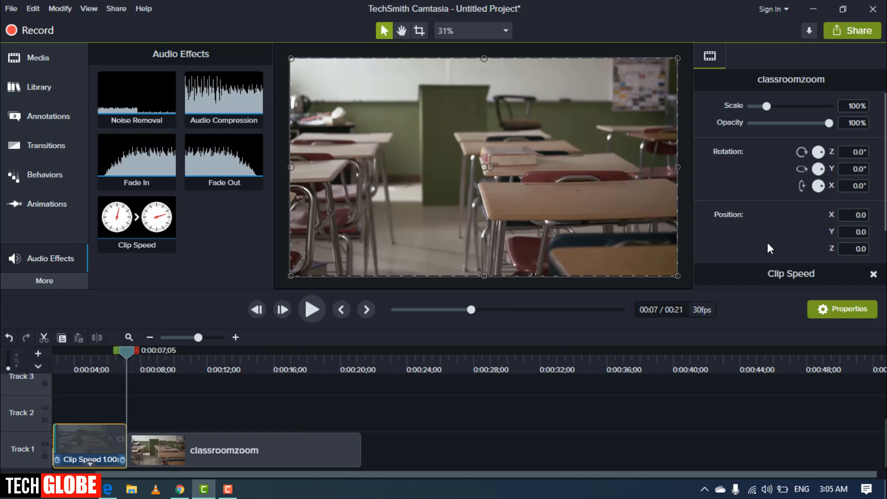
{"action": "scroll", "coordinate": [767, 240], "scroll_direction": "down", "scroll_amount": 3}
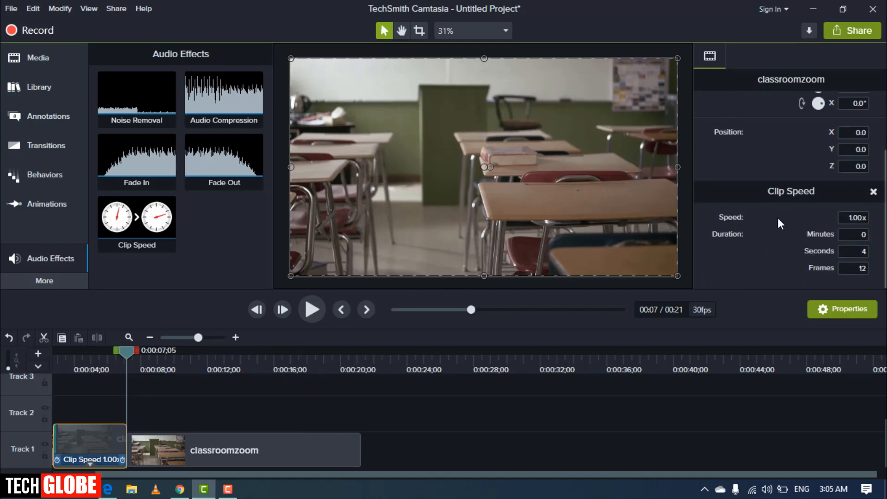
{"action": "double_click", "coordinate": [857, 220]}
{"action": "key", "text": "Return"}
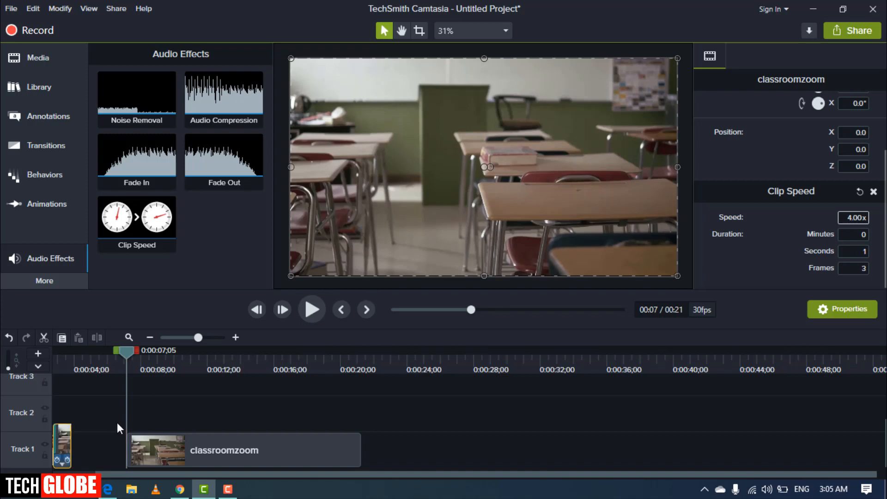
- Play the sped-up first part of the classroomzoom clip from its start at 0:00:02;23
{"action": "left_click", "coordinate": [67, 441]}
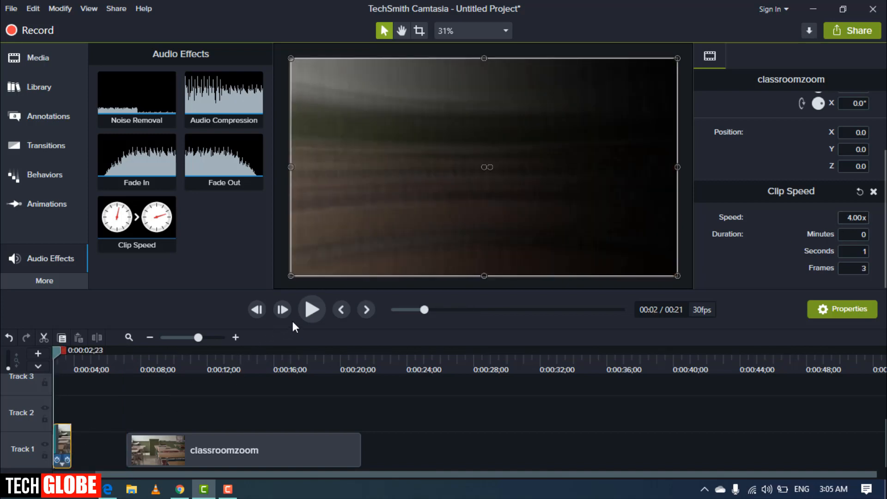
{"action": "left_click", "coordinate": [308, 313]}
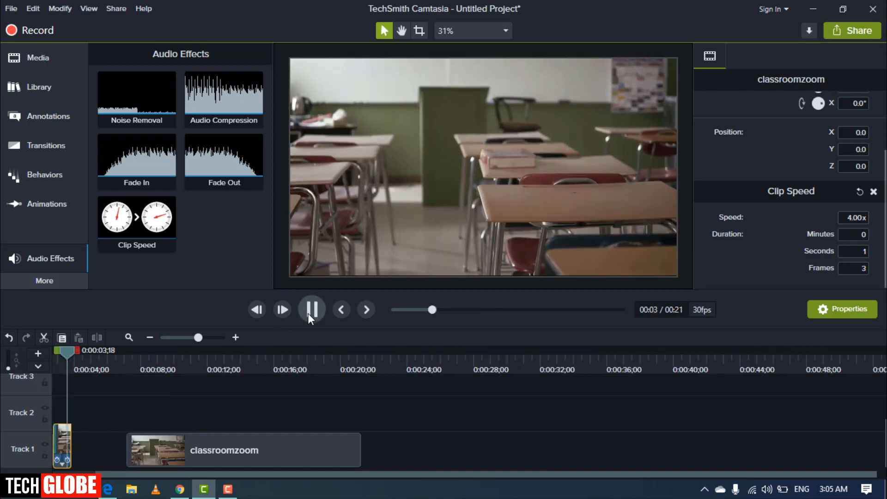
{"action": "key", "text": "space"}
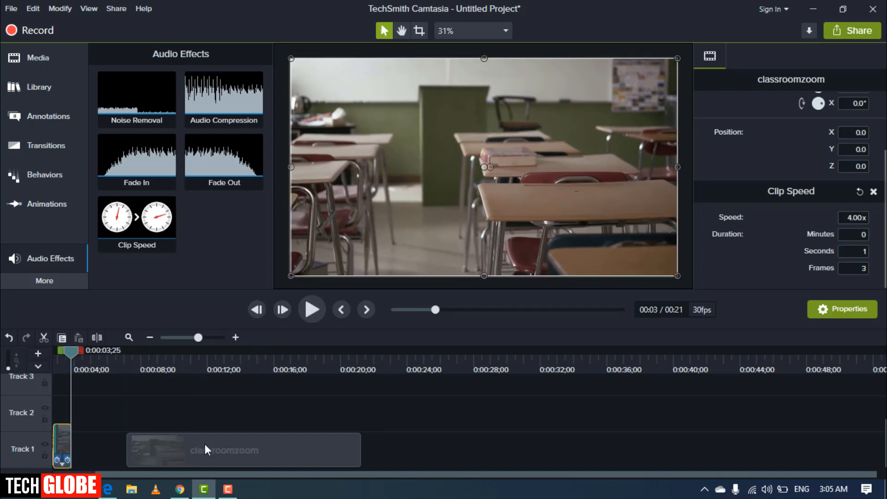
- Show the visual effects, move the second classroomzoom part to Track 2 at 0:00:07;05, and trim its end to about 0:00:16
{"action": "left_click", "coordinate": [51, 286]}
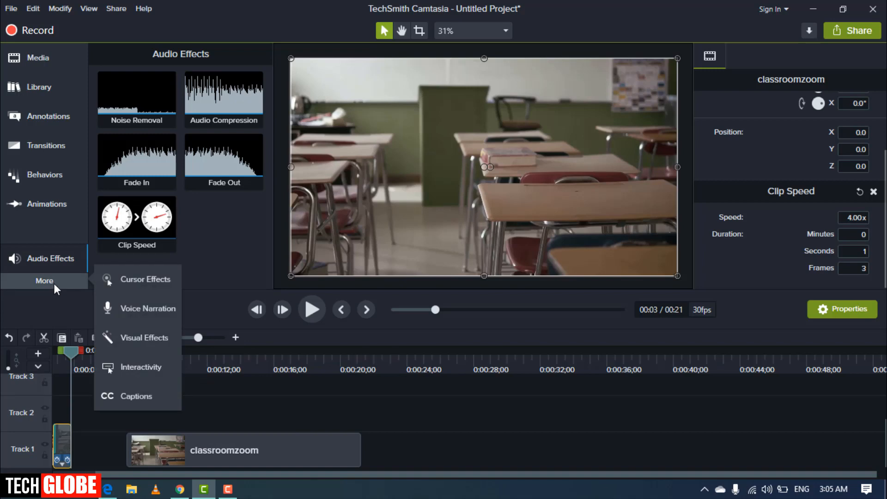
{"action": "left_click", "coordinate": [147, 339]}
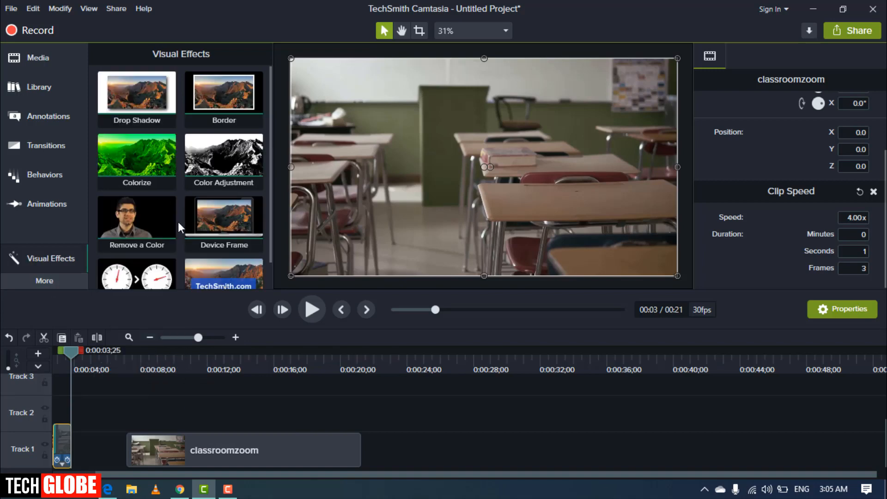
{"action": "left_click", "coordinate": [187, 213]}
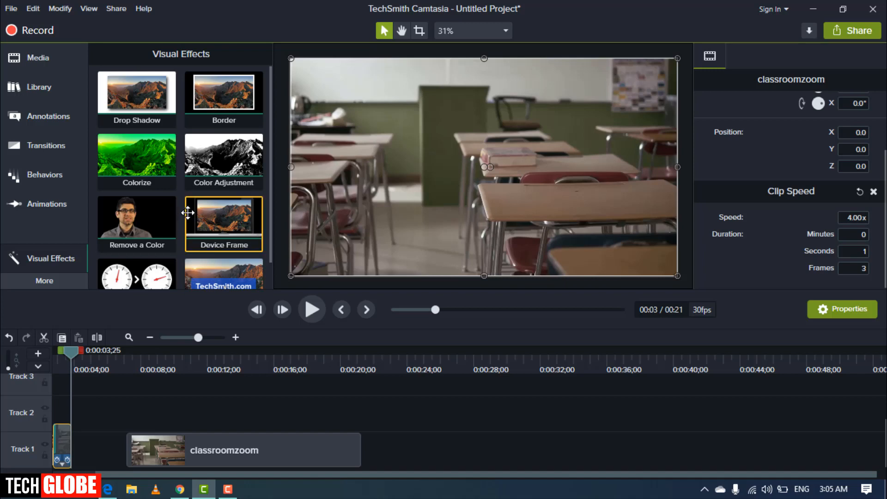
{"action": "left_click_drag", "start_coordinate": [187, 213], "coordinate": [182, 416]}
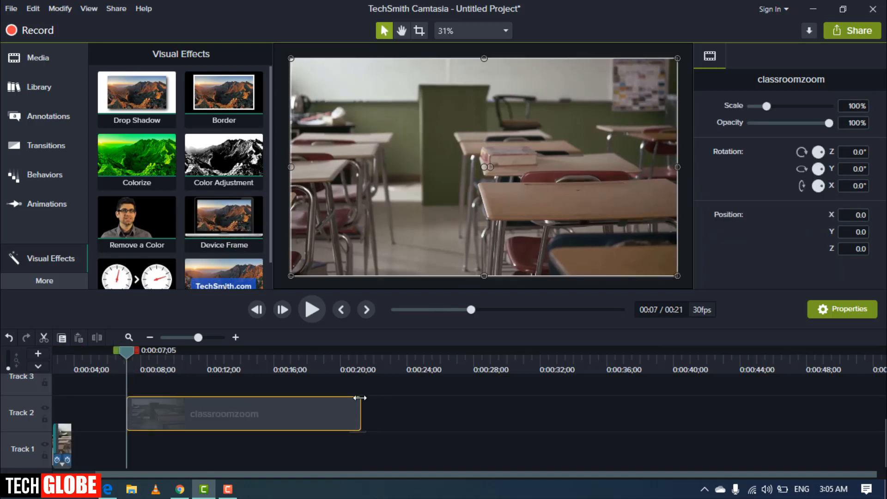
{"action": "left_click_drag", "start_coordinate": [360, 398], "coordinate": [274, 398]}
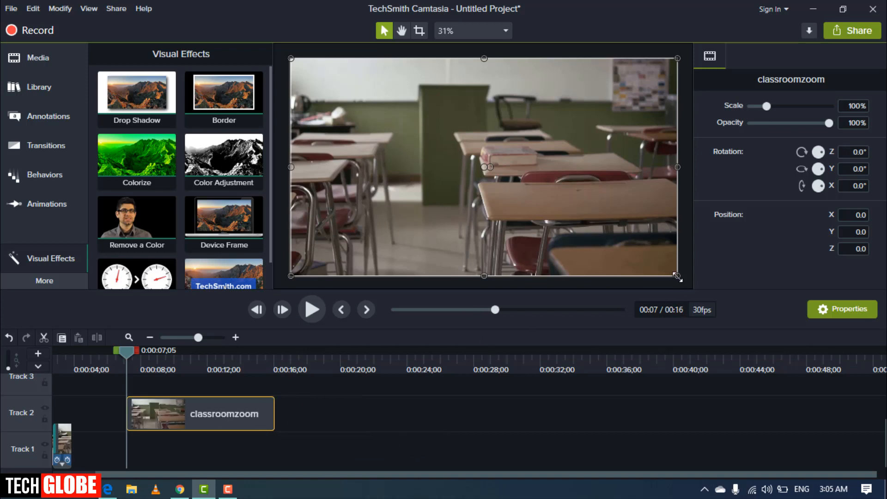
- Scale the classroomzoom clip on Track 2 down to about 81.2% and apply a Drop Shadow to it
{"action": "left_click_drag", "start_coordinate": [677, 277], "coordinate": [605, 235]}
{"action": "left_click_drag", "start_coordinate": [440, 146], "coordinate": [475, 166]}
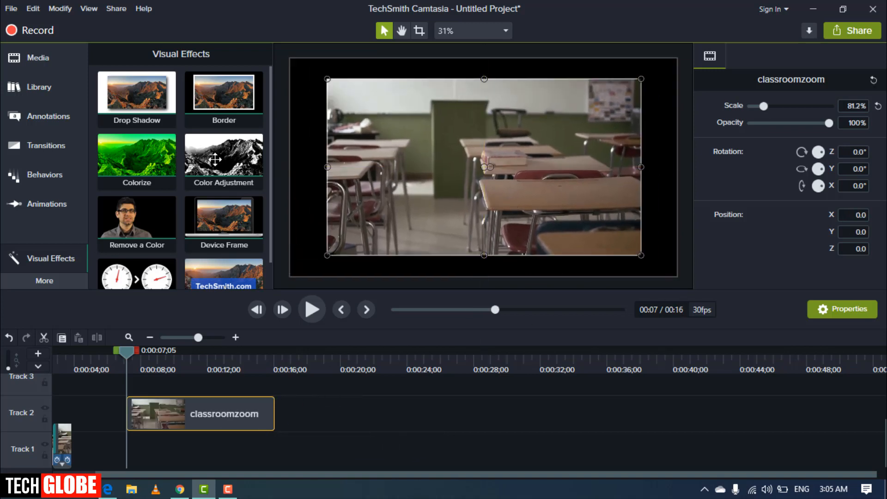
{"action": "mouse_move", "coordinate": [133, 94]}
{"action": "left_mouse_down"}
{"action": "mouse_move", "coordinate": [164, 409]}
{"action": "mouse_move", "coordinate": [188, 421]}
{"action": "left_mouse_up"}
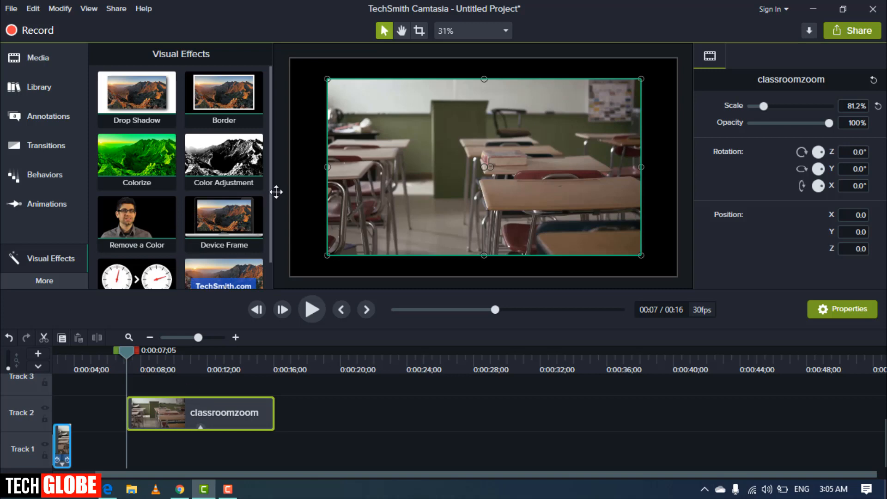
- Add a white rectangle shape on Track 1 beneath the classroomzoom clip at 0:00:07;05 and enlarge it to cover nearly the whole canvas
{"action": "left_click", "coordinate": [38, 83]}
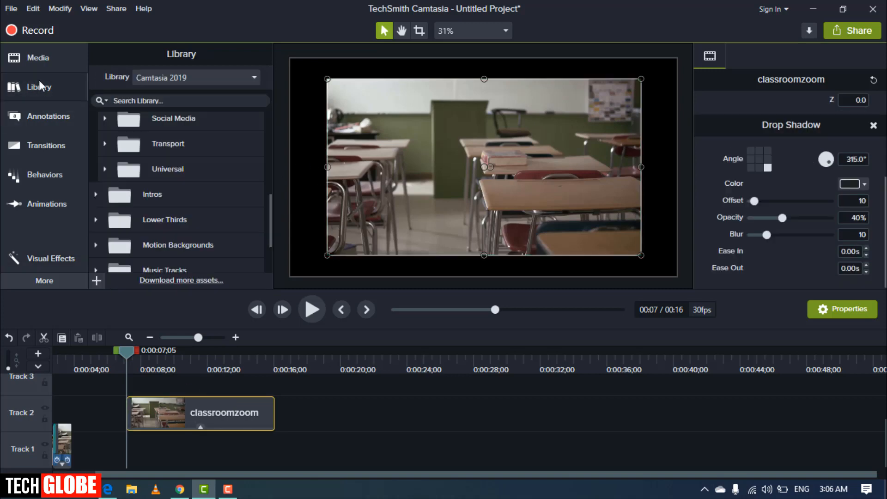
{"action": "left_click", "coordinate": [38, 61]}
{"action": "left_click", "coordinate": [45, 115]}
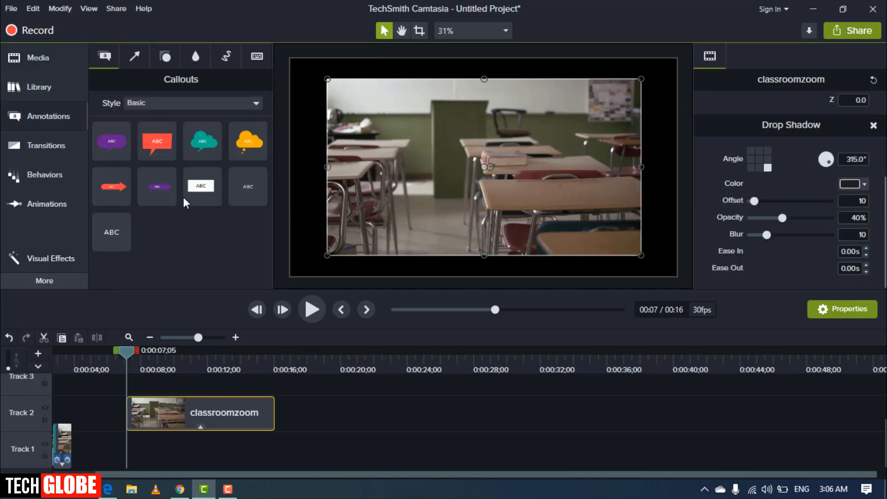
{"action": "left_click", "coordinate": [196, 57]}
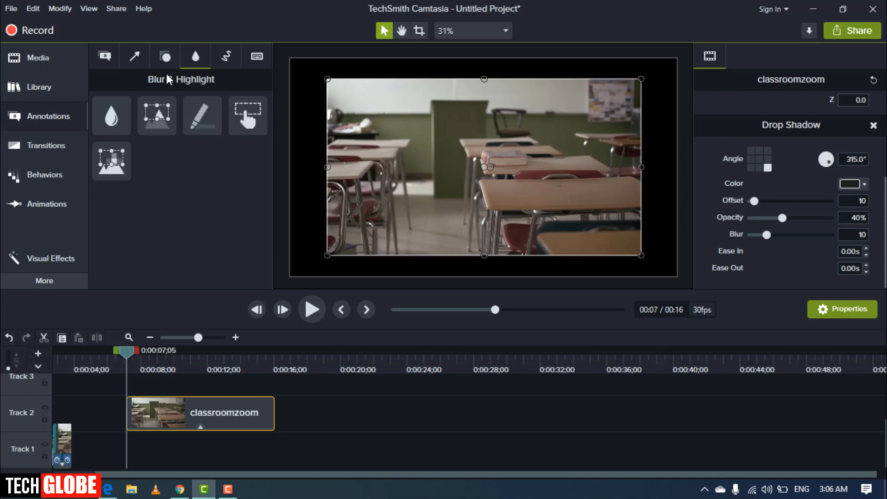
{"action": "left_click", "coordinate": [165, 57]}
{"action": "left_click_drag", "start_coordinate": [246, 140], "coordinate": [127, 445]}
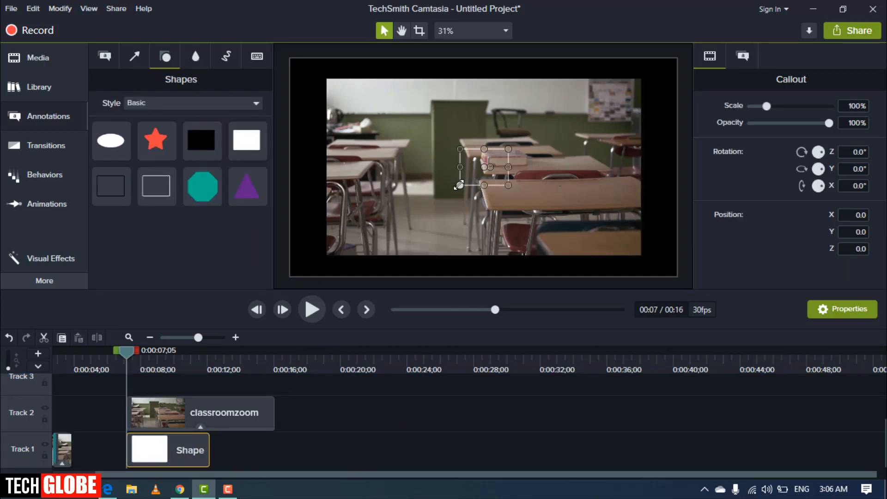
{"action": "left_click_drag", "start_coordinate": [459, 186], "coordinate": [290, 282]}
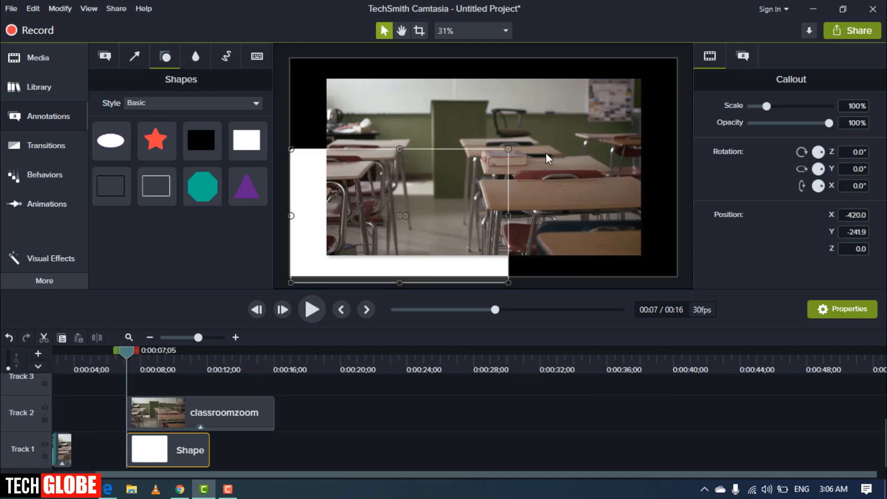
{"action": "left_click_drag", "start_coordinate": [508, 148], "coordinate": [671, 57]}
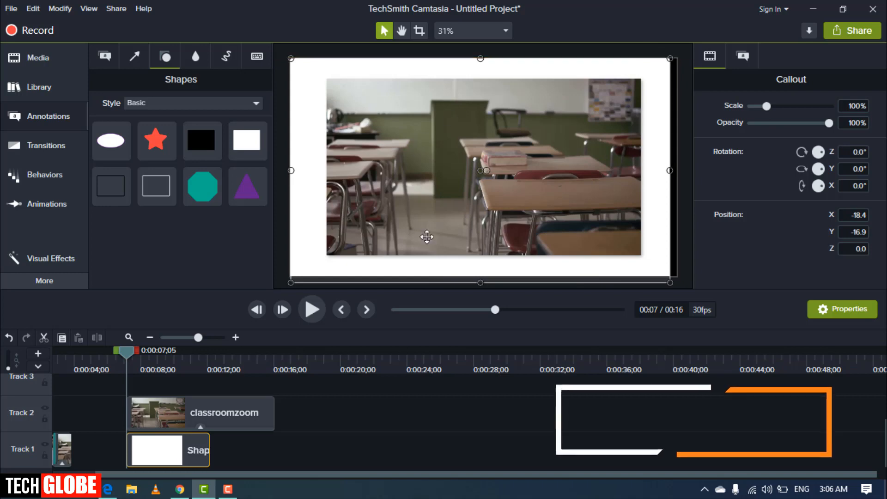
- Remove the Drop Shadow effect from the classroomzoom clip on Track 2
{"action": "left_click", "coordinate": [160, 421]}
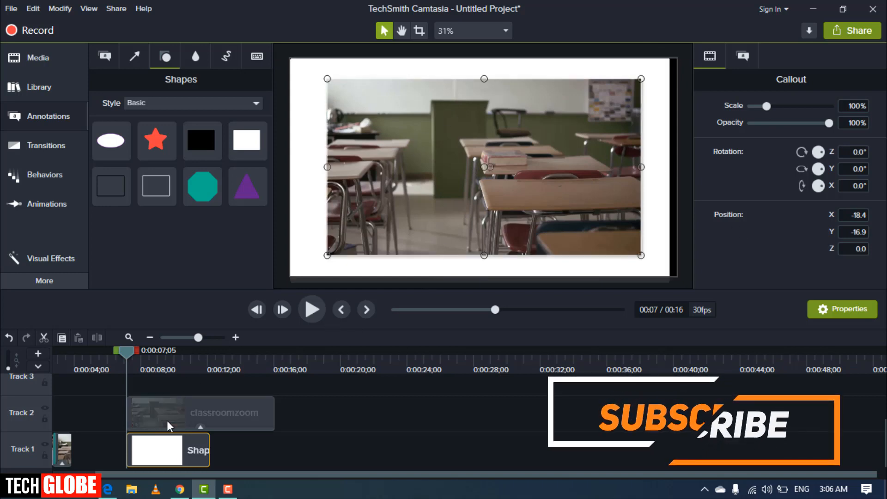
{"action": "scroll", "coordinate": [872, 208], "scroll_direction": "down", "scroll_amount": 2}
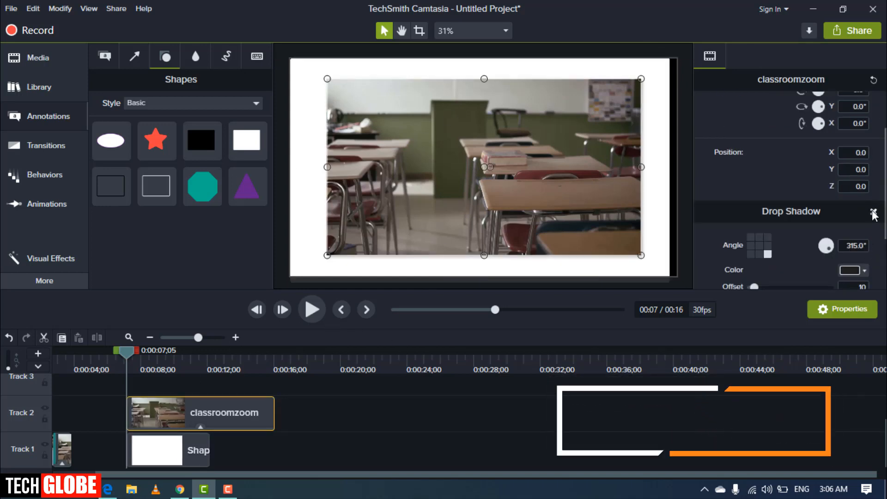
{"action": "left_click", "coordinate": [874, 212]}
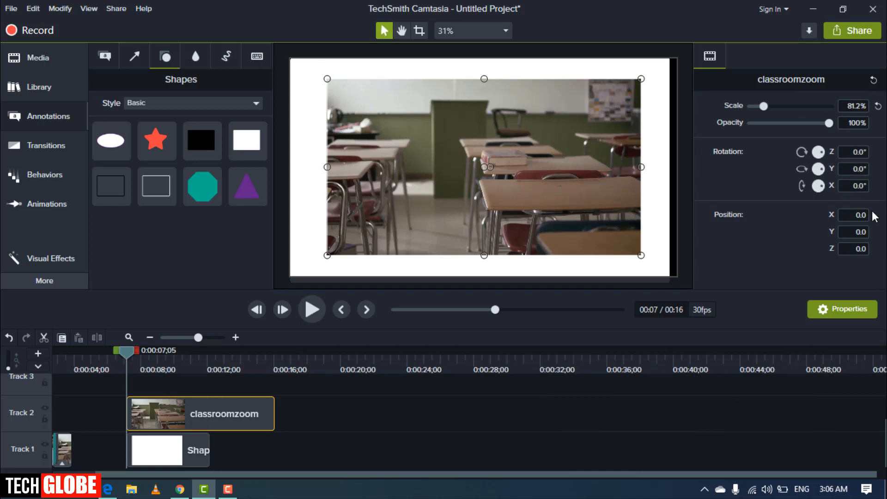
- Try a Drop Shadow on the classroomzoom clip with offset 70, opacity 61%, blur 34 and angles 135° and 225°, and remove it
{"action": "left_click", "coordinate": [379, 269]}
{"action": "left_click", "coordinate": [40, 266]}
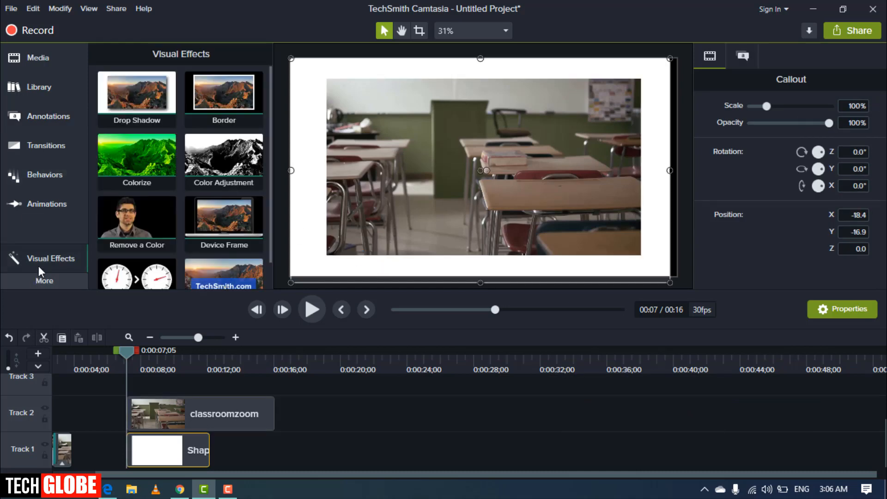
{"action": "mouse_move", "coordinate": [137, 95]}
{"action": "left_mouse_down"}
{"action": "mouse_move", "coordinate": [184, 405]}
{"action": "mouse_move", "coordinate": [195, 422]}
{"action": "left_mouse_up"}
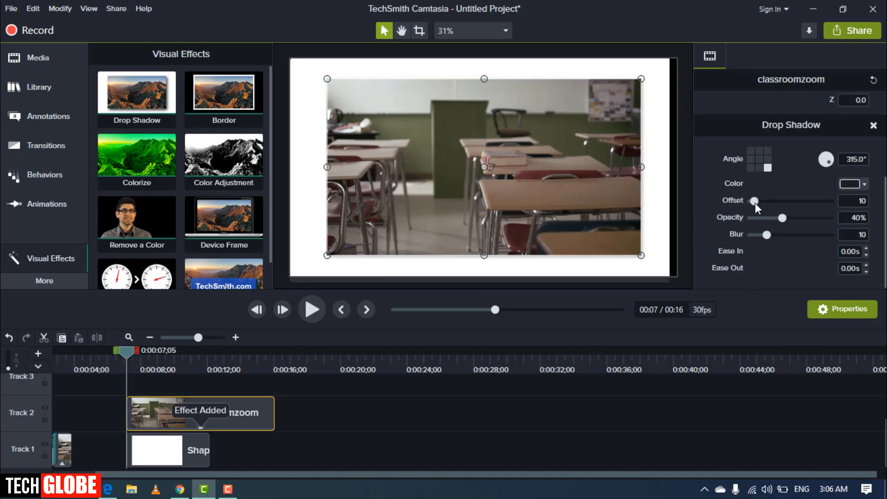
{"action": "left_click_drag", "start_coordinate": [755, 203], "coordinate": [807, 234]}
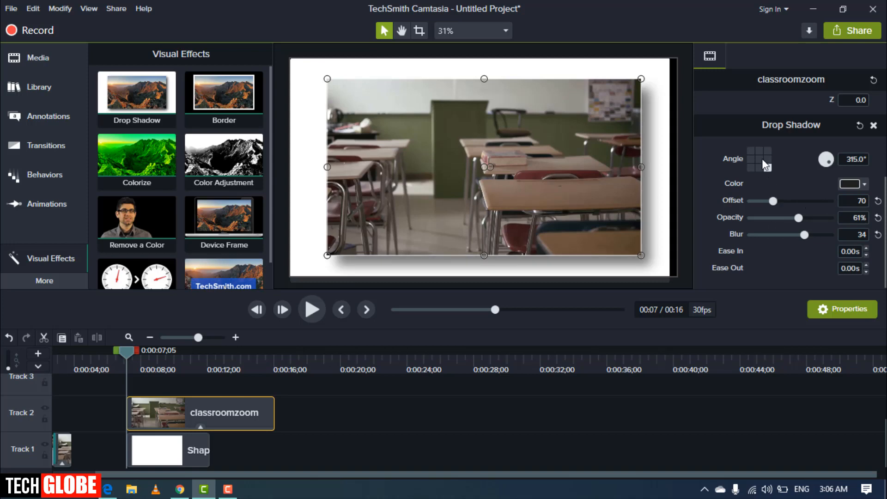
{"action": "left_click", "coordinate": [751, 152]}
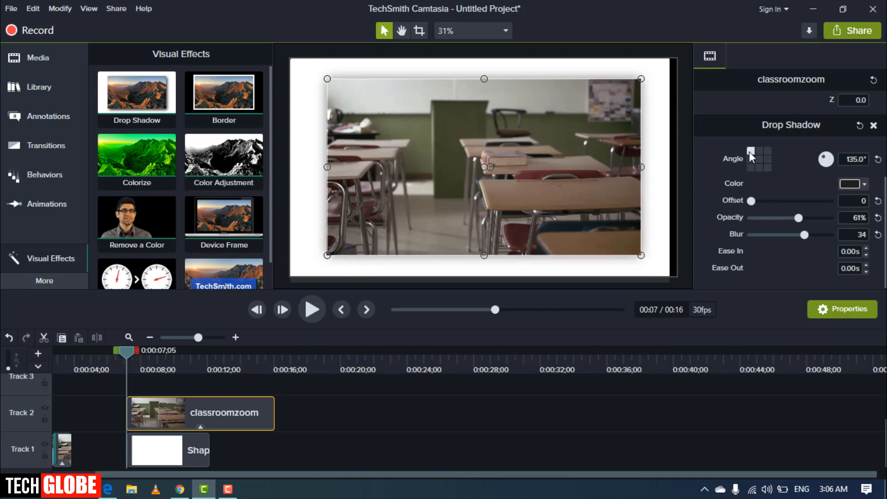
{"action": "left_click", "coordinate": [749, 167]}
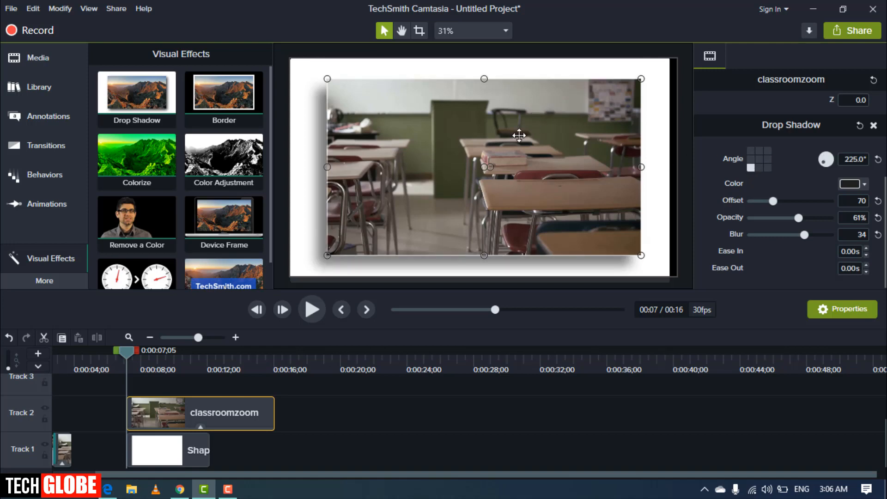
{"action": "left_click", "coordinate": [874, 125]}
- Try a black (#000000) Border with thickness 8 on the classroomzoom clip on Track 2, and remove it
{"action": "left_click_drag", "start_coordinate": [237, 108], "coordinate": [217, 428]}
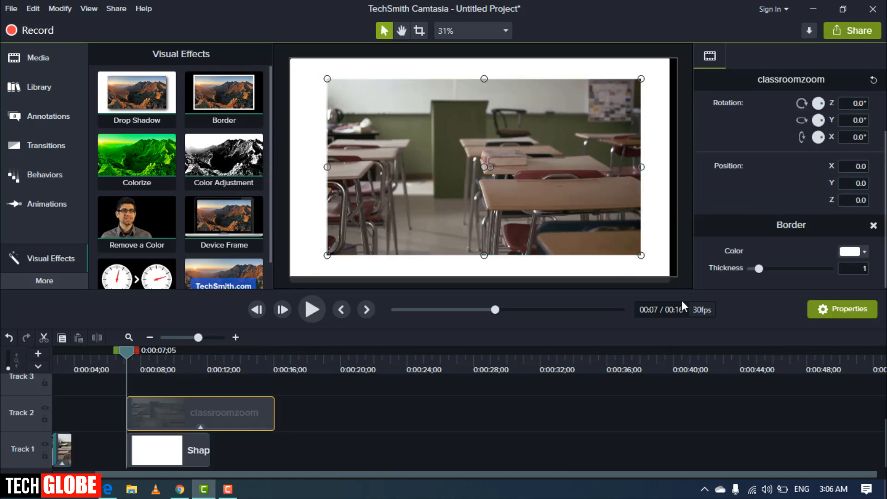
{"action": "left_click", "coordinate": [849, 253]}
{"action": "left_click", "coordinate": [751, 384]}
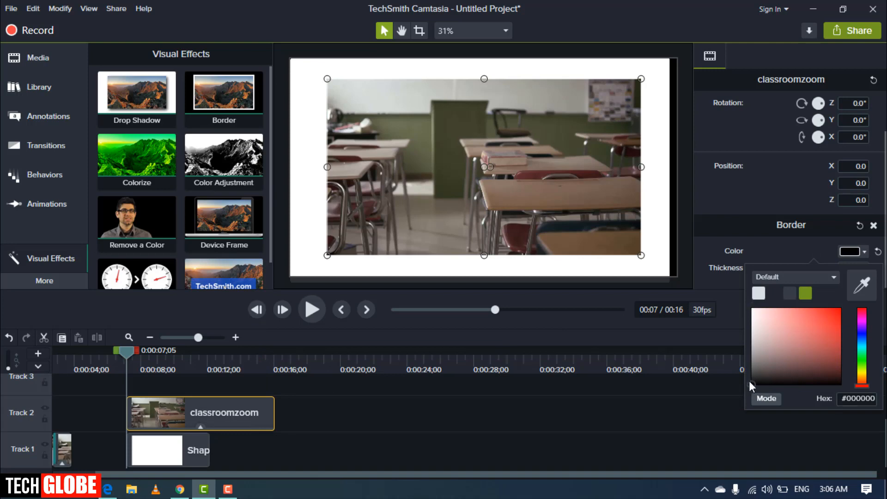
{"action": "left_click", "coordinate": [737, 250]}
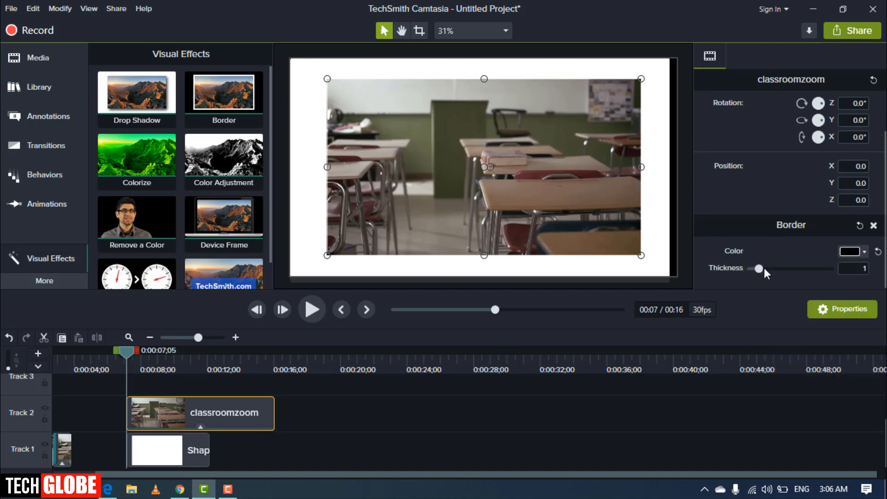
{"action": "left_click_drag", "start_coordinate": [808, 269], "coordinate": [814, 268]}
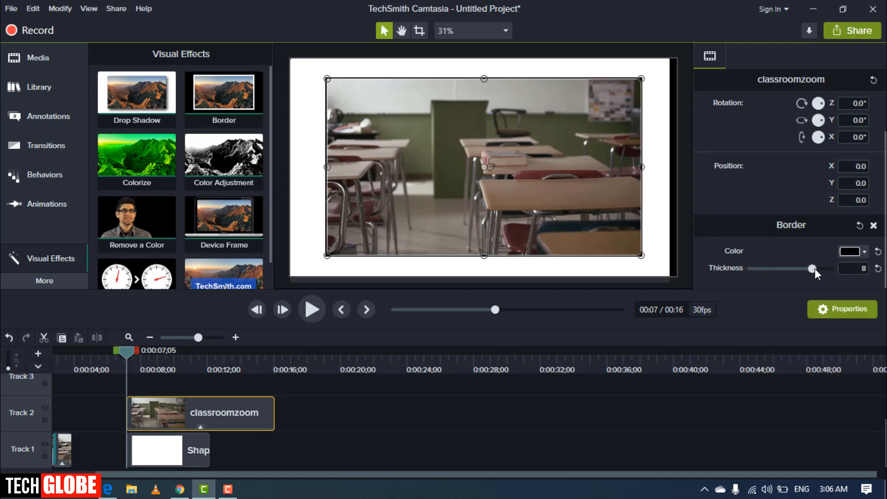
{"action": "left_click", "coordinate": [874, 226]}
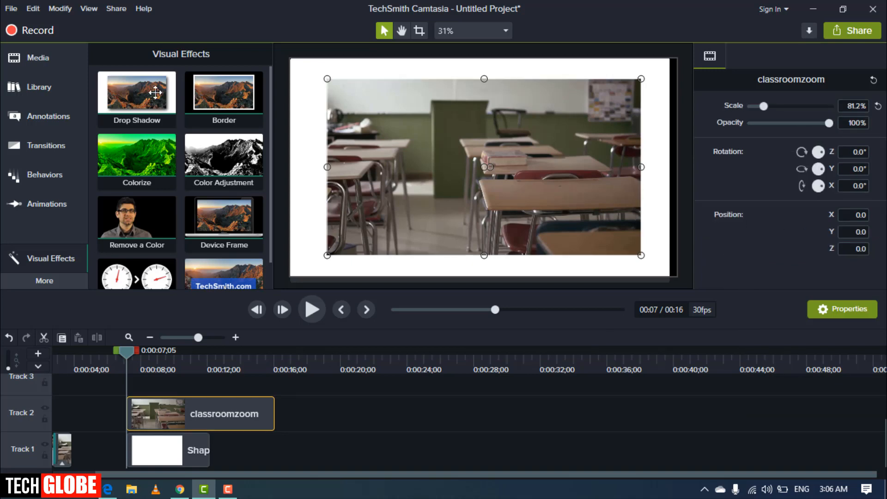
- Try the Colorize effect on the classroomzoom clip with amount 2% and the olive green swatch, and remove it
{"action": "left_click_drag", "start_coordinate": [121, 175], "coordinate": [179, 415]}
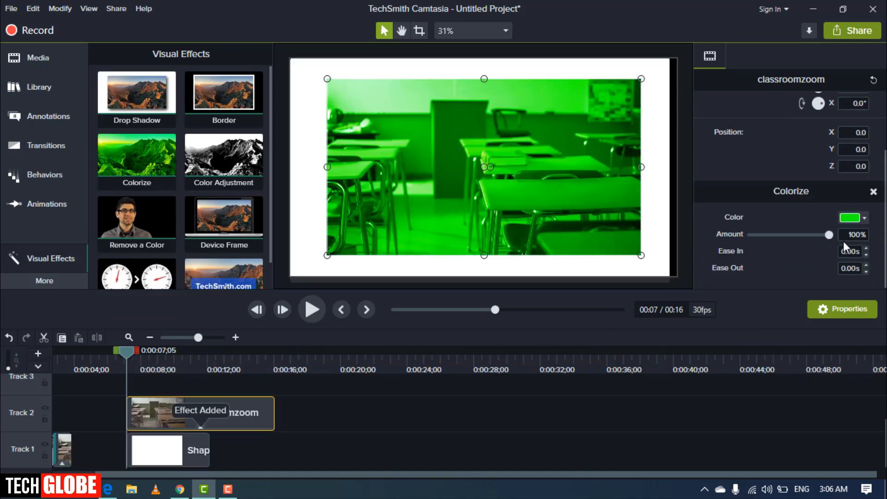
{"action": "left_click_drag", "start_coordinate": [825, 237], "coordinate": [761, 238]}
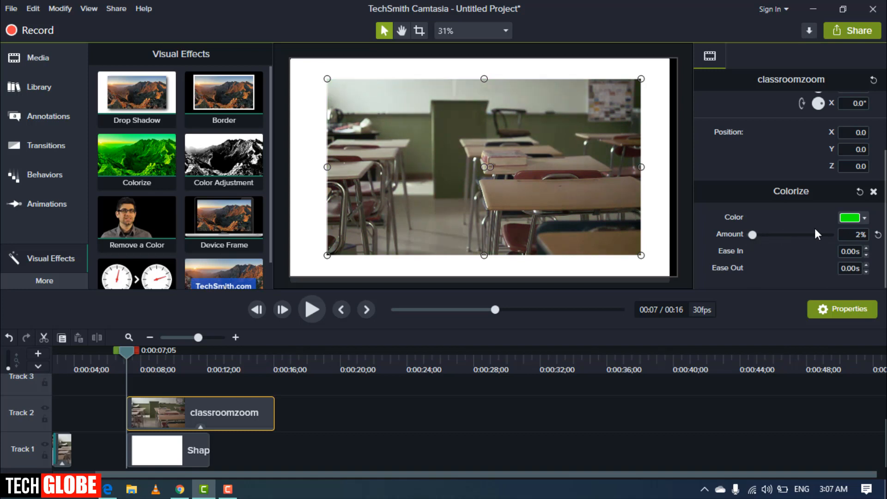
{"action": "left_click", "coordinate": [850, 218]}
{"action": "left_click", "coordinate": [806, 260]}
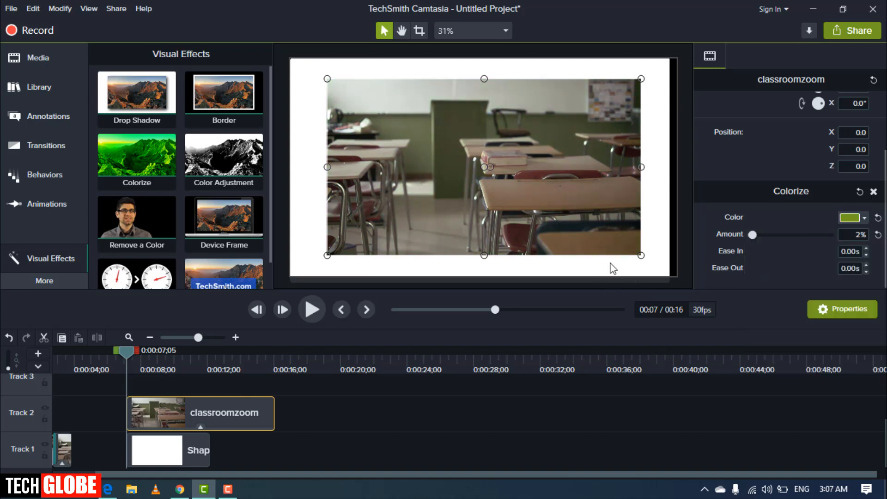
{"action": "left_click", "coordinate": [874, 192]}
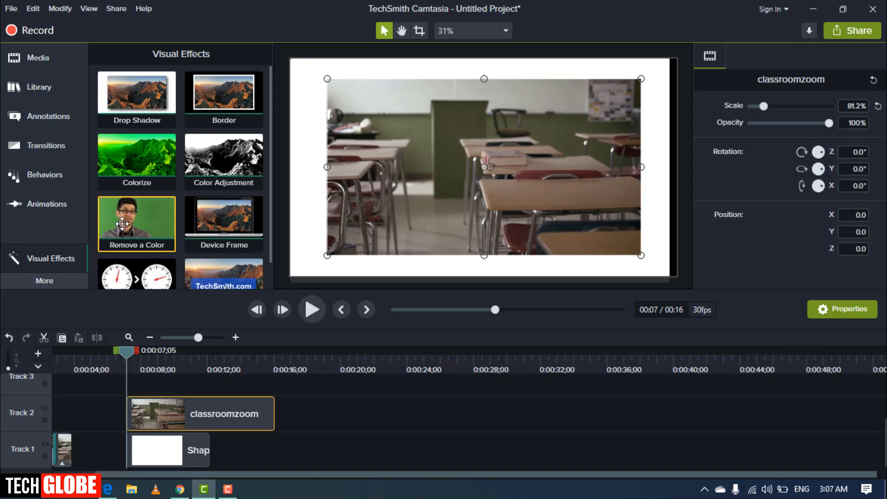
- Try Remove a Color on the classroomzoom clip, sampling the green wall in the video with tolerance 0%, and remove the effect
{"action": "left_click_drag", "start_coordinate": [122, 224], "coordinate": [179, 417]}
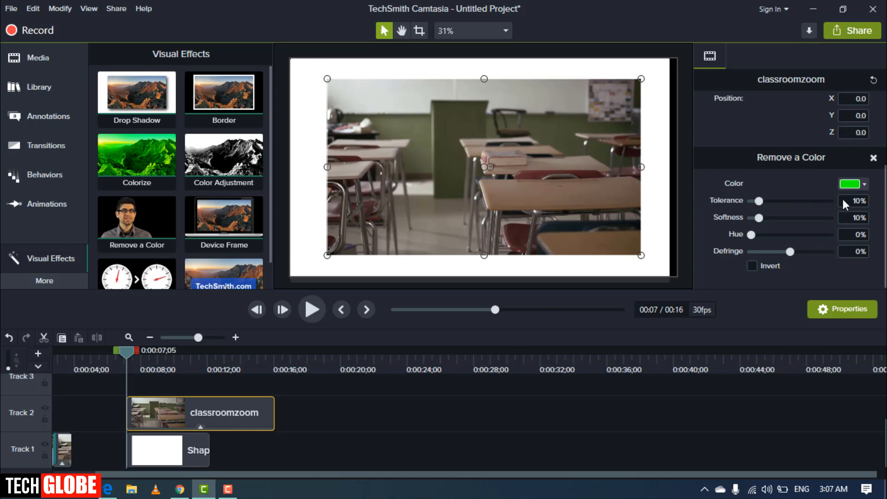
{"action": "left_click", "coordinate": [847, 185]}
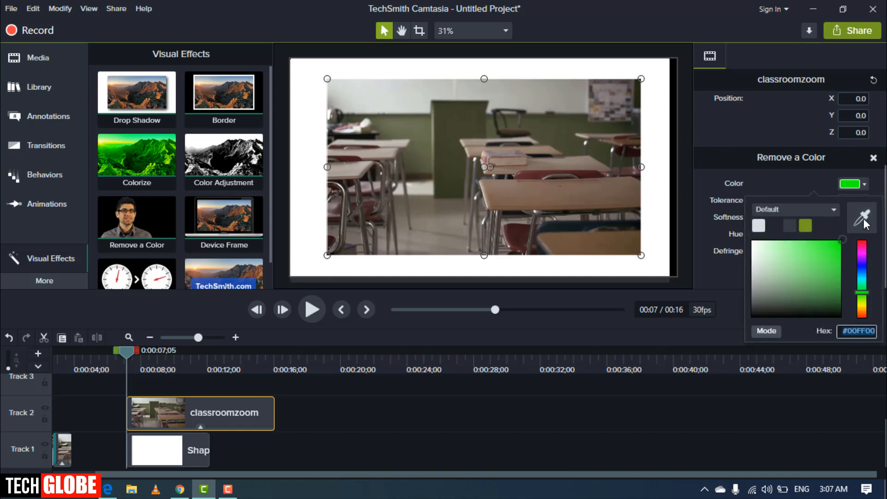
{"action": "left_click", "coordinate": [862, 218]}
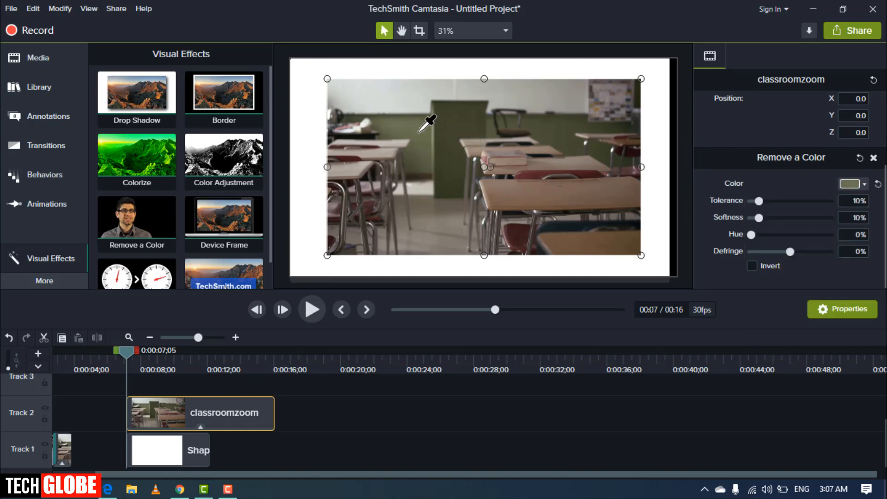
{"action": "left_click", "coordinate": [425, 122]}
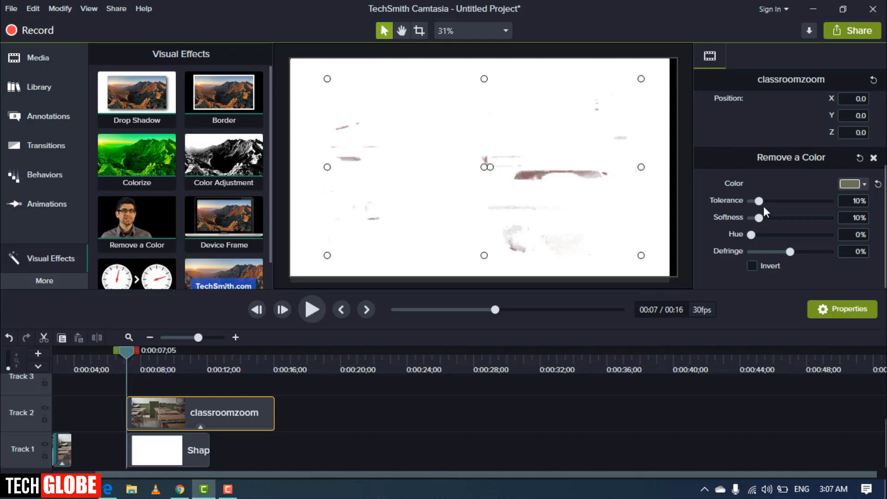
{"action": "left_click_drag", "start_coordinate": [759, 202], "coordinate": [746, 203]}
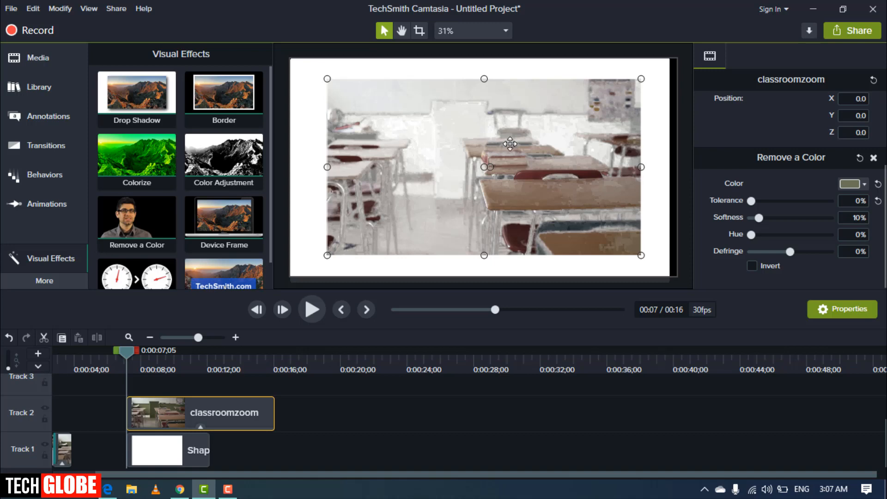
{"action": "left_click", "coordinate": [874, 159]}
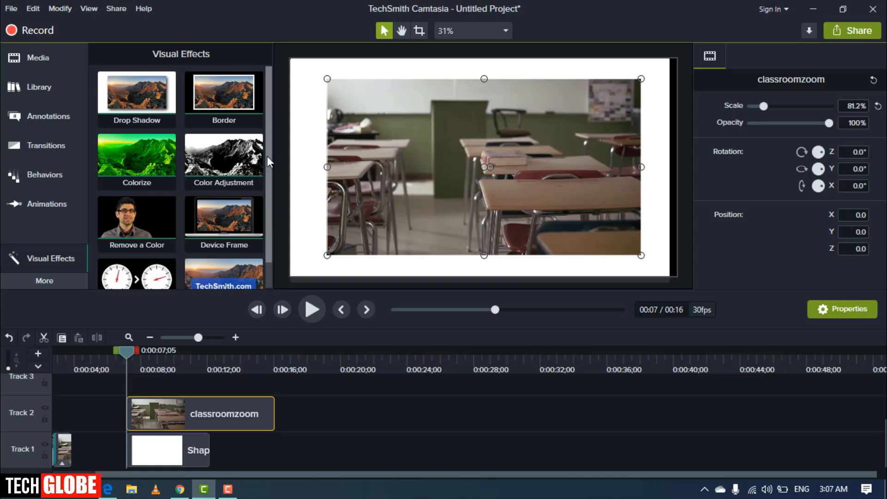
- Apply the Device Frame effect to the classroomzoom clip on Track 2 and enlarge the clip to fill the whole canvas
{"action": "scroll", "coordinate": [266, 161], "scroll_direction": "down", "scroll_amount": 2}
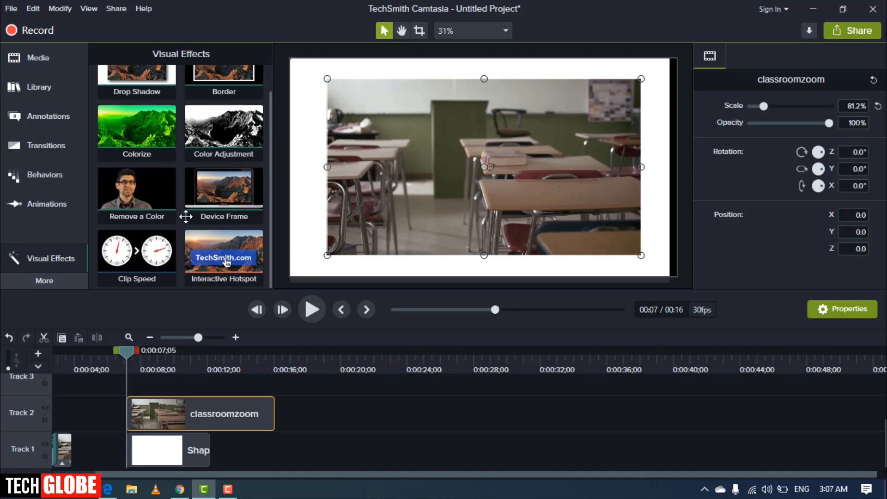
{"action": "left_click_drag", "start_coordinate": [206, 192], "coordinate": [176, 418]}
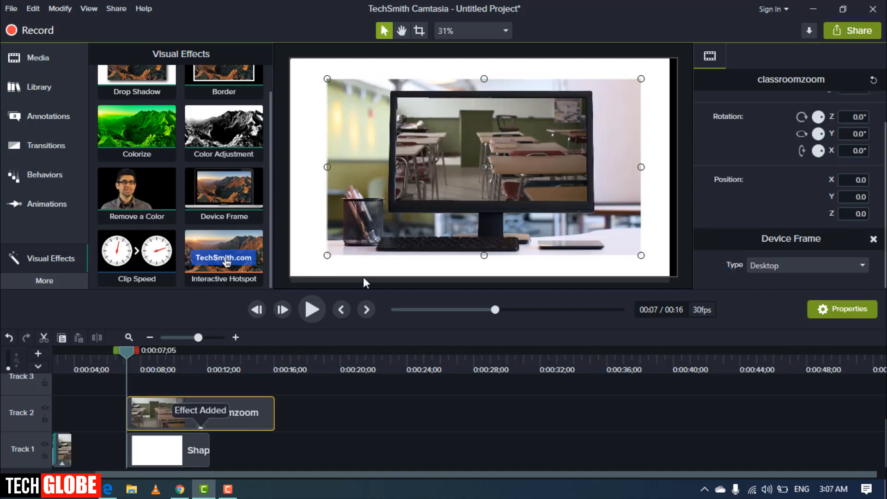
{"action": "left_click_drag", "start_coordinate": [327, 255], "coordinate": [291, 275]}
{"action": "left_click_drag", "start_coordinate": [641, 79], "coordinate": [675, 57]}
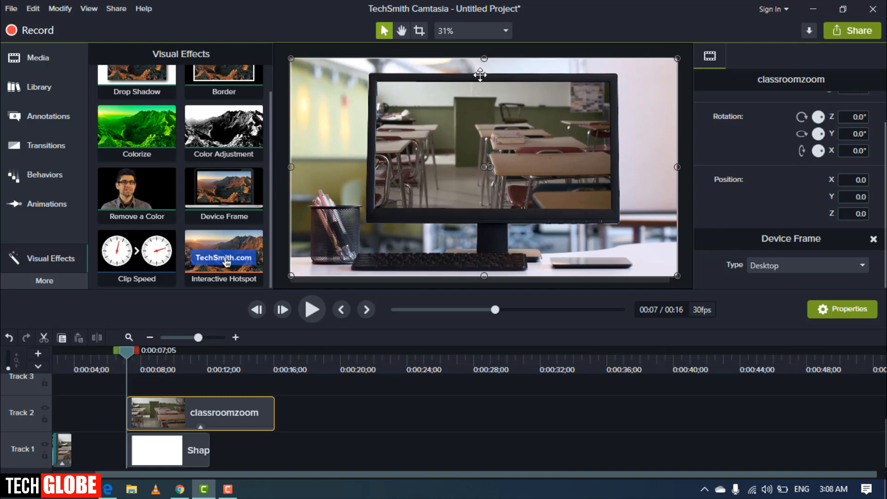
- Move the white shape on Track 1 to about 0:00:31 and play the framed classroomzoom clip from 0:00:07;05 to 0:00:09;12
{"action": "left_click_drag", "start_coordinate": [189, 448], "coordinate": [587, 450]}
{"action": "left_click", "coordinate": [311, 313]}
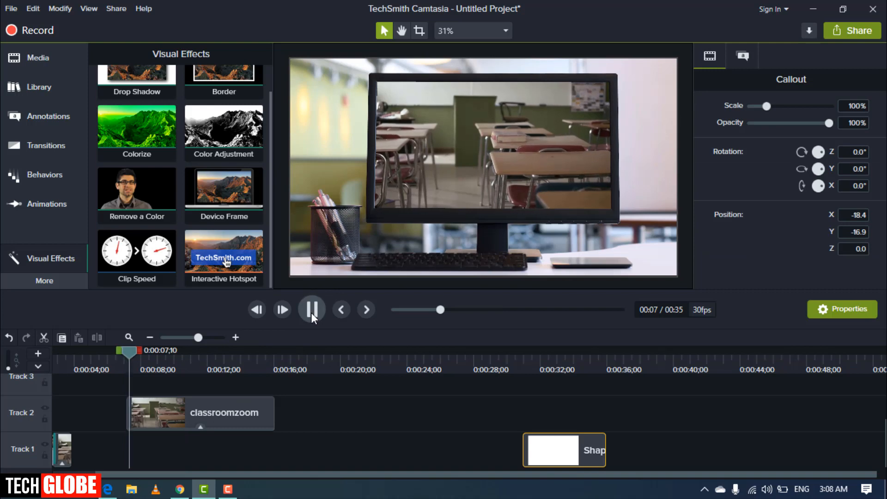
{"action": "left_click", "coordinate": [414, 188]}
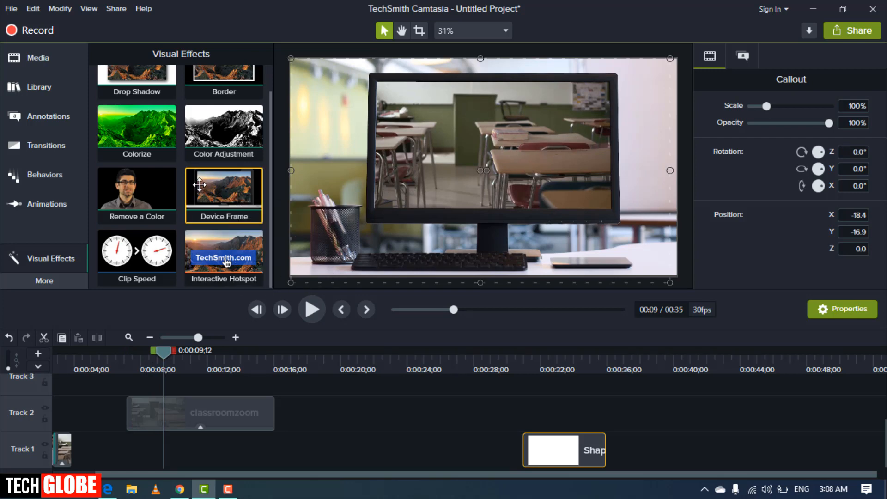
- Change the Device Frame type of the classroomzoom clip on Track 2 to MacBook Pro
{"action": "left_click_drag", "start_coordinate": [200, 185], "coordinate": [196, 412]}
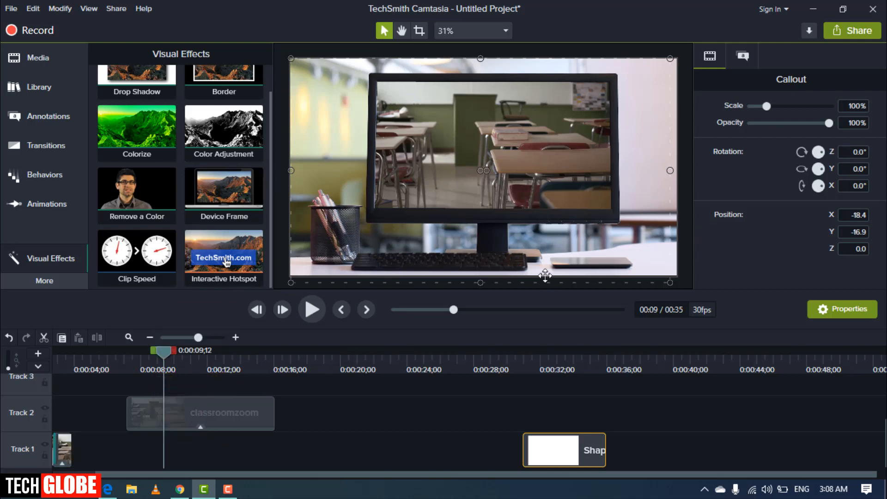
{"action": "left_click", "coordinate": [238, 413]}
{"action": "scroll", "coordinate": [801, 253], "scroll_direction": "down", "scroll_amount": 1}
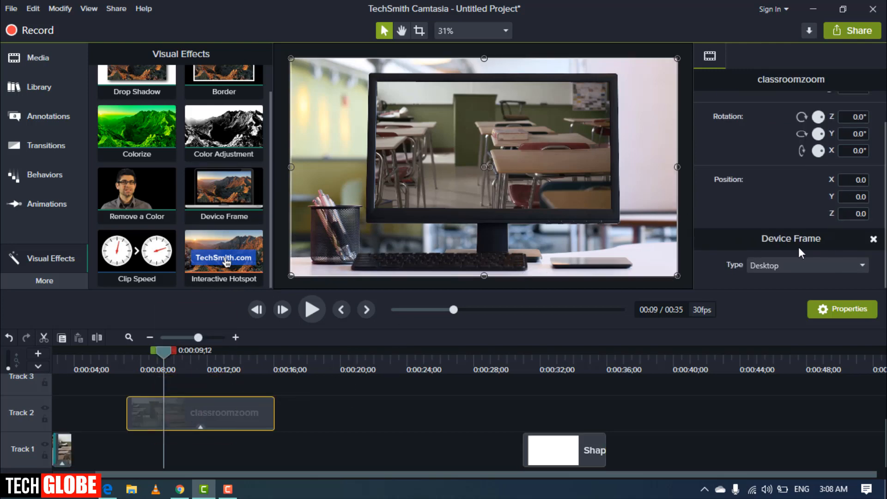
{"action": "left_click", "coordinate": [762, 264]}
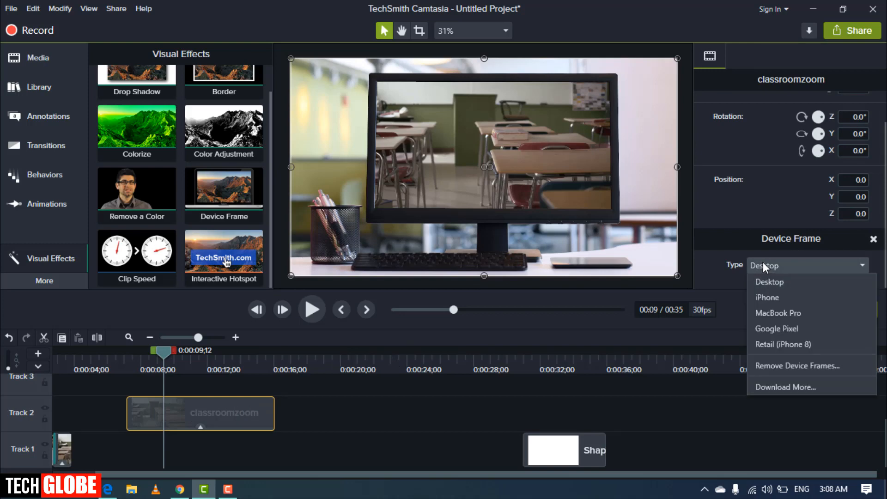
{"action": "left_click", "coordinate": [782, 313]}
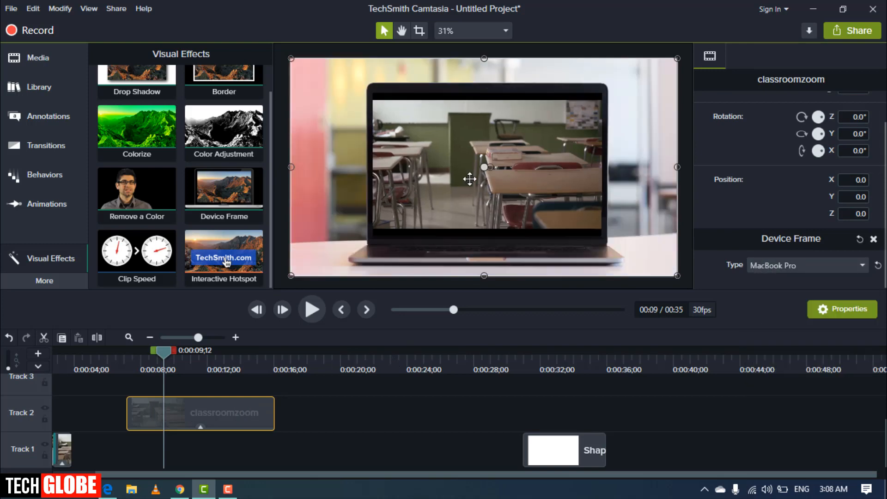
- Set the Device Frame type to Retail (iPhone 8) and scrub through the classroomzoom clip to preview it
{"action": "left_click", "coordinate": [788, 266]}
{"action": "left_click", "coordinate": [792, 343]}
{"action": "left_click", "coordinate": [784, 260]}
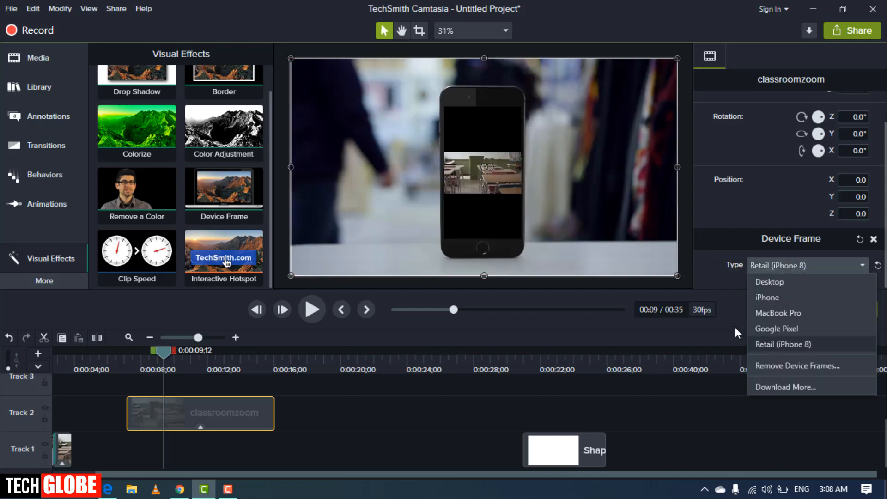
{"action": "left_click_drag", "start_coordinate": [168, 352], "coordinate": [260, 360]}
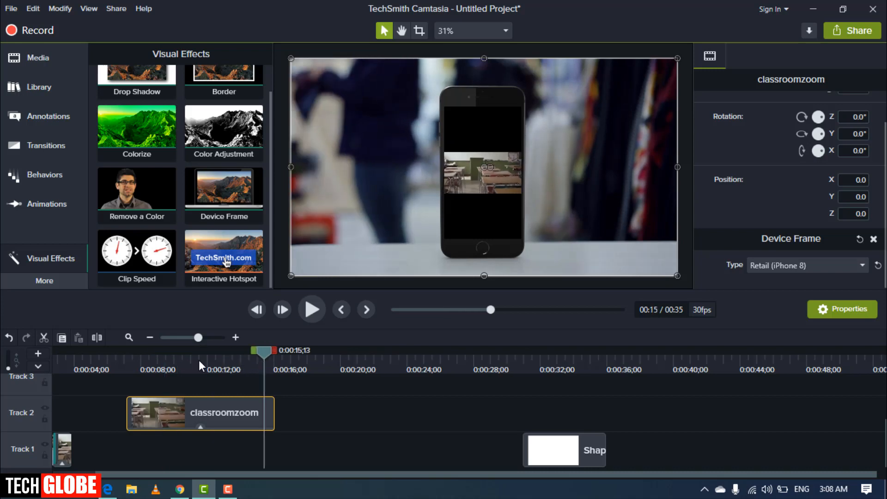
{"action": "left_click_drag", "start_coordinate": [199, 359], "coordinate": [187, 359]}
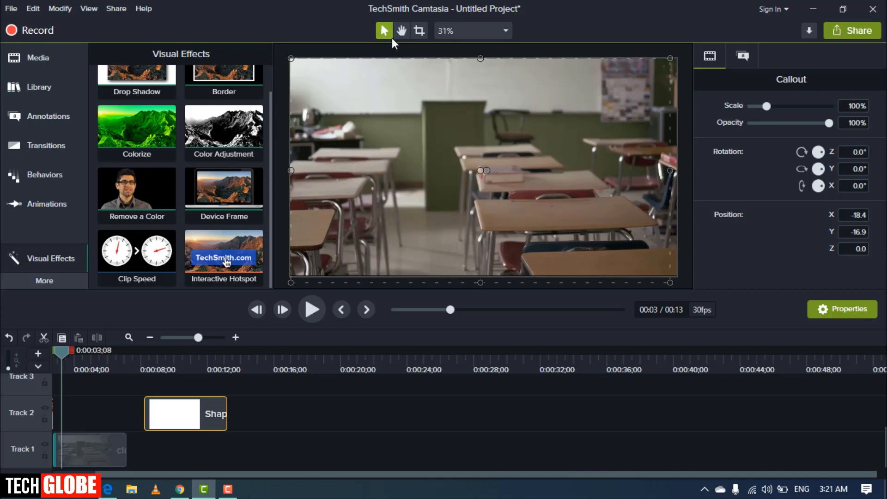
- Pan the canvas view with the Pan tool, and undo and redo the last move of the white shape on Track 2
{"action": "left_click", "coordinate": [401, 31]}
{"action": "left_click_drag", "start_coordinate": [431, 165], "coordinate": [416, 198]}
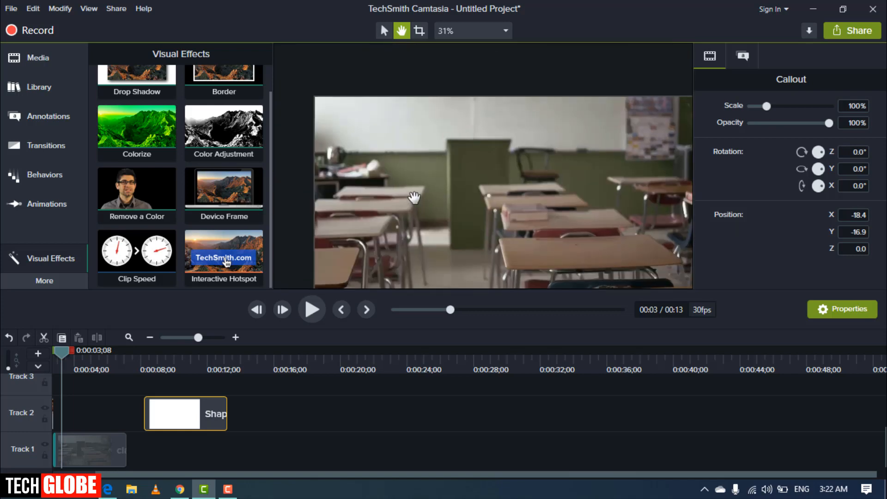
{"action": "key", "text": "ctrl+z"}
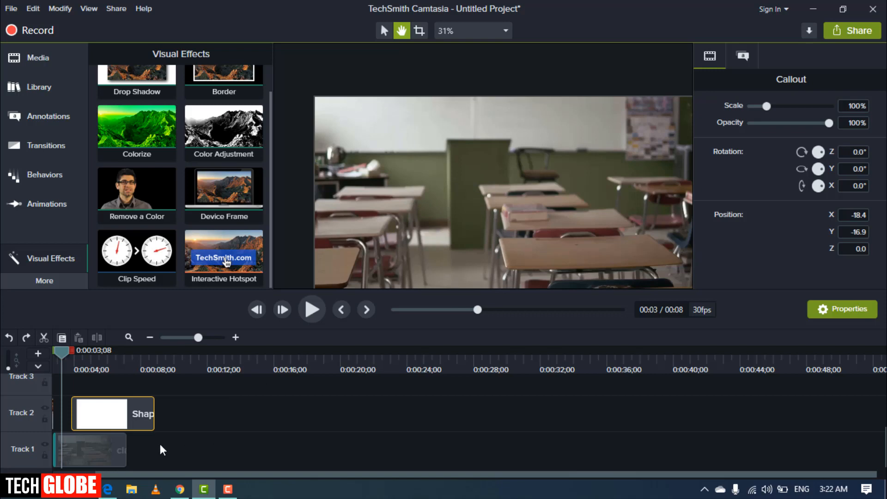
{"action": "key", "text": "ctrl+y"}
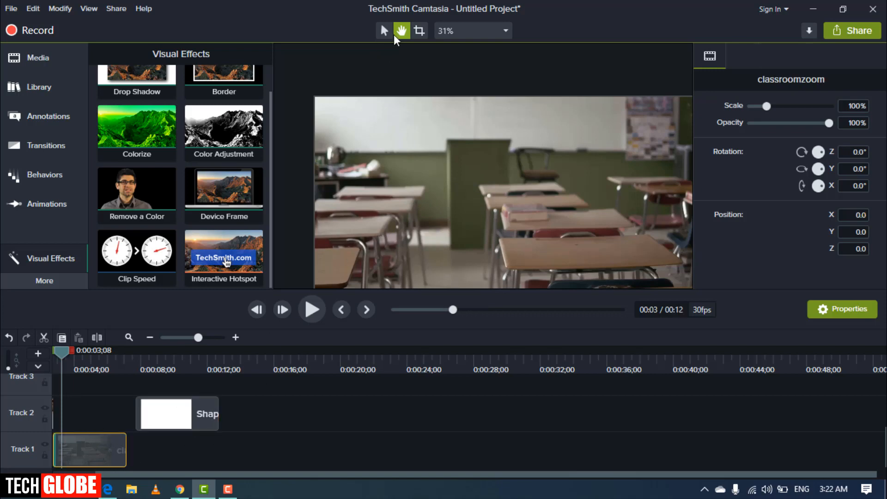
- Pan the canvas and inspect it at 75% zoom, returning the canvas zoom to Fit
{"action": "left_click", "coordinate": [458, 31]}
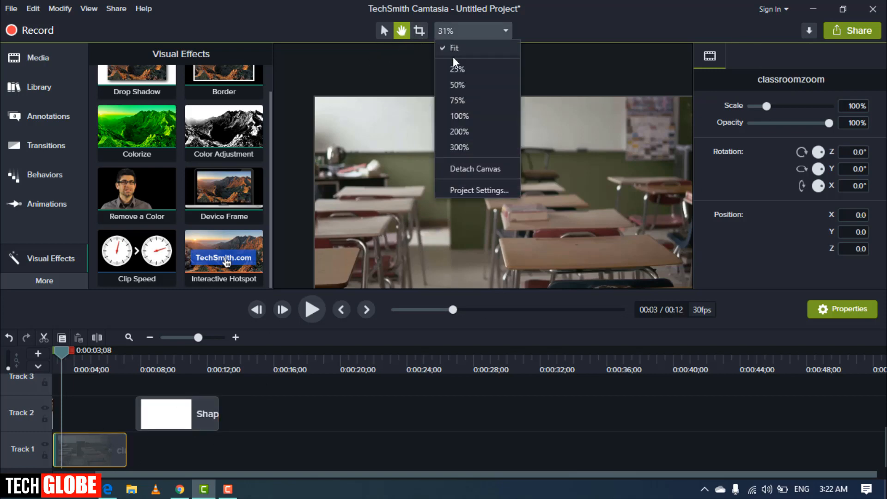
{"action": "left_click", "coordinate": [460, 53]}
{"action": "left_click_drag", "start_coordinate": [446, 212], "coordinate": [421, 176]}
{"action": "left_click", "coordinate": [459, 30]}
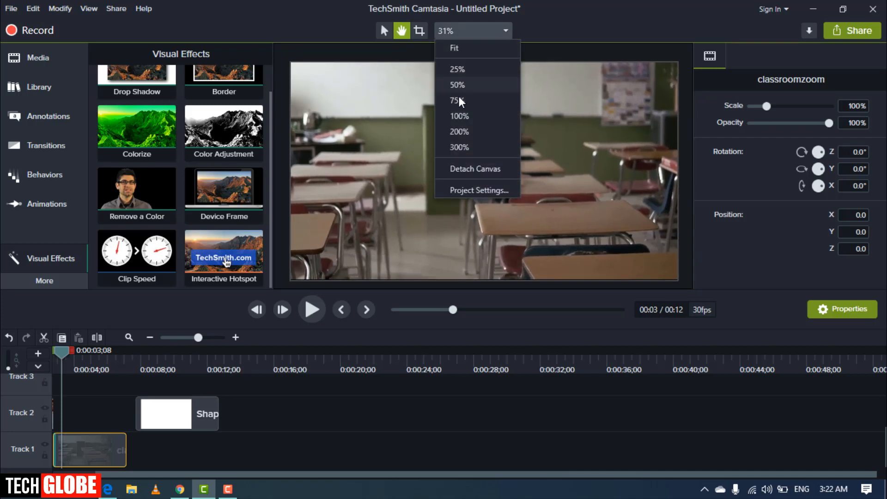
{"action": "left_click", "coordinate": [458, 101]}
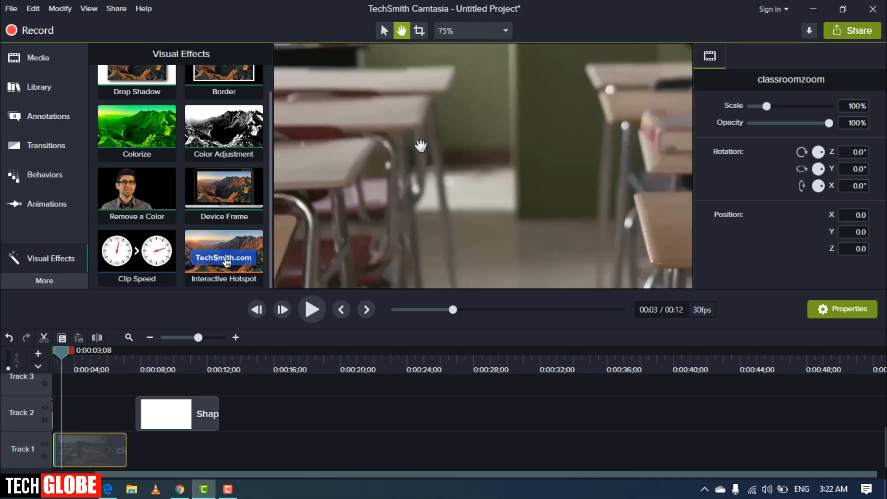
{"action": "left_click", "coordinate": [464, 31]}
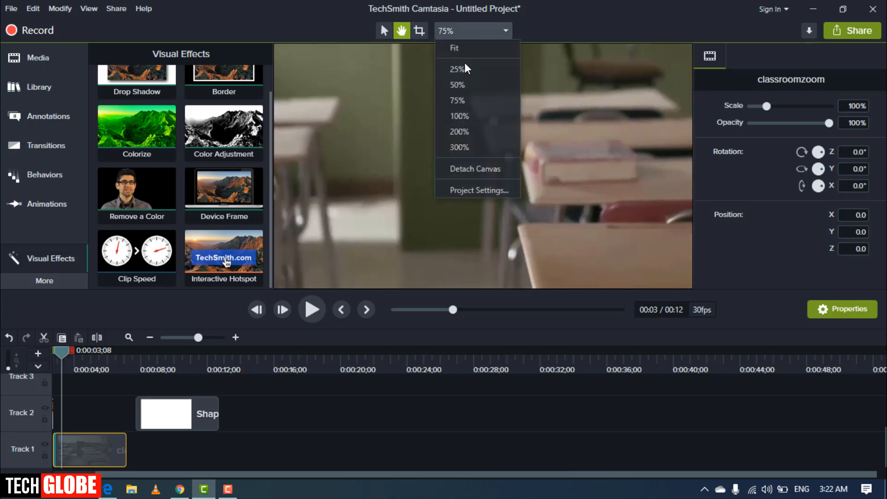
{"action": "left_click", "coordinate": [468, 49]}
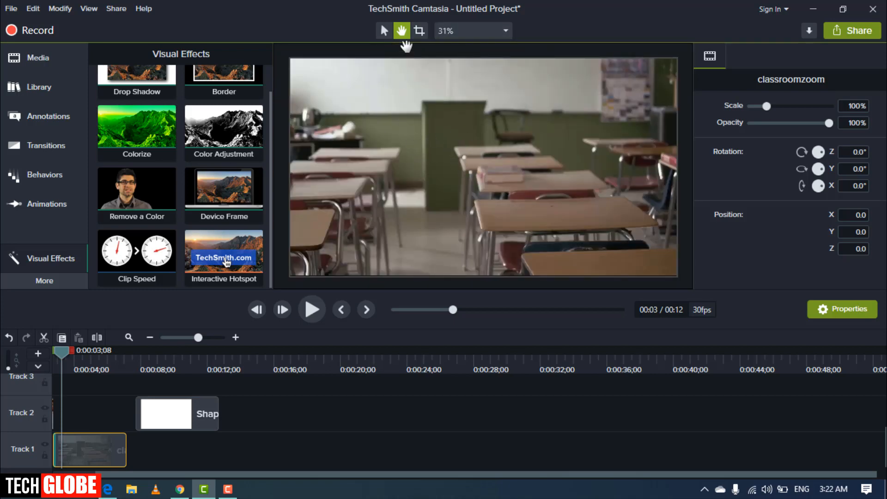
- Crop the classroomzoom clip on Track 1 from its upper-left corner and reposition it at about X -261.3, Y 153.2
{"action": "left_click", "coordinate": [419, 31]}
{"action": "left_click_drag", "start_coordinate": [291, 59], "coordinate": [376, 121]}
{"action": "left_click_drag", "start_coordinate": [430, 153], "coordinate": [377, 130]}
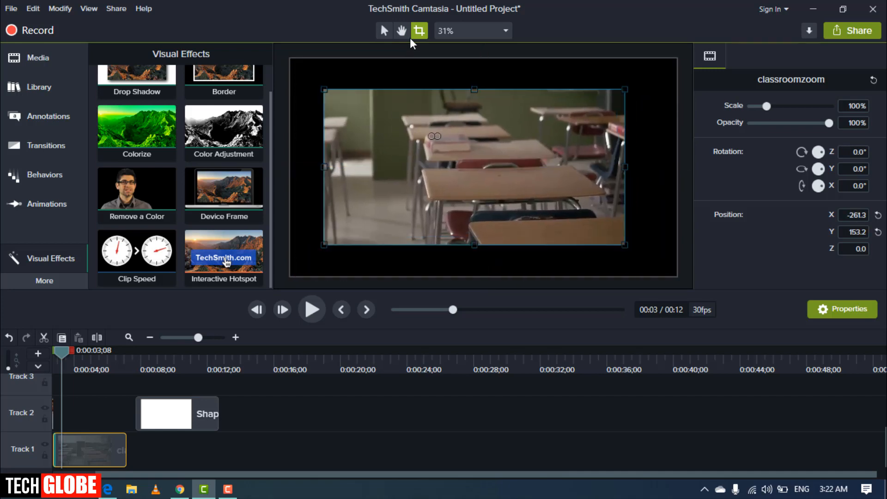
- Enlarge the cropped classroomzoom clip to about 127.5% and reposition it at about X -278.8, Y 195.4
{"action": "left_click", "coordinate": [384, 31]}
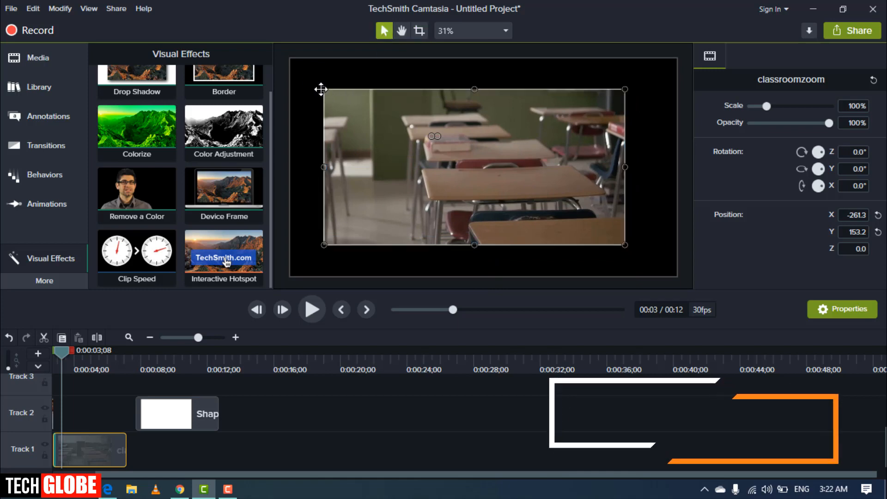
{"action": "left_click_drag", "start_coordinate": [321, 89], "coordinate": [283, 77]}
{"action": "mouse_move", "coordinate": [342, 127]}
{"action": "left_mouse_down"}
{"action": "mouse_move", "coordinate": [352, 127]}
{"action": "mouse_move", "coordinate": [342, 123]}
{"action": "left_mouse_up"}
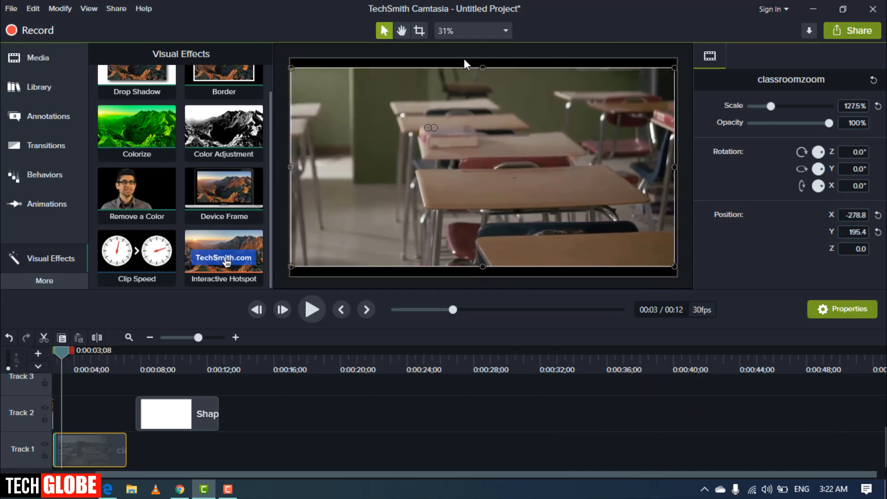
- Examine the available canvas dimension presets in the project settings and cancel without applying a change
{"action": "left_click", "coordinate": [458, 36]}
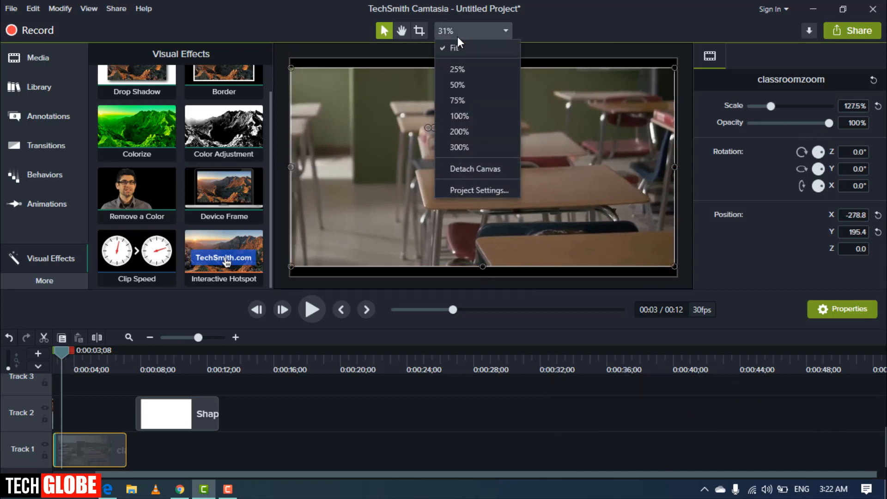
{"action": "left_click", "coordinate": [466, 191]}
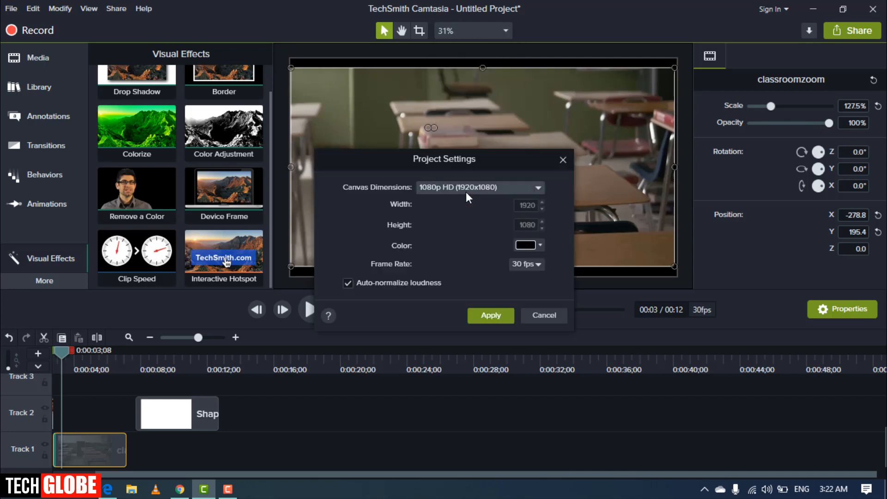
{"action": "left_click_drag", "start_coordinate": [461, 160], "coordinate": [539, 126]}
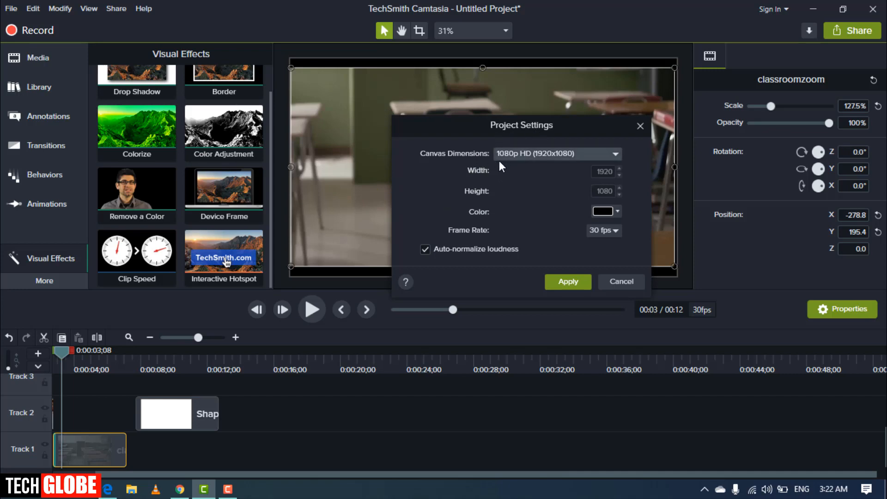
{"action": "left_click", "coordinate": [525, 155]}
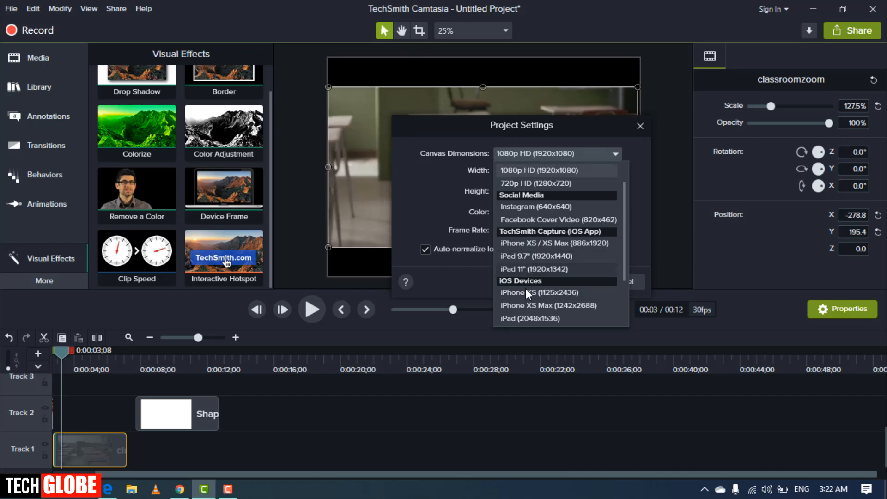
{"action": "left_click", "coordinate": [640, 125]}
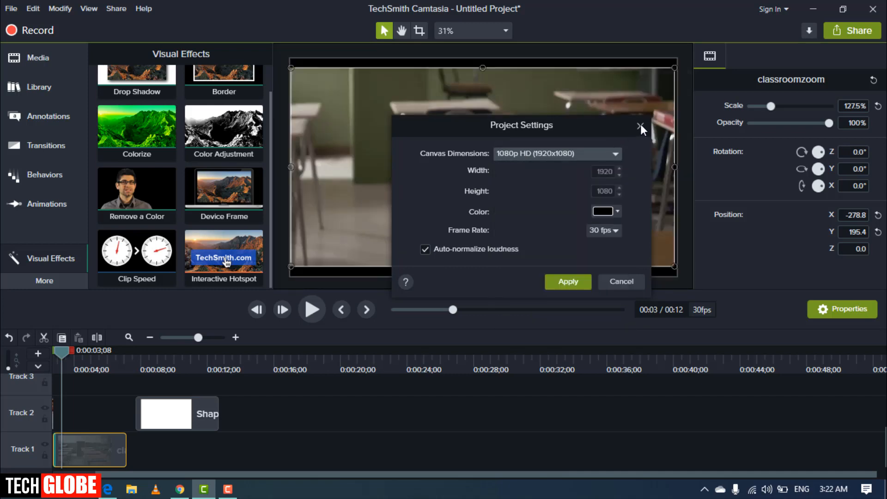
{"action": "left_click", "coordinate": [628, 282]}
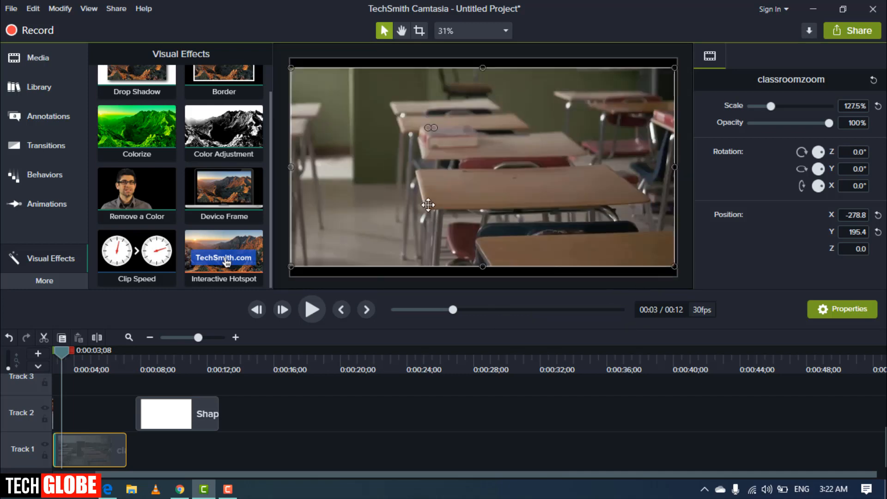
- Set the project's canvas dimensions to Instagram (640x640) and apply the setting
{"action": "left_click", "coordinate": [443, 34]}
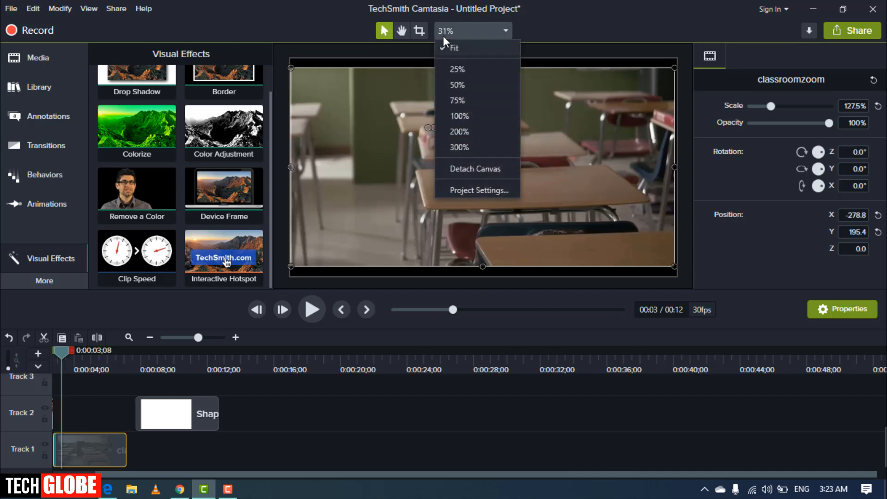
{"action": "left_click", "coordinate": [464, 187]}
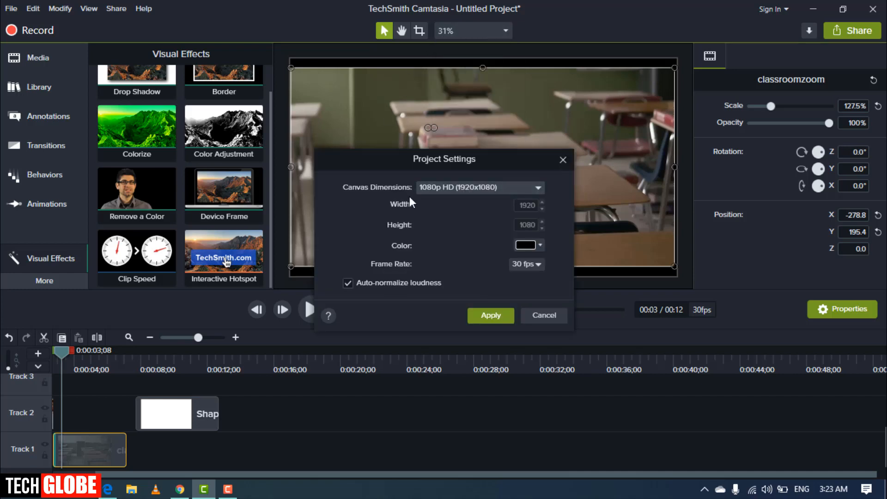
{"action": "left_click", "coordinate": [435, 191]}
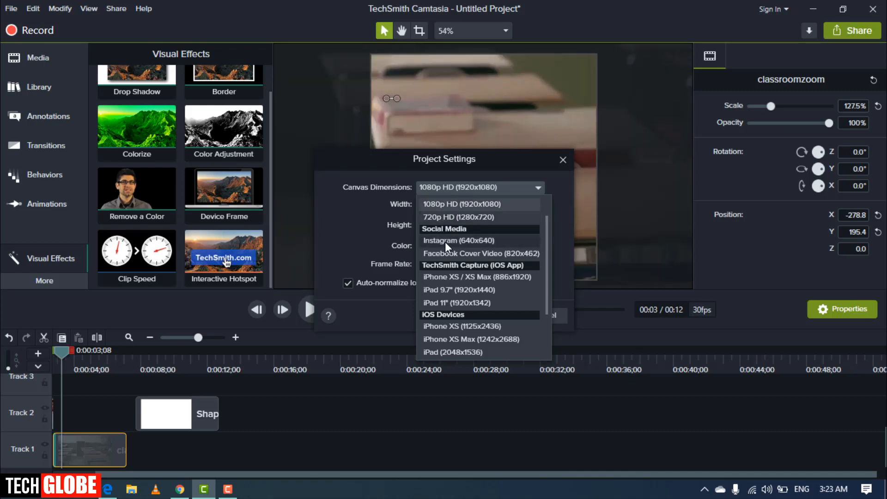
{"action": "left_click", "coordinate": [445, 241]}
{"action": "left_click", "coordinate": [491, 315]}
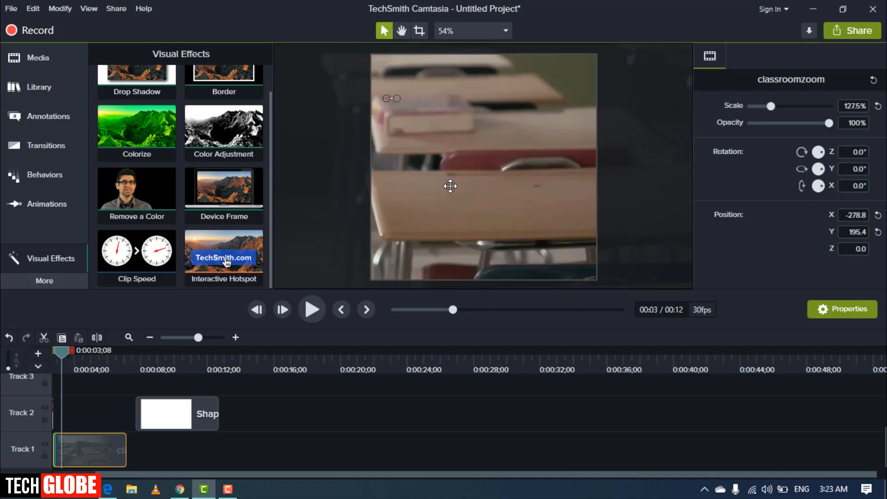
- Start a local file export of the project in the Production Wizard
{"action": "left_click", "coordinate": [118, 8]}
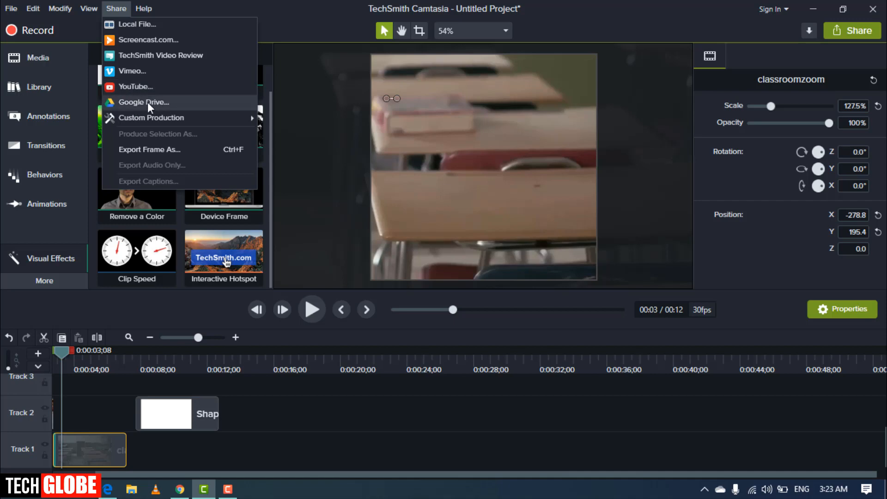
{"action": "left_click", "coordinate": [140, 27]}
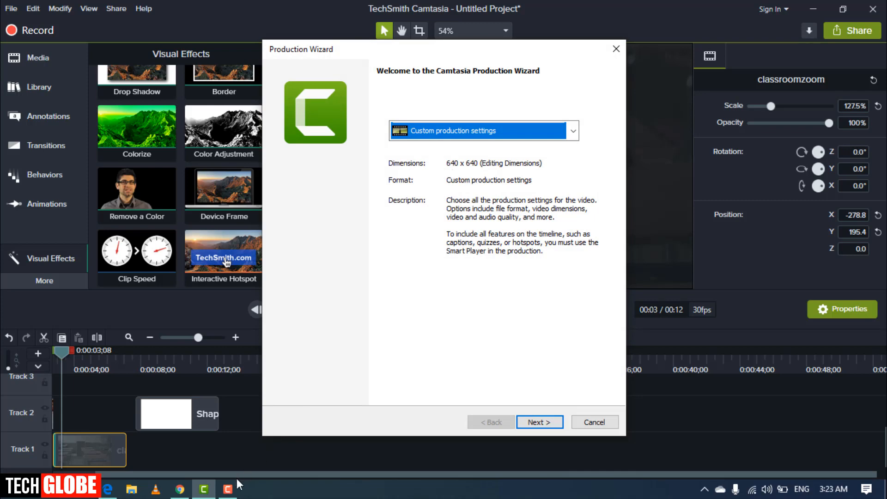
{"action": "left_click", "coordinate": [231, 490]}
{"action": "left_click", "coordinate": [231, 491]}
{"action": "left_click", "coordinate": [231, 491]}
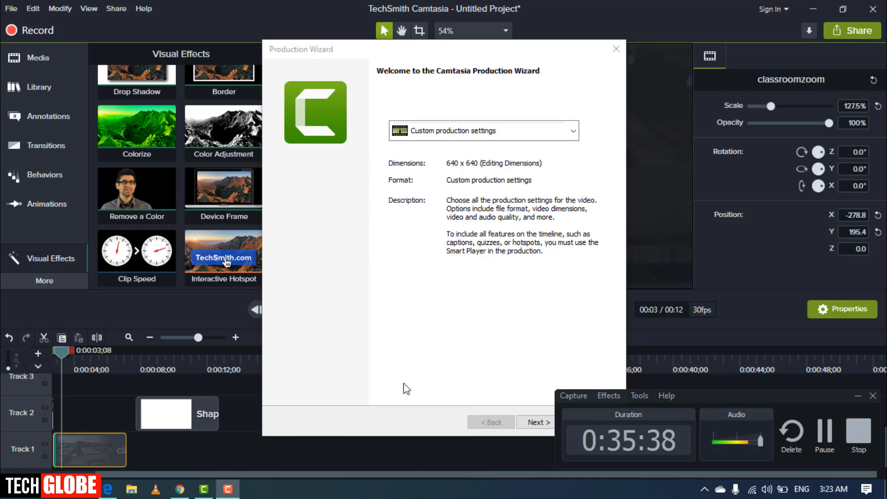
{"action": "left_click", "coordinate": [228, 489]}
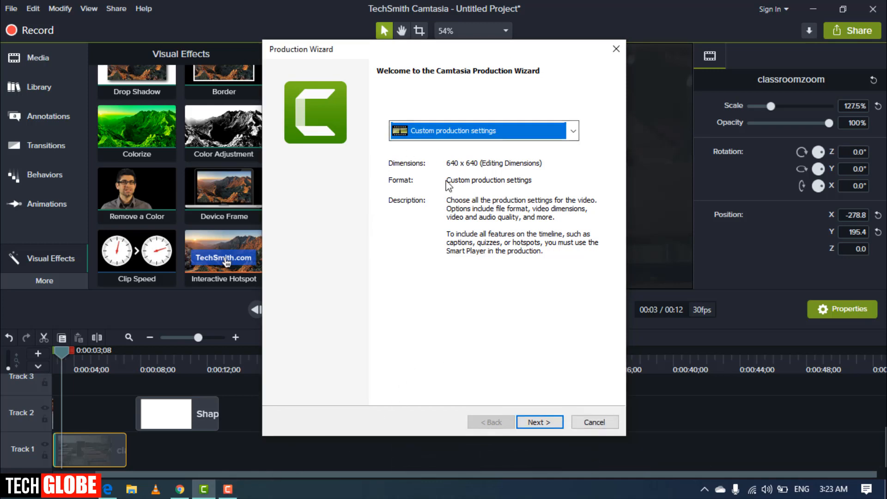
{"action": "mouse_move", "coordinate": [423, 58]}
{"action": "left_mouse_down"}
{"action": "mouse_move", "coordinate": [462, 33]}
{"action": "mouse_move", "coordinate": [433, 56]}
{"action": "left_mouse_up"}
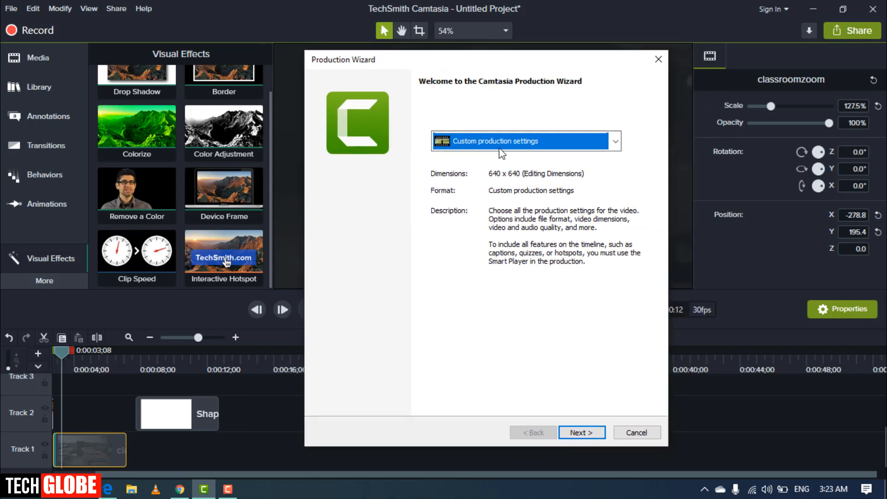
- Configure the export with custom production settings, MP4 - Smart Player (HTML5) format and Quality encoding mode
{"action": "left_click", "coordinate": [577, 431]}
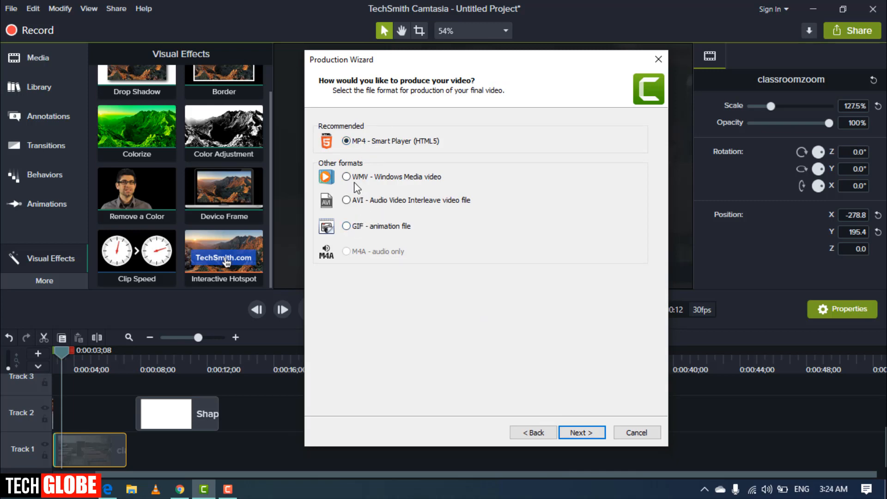
{"action": "left_click", "coordinate": [578, 434]}
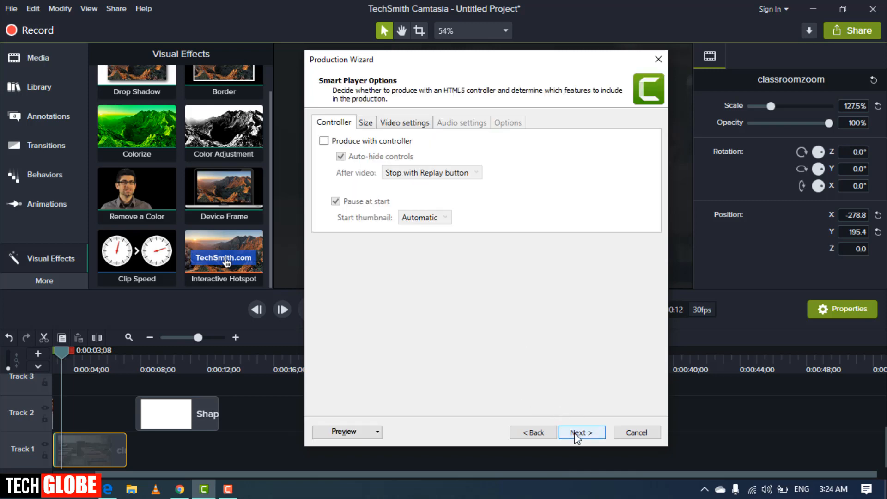
{"action": "left_click", "coordinate": [578, 438]}
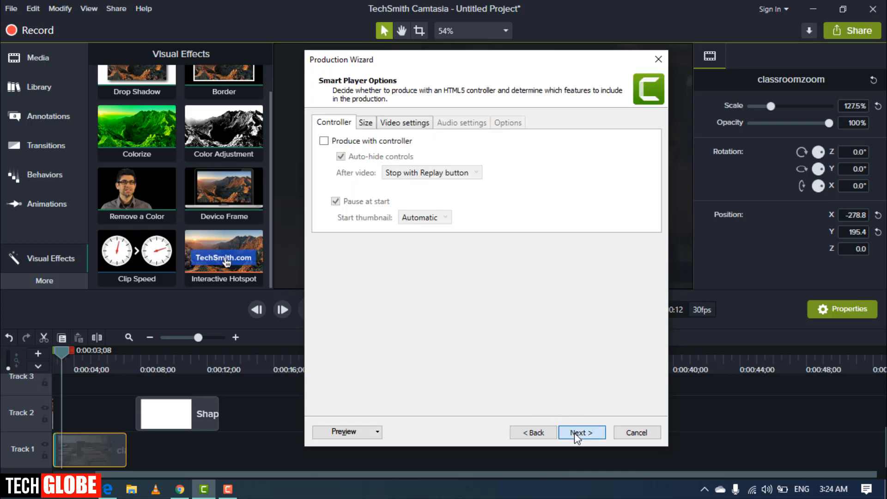
{"action": "left_click", "coordinate": [403, 123]}
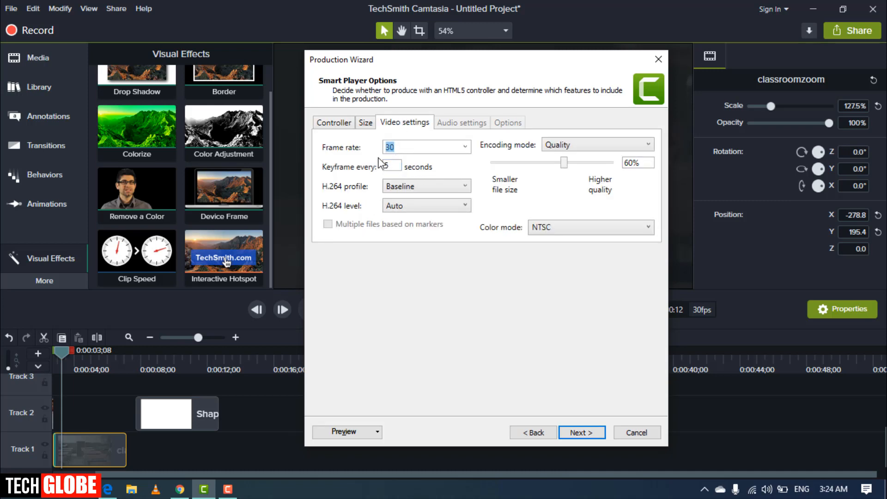
{"action": "left_click", "coordinate": [564, 146]}
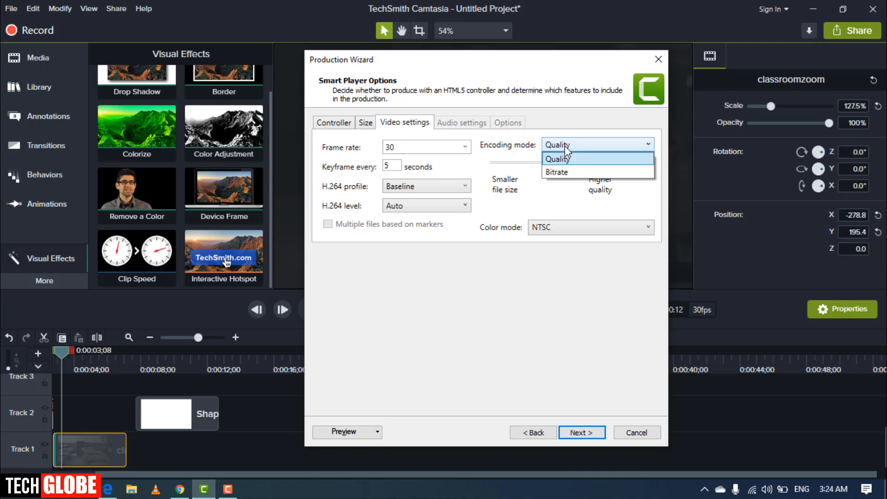
{"action": "left_click", "coordinate": [565, 146]}
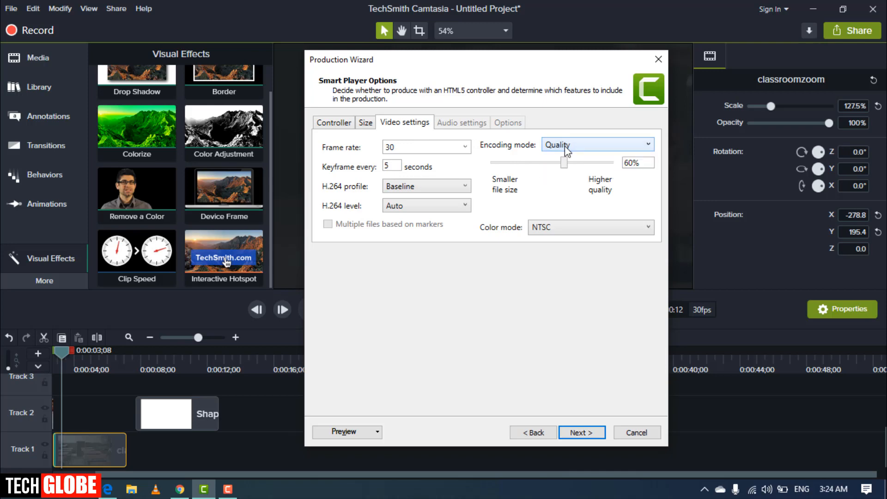
{"action": "left_click", "coordinate": [580, 434]}
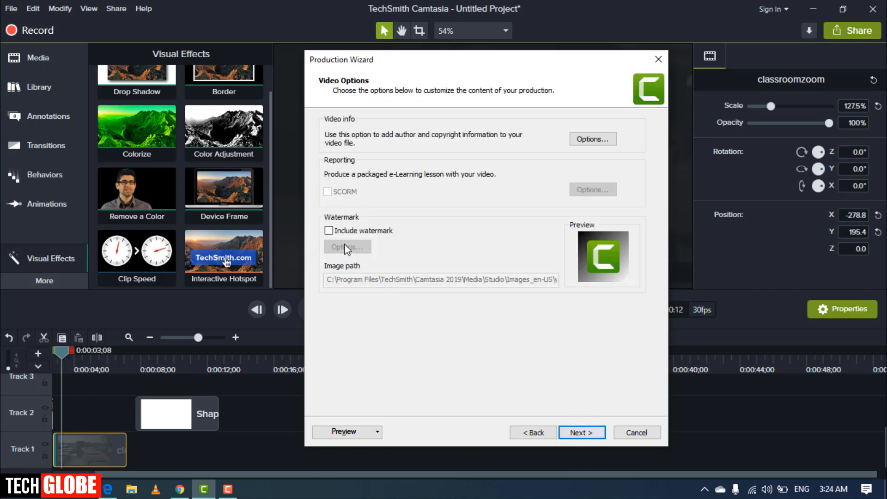
- Try the watermark option for the exported video, exclude it again and proceed to the output file settings
{"action": "left_click", "coordinate": [329, 231]}
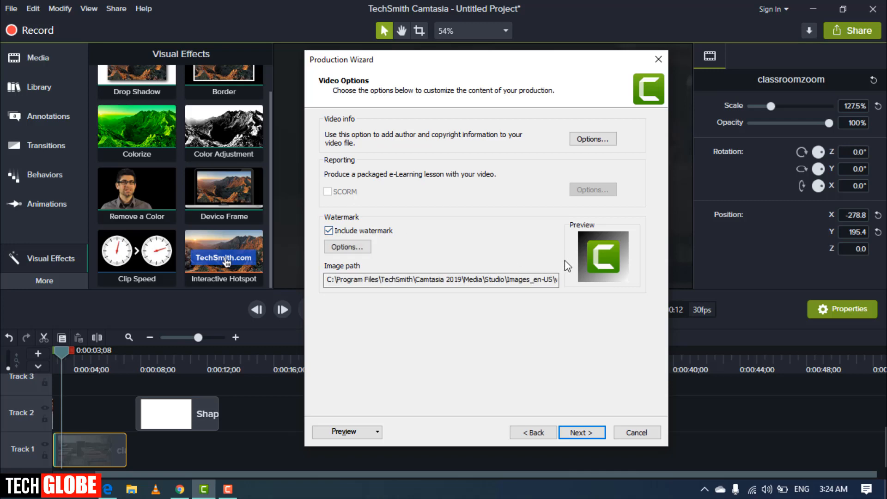
{"action": "left_click", "coordinate": [329, 230]}
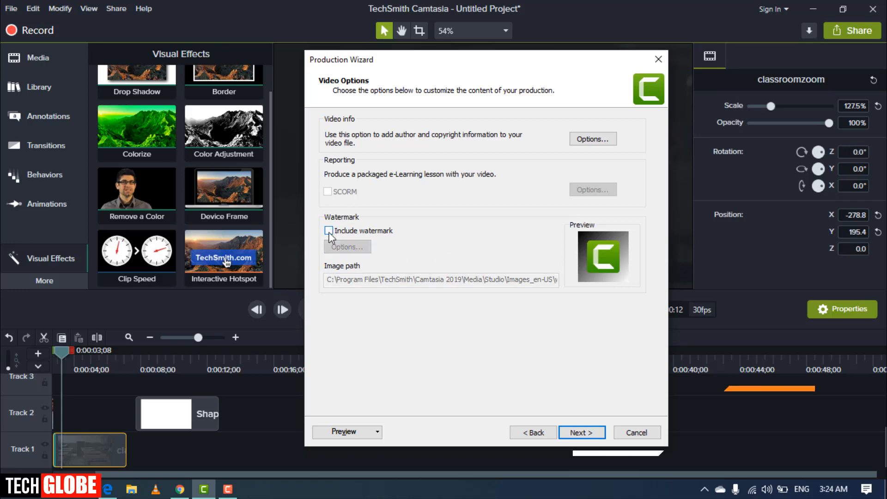
{"action": "left_click", "coordinate": [583, 434]}
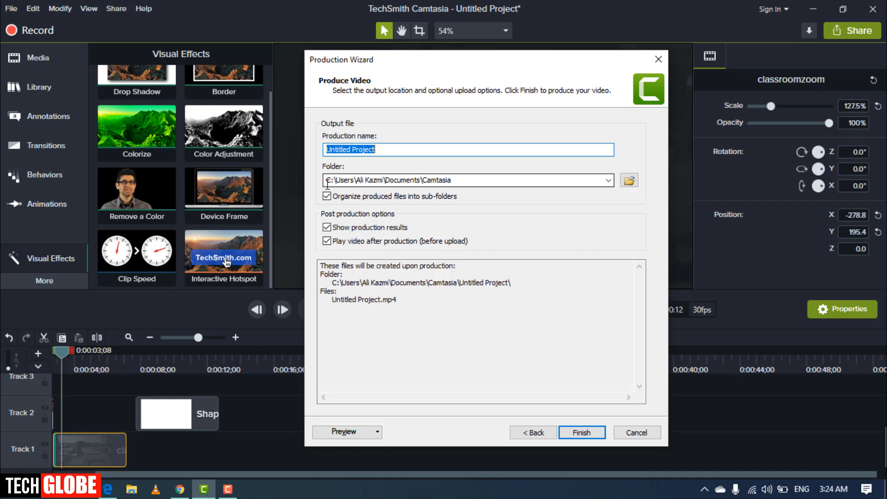
- Start producing the video as Untitled Project in the Documents\Camtasia folder and cancel the rendering
{"action": "left_click", "coordinate": [357, 181]}
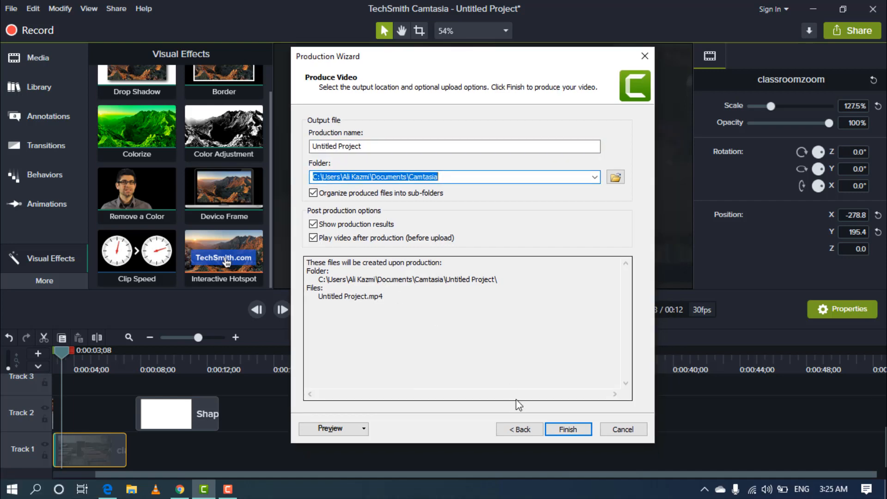
{"action": "left_click", "coordinate": [561, 428]}
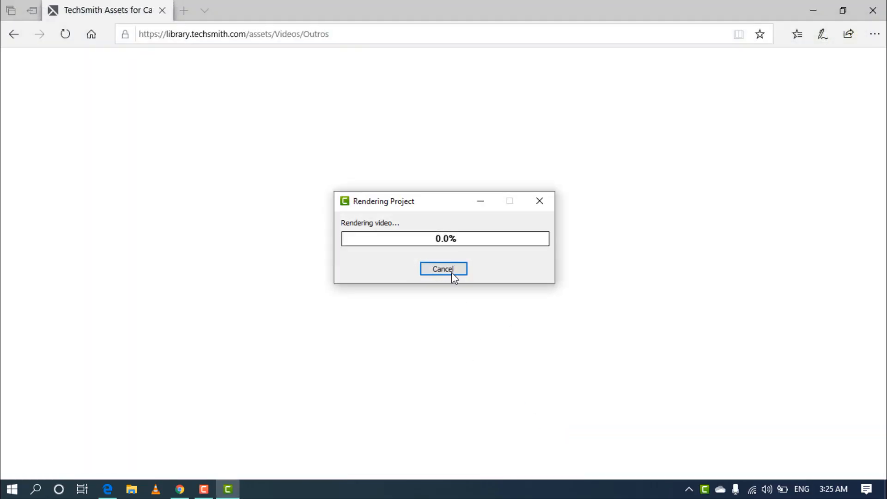
{"action": "left_click", "coordinate": [424, 268]}
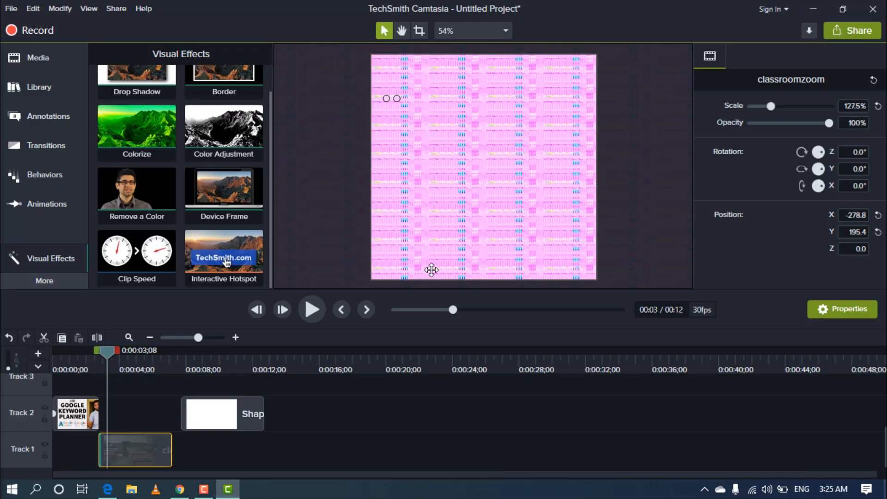